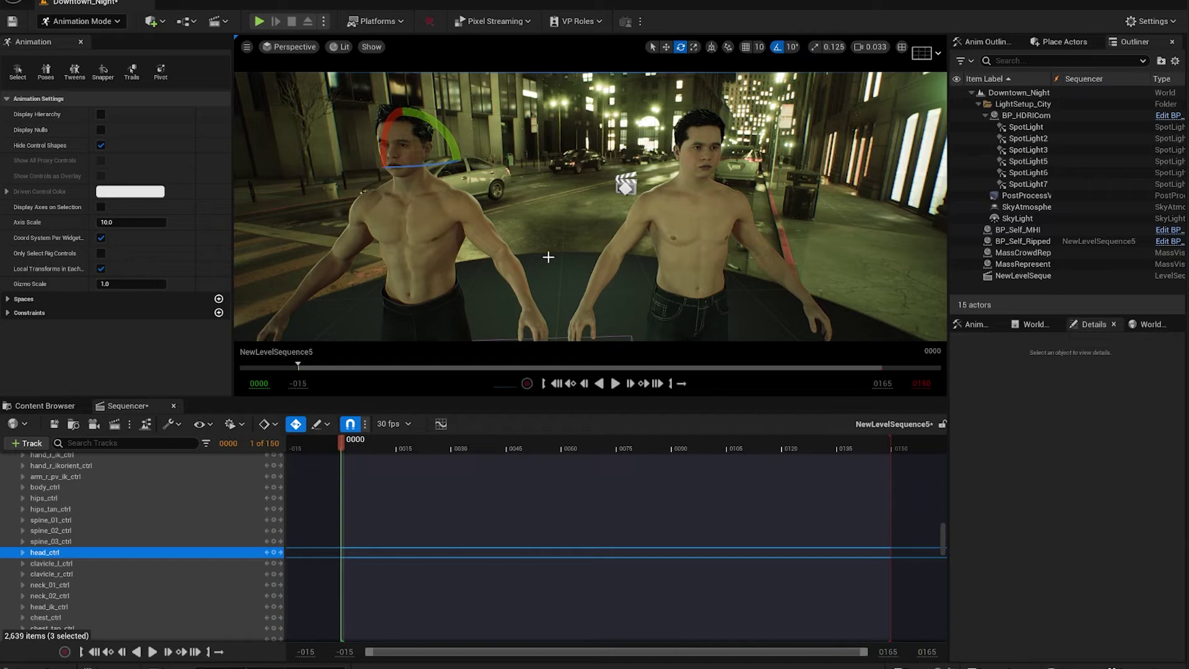
Select the BP_Self_MHI character and then the BP_Self_Ripped character to compare the two bodies.
{"action": "right_click_drag", "start_coordinate": [568, 266], "coordinate": [529, 251]}
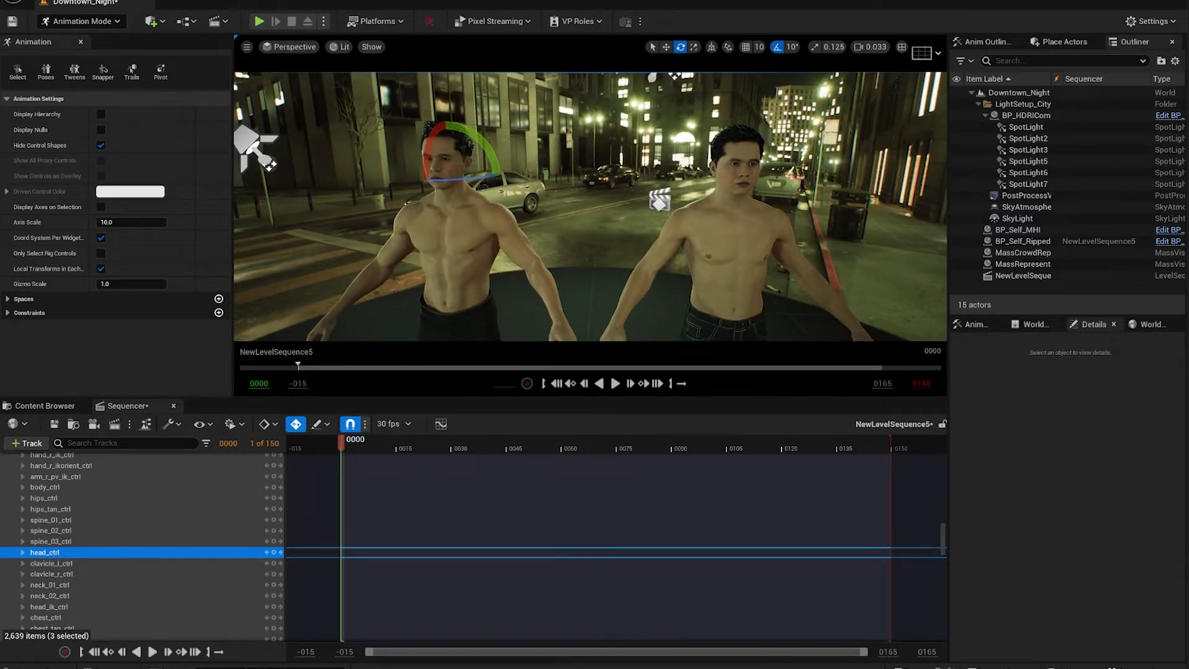
{"action": "right_click_drag", "start_coordinate": [426, 240], "coordinate": [381, 234]}
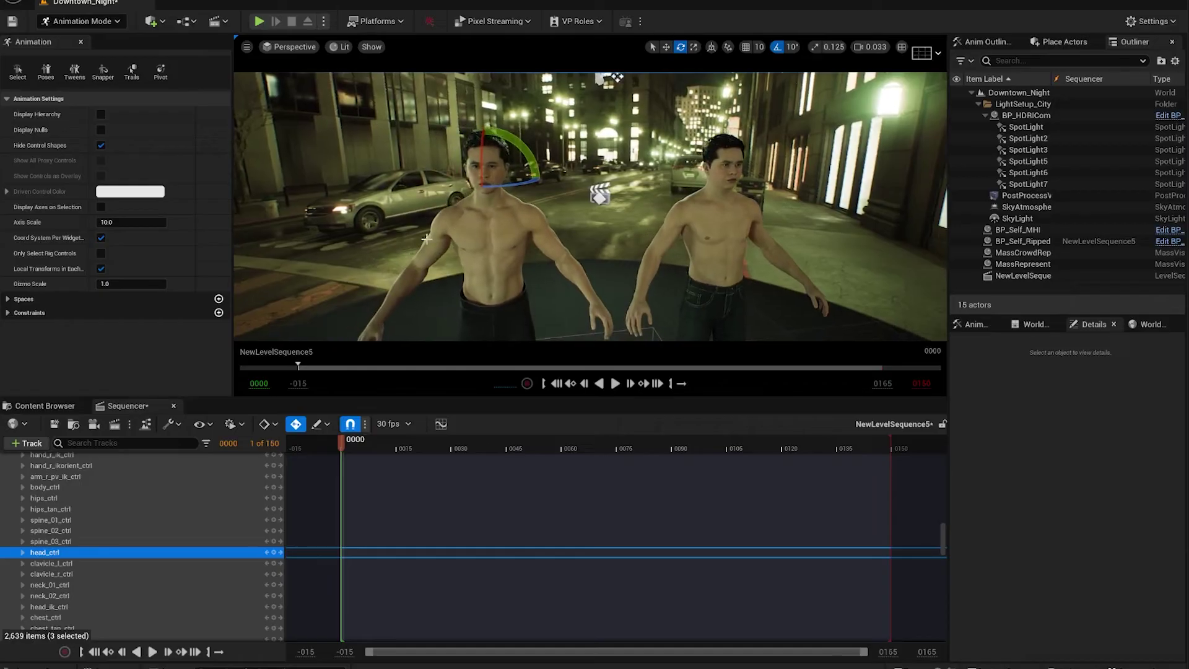
{"action": "left_click", "coordinate": [632, 292]}
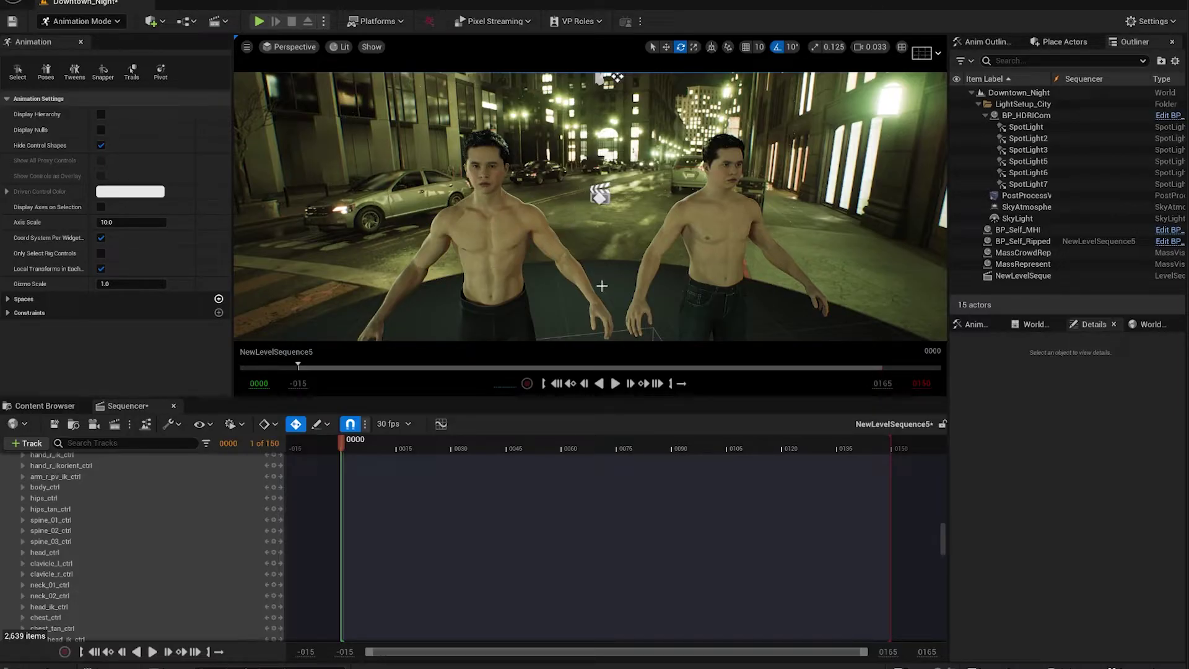
{"action": "left_click", "coordinate": [735, 213]}
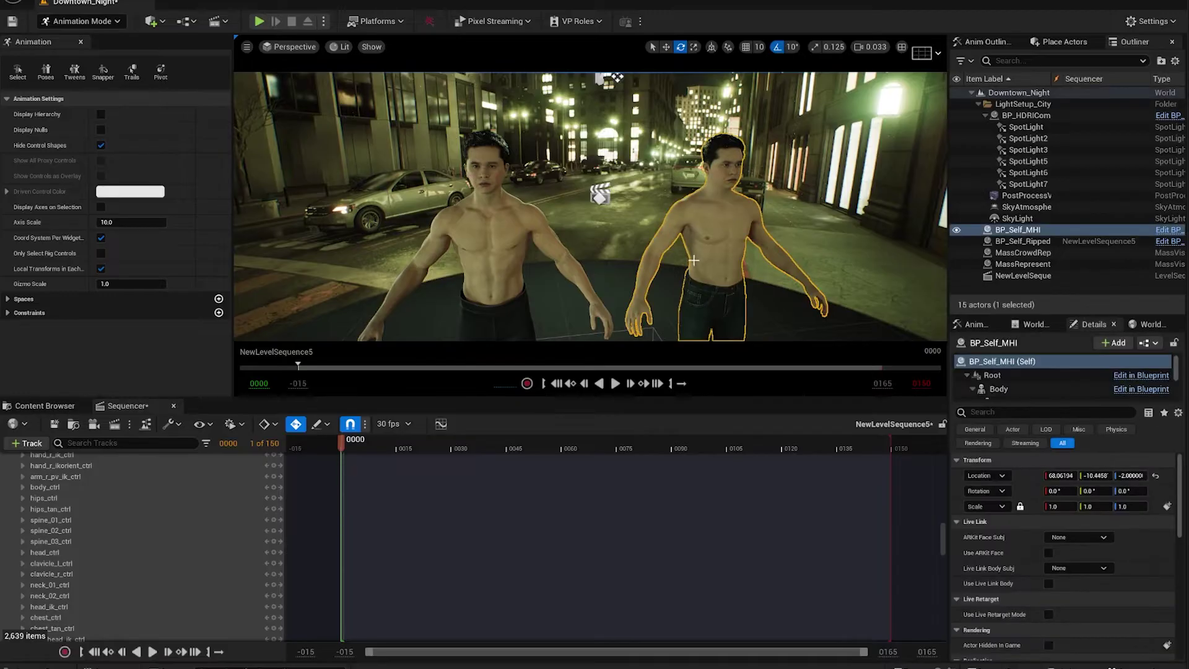
{"action": "left_click", "coordinate": [494, 251]}
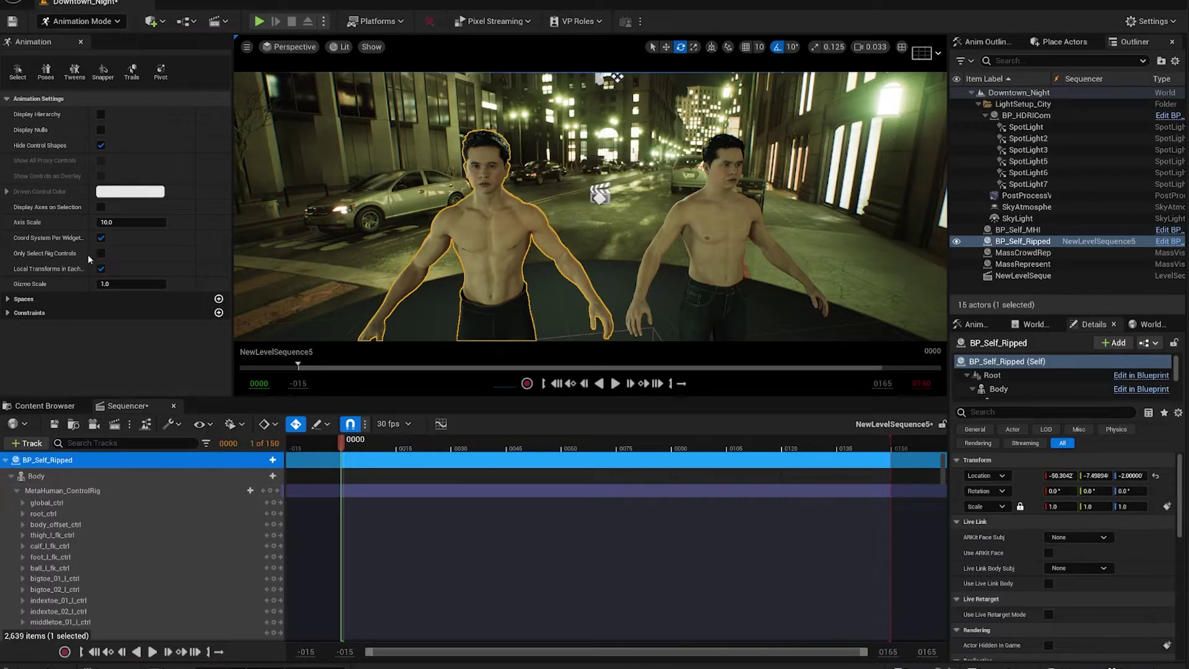
Select the MetaHuman_ControlRig track of BP_Self_Ripped and turn off Hide Control Shapes.
{"action": "left_click", "coordinate": [247, 47]}
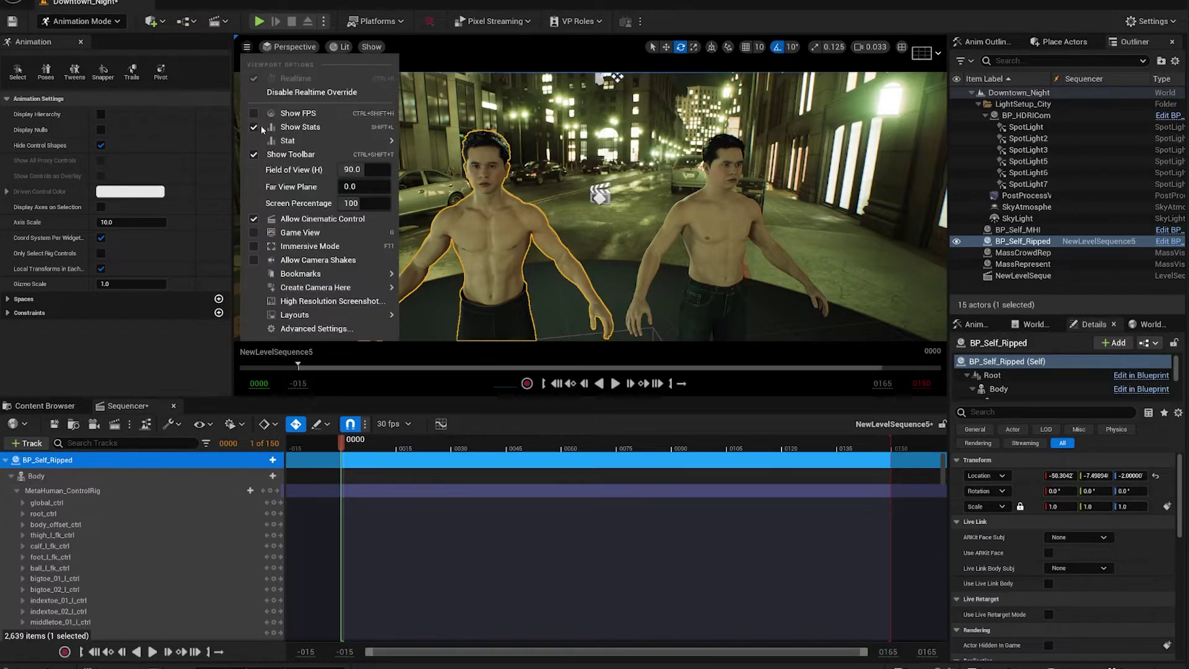
{"action": "right_click_drag", "start_coordinate": [515, 215], "coordinate": [458, 216]}
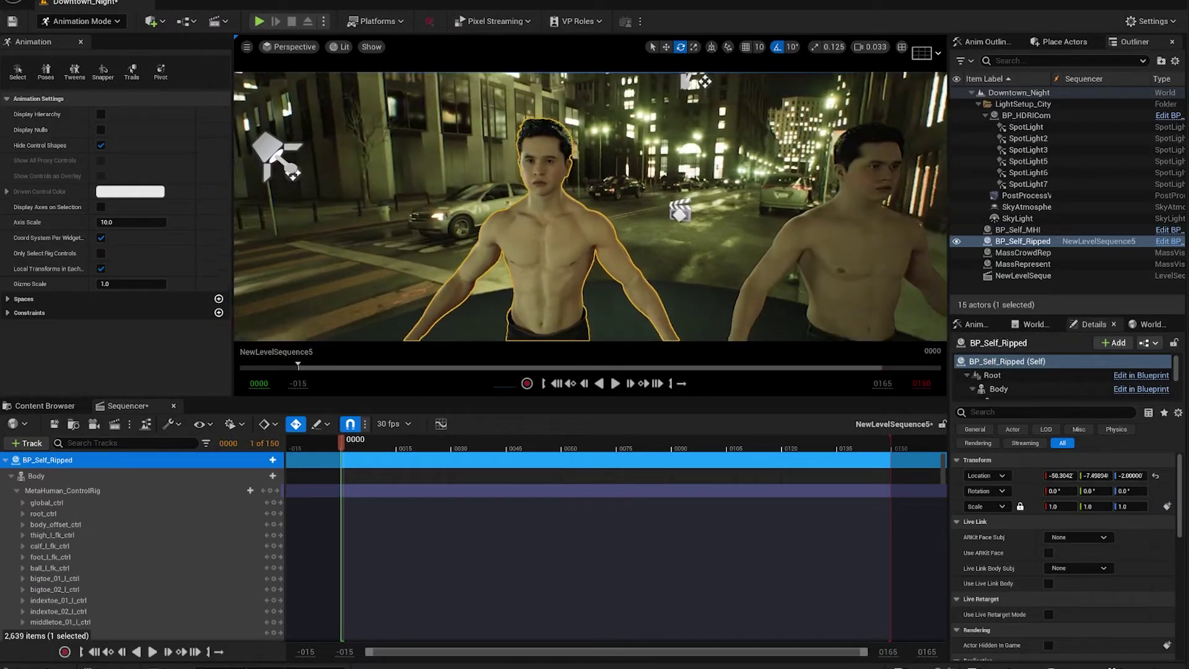
{"action": "left_click", "coordinate": [142, 491]}
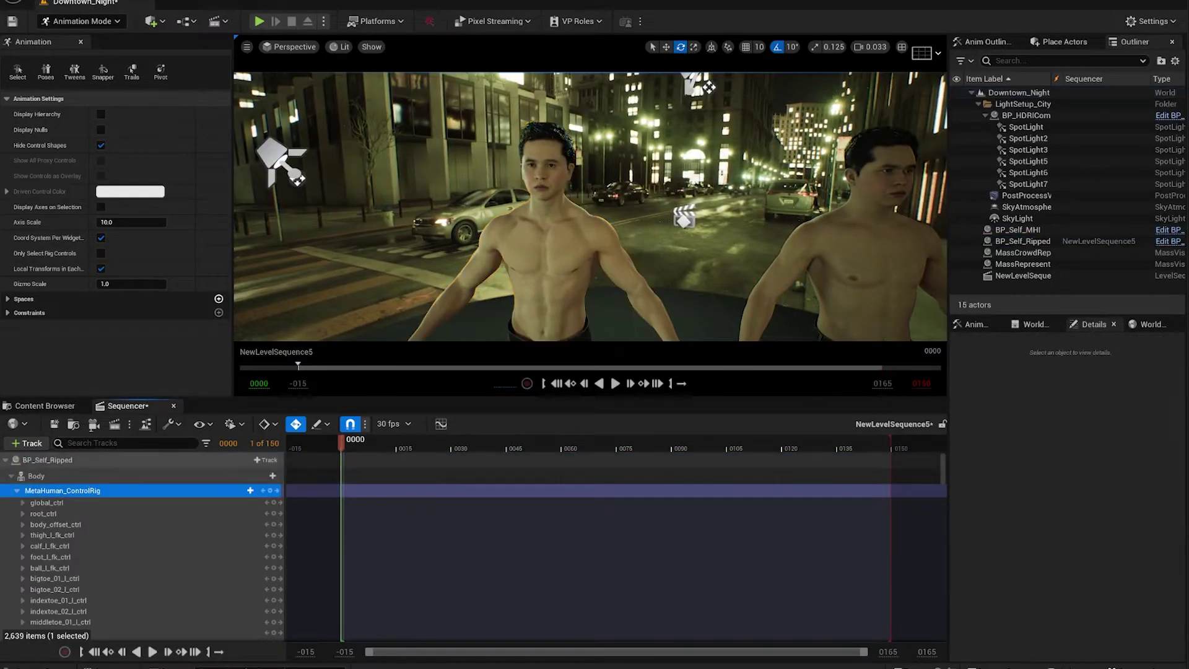
{"action": "left_click", "coordinate": [102, 144]}
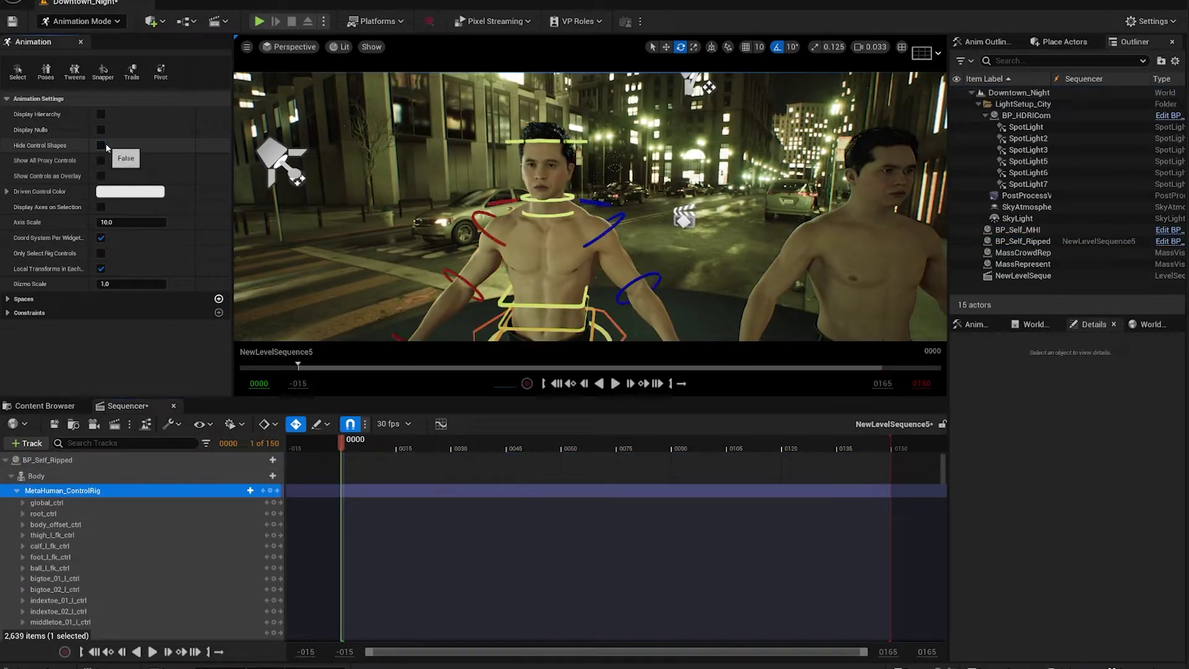
Try rotating the head_ctrl control of BP_Self_Ripped and turn off rotation snapping.
{"action": "left_click", "coordinate": [469, 221]}
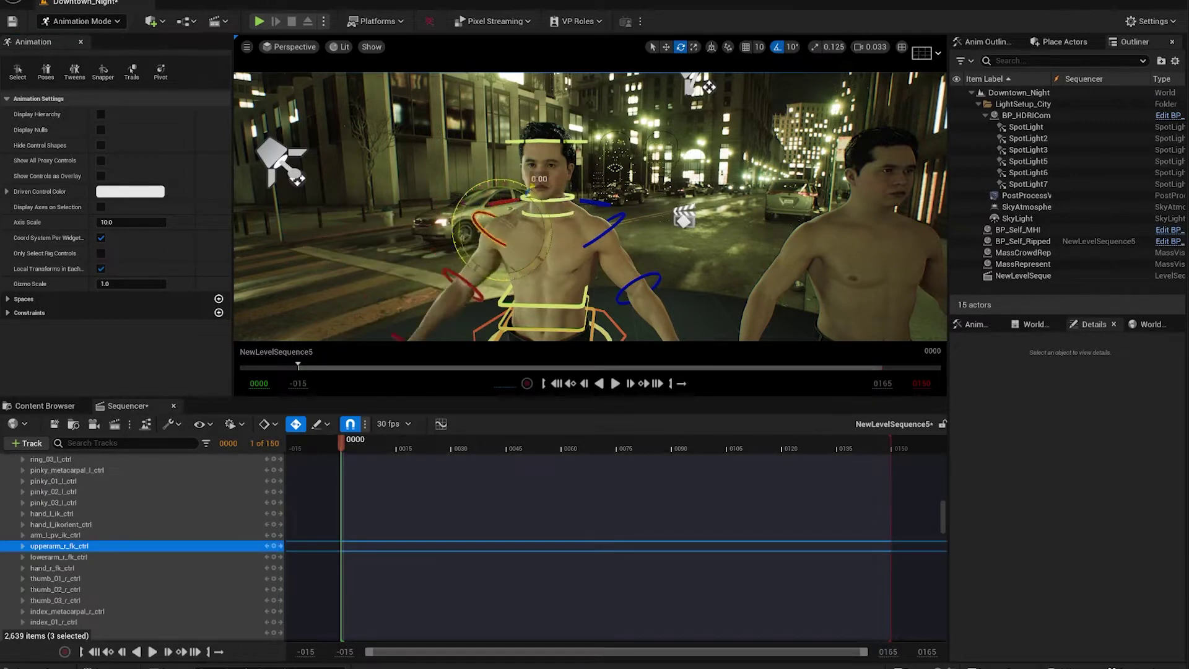
{"action": "left_click", "coordinate": [559, 139]}
{"action": "left_click_drag", "start_coordinate": [573, 184], "coordinate": [761, 68]}
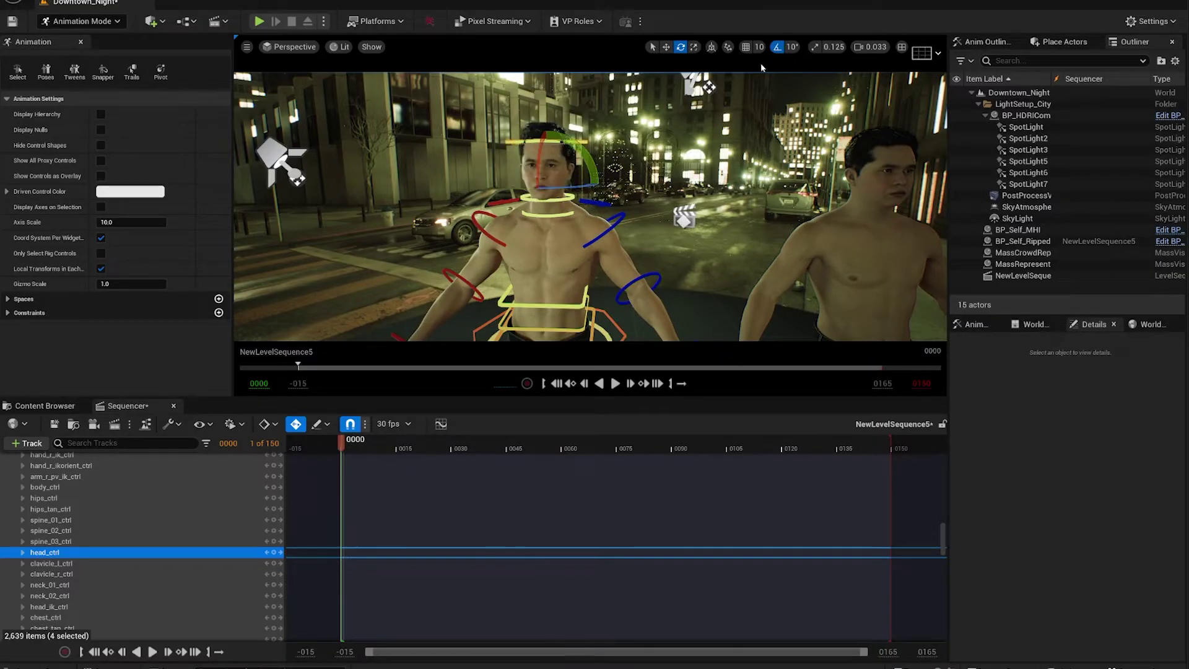
{"action": "left_click", "coordinate": [779, 48]}
Try rotating the body_ctrl control around the character's hips, and undo the rotation.
{"action": "right_click_drag", "start_coordinate": [642, 266], "coordinate": [642, 325]}
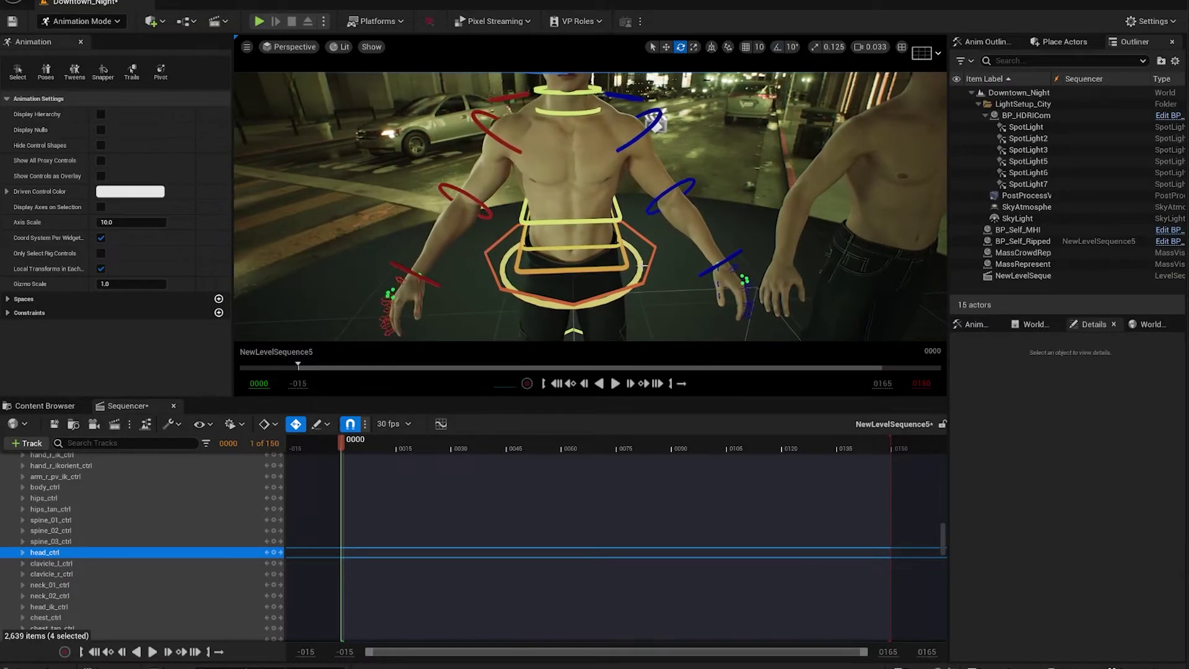
{"action": "left_click", "coordinate": [650, 267]}
{"action": "right_click_drag", "start_coordinate": [650, 266], "coordinate": [650, 285]}
{"action": "mouse_move", "coordinate": [628, 233]}
{"action": "left_mouse_down"}
{"action": "mouse_move", "coordinate": [622, 257]}
{"action": "mouse_move", "coordinate": [628, 212]}
{"action": "left_mouse_up"}
{"action": "key", "text": "ctrl+z"}
{"action": "right_click_drag", "start_coordinate": [627, 212], "coordinate": [628, 260]}
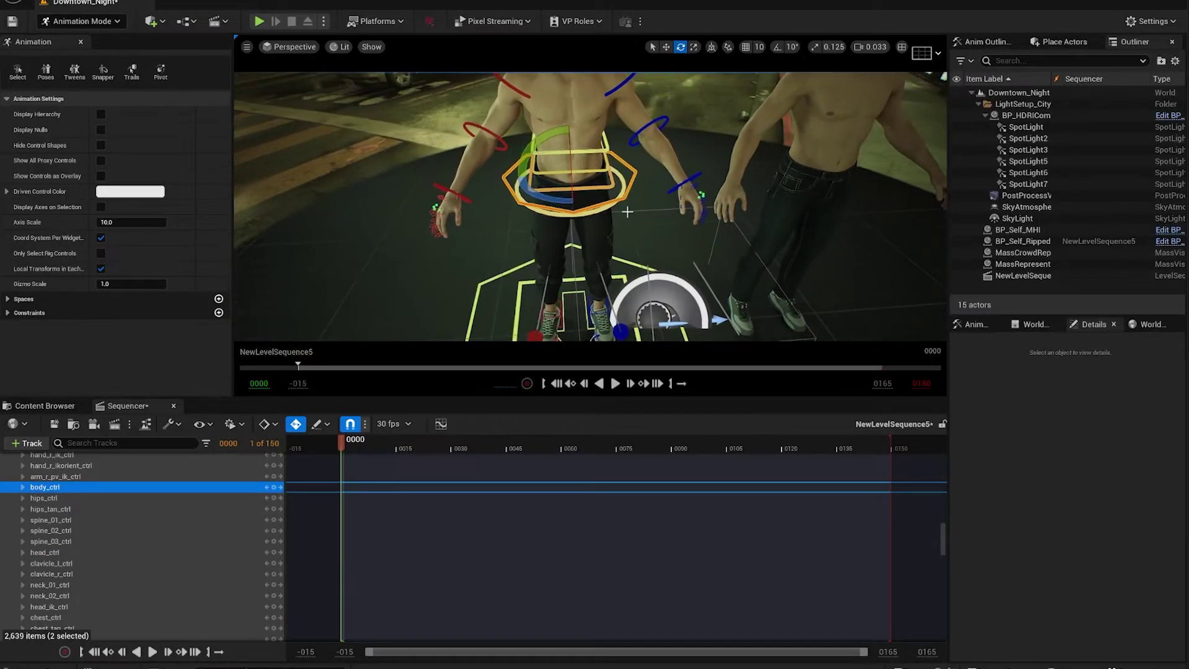
Select the CTRL_C_mouth control on the face control board beside the BP_Self_Ripped head.
{"action": "scroll", "coordinate": [599, 239], "scroll_direction": "up", "scroll_amount": 4}
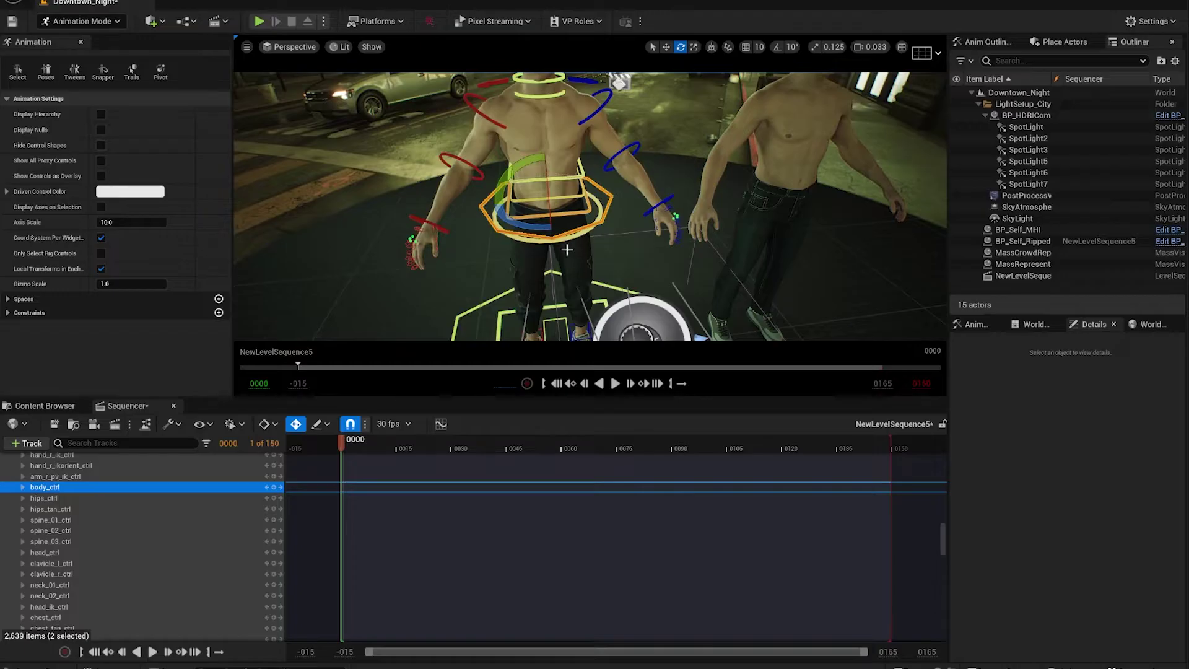
{"action": "right_click_drag", "start_coordinate": [582, 277], "coordinate": [499, 168]}
{"action": "key", "text": "s"}
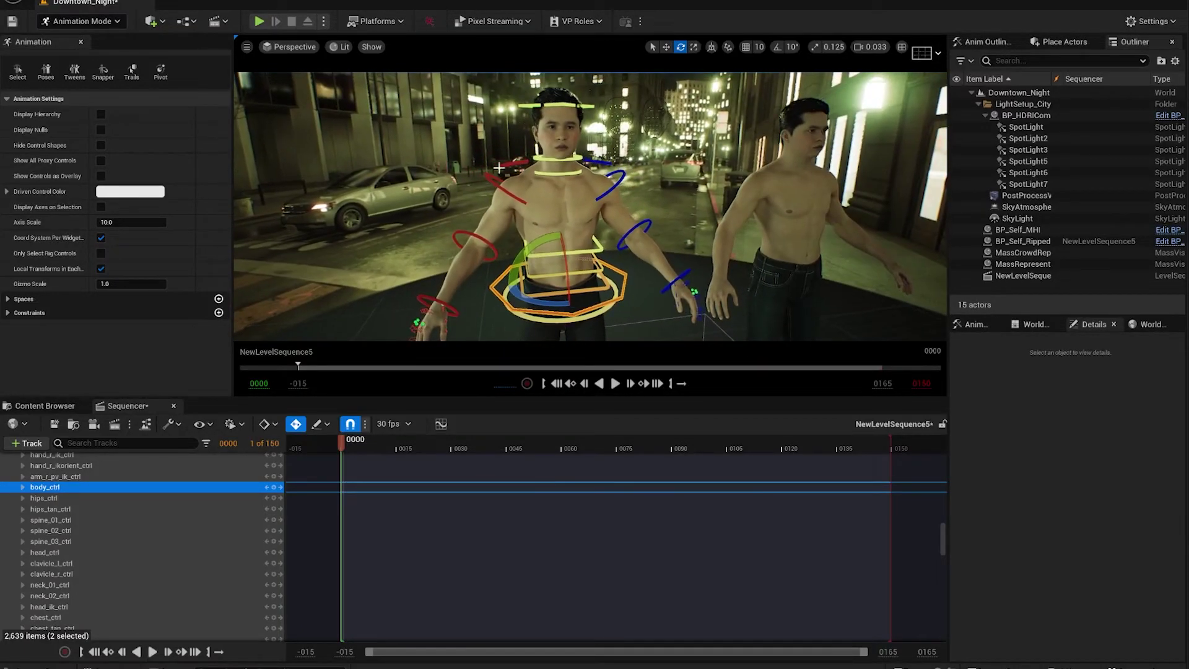
{"action": "right_click_drag", "start_coordinate": [542, 245], "coordinate": [567, 229]}
{"action": "key", "text": "w"}
{"action": "right_click_drag", "start_coordinate": [582, 185], "coordinate": [563, 186]}
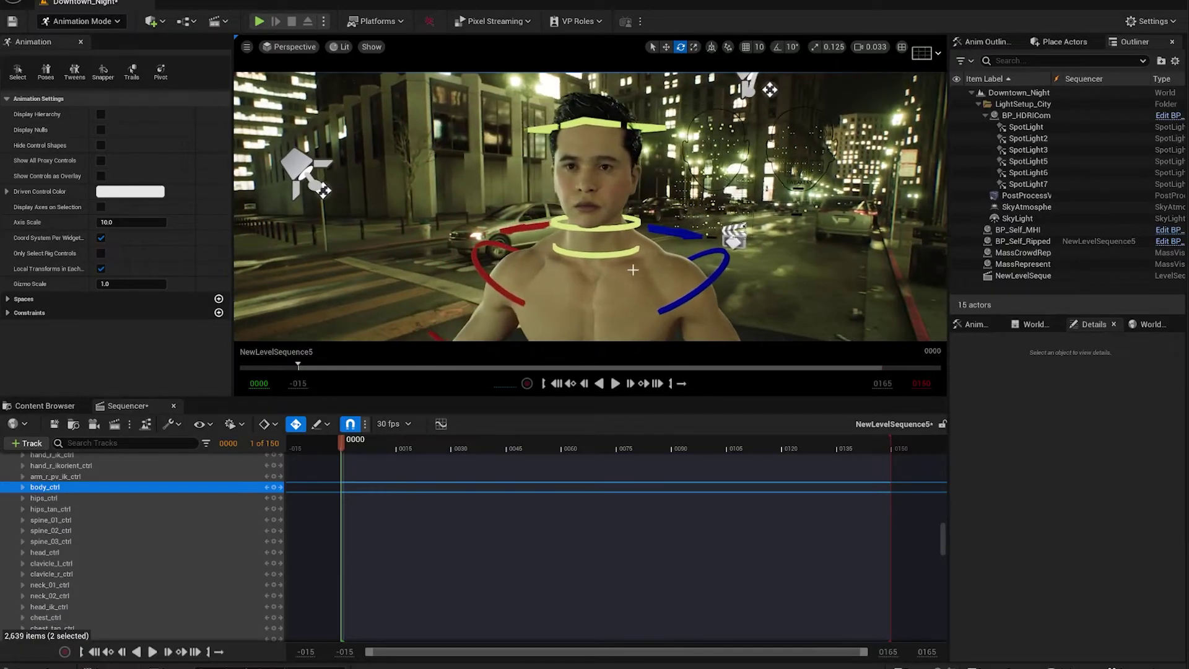
{"action": "left_click", "coordinate": [721, 264]}
{"action": "left_click_drag", "start_coordinate": [694, 236], "coordinate": [711, 325]}
{"action": "right_click_drag", "start_coordinate": [711, 325], "coordinate": [672, 117]}
{"action": "left_click", "coordinate": [615, 214]}
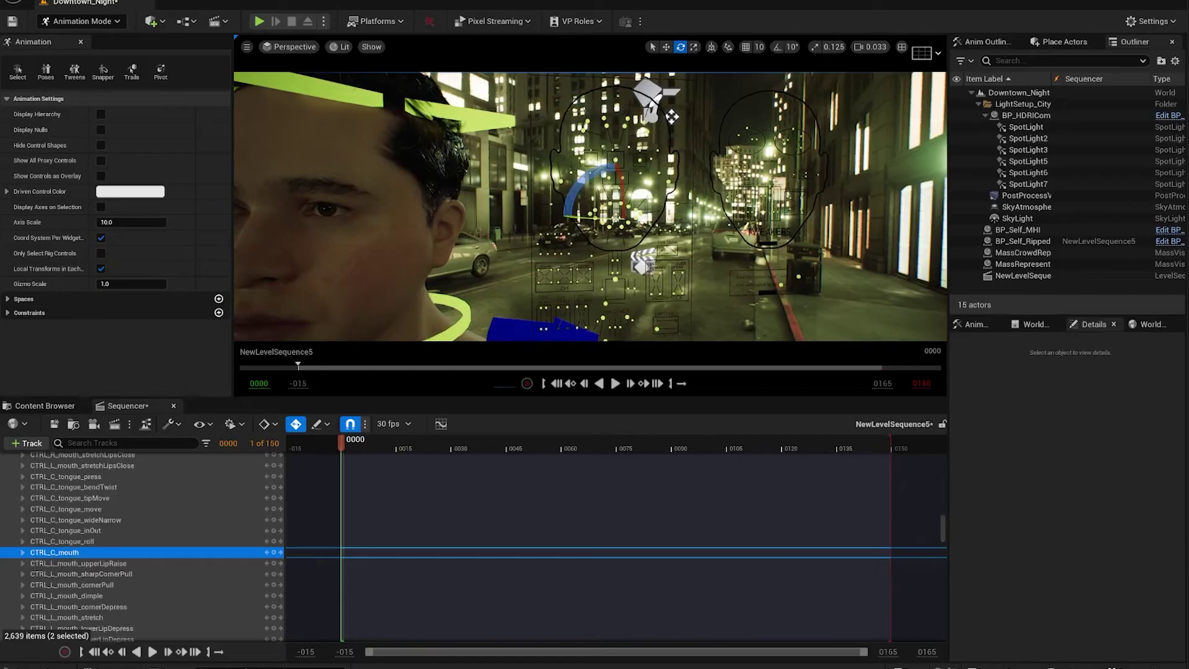
Switch to the Move tool and shift the CTRL_C_jaw control on the face control board at frame 0.
{"action": "key", "text": "w"}
{"action": "mouse_move", "coordinate": [619, 201]}
{"action": "right_mouse_down"}
{"action": "mouse_move", "coordinate": [624, 214]}
{"action": "mouse_move", "coordinate": [619, 201]}
{"action": "right_mouse_up"}
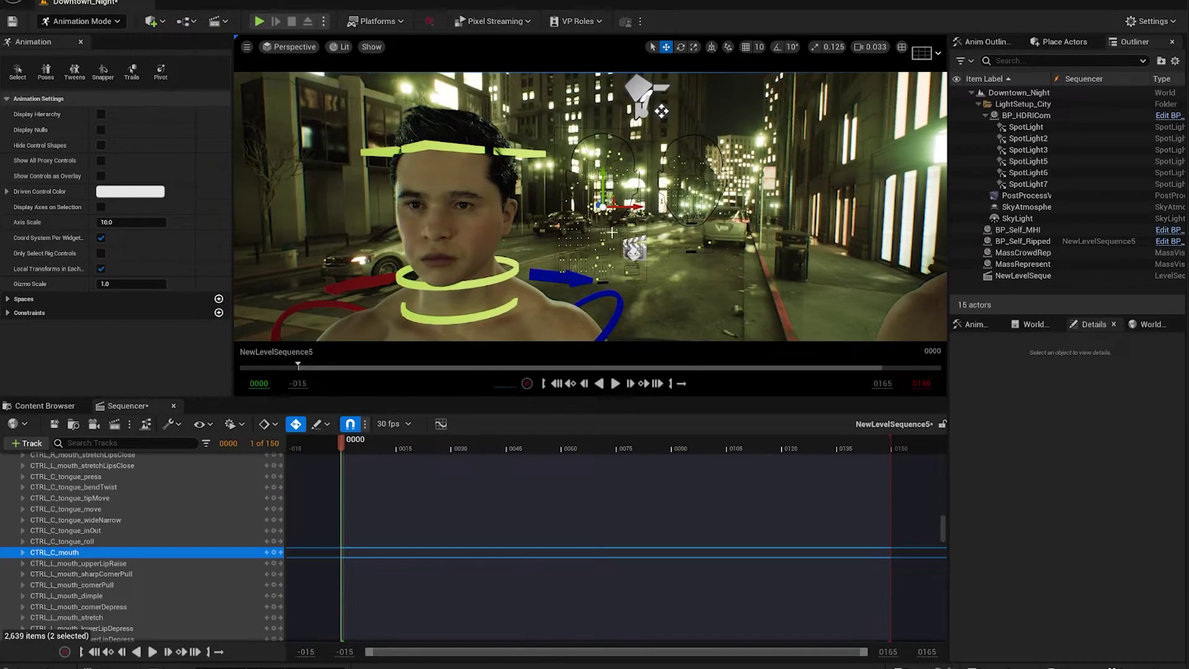
{"action": "left_click", "coordinate": [587, 248]}
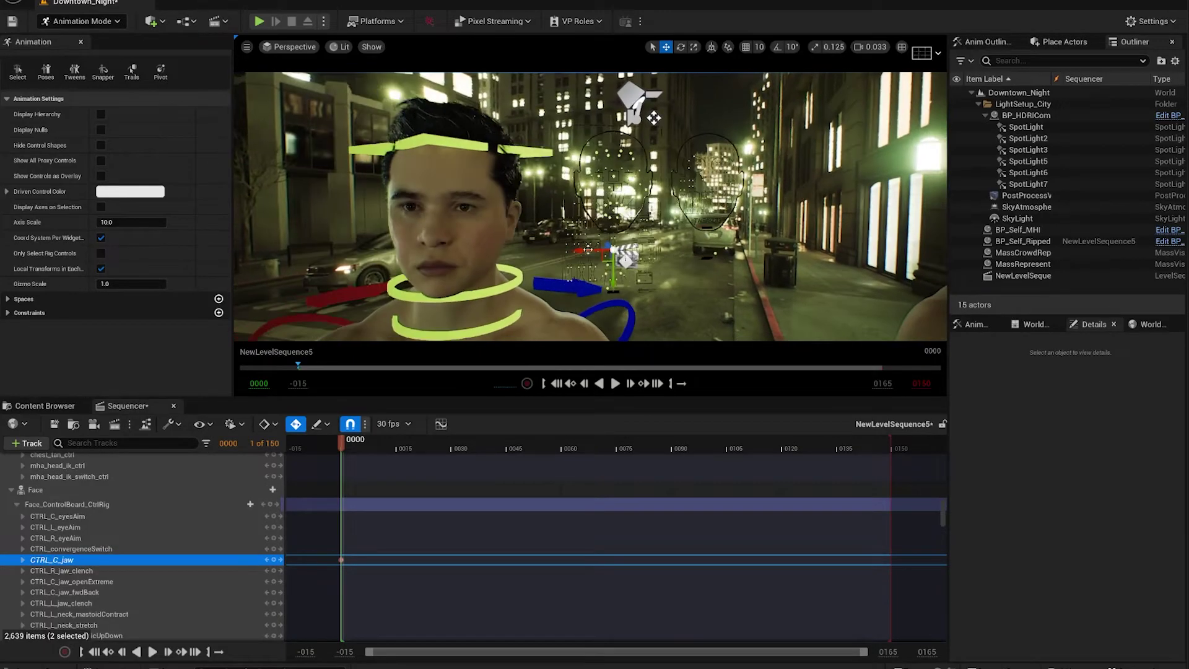
{"action": "mouse_move", "coordinate": [618, 274]}
{"action": "left_mouse_down"}
{"action": "mouse_move", "coordinate": [619, 287]}
{"action": "mouse_move", "coordinate": [617, 274]}
{"action": "left_mouse_up"}
Examine the BP_Self_MHI character's face and upper body from several angles next to the rigged BP_Self_Ripped character.
{"action": "right_click_drag", "start_coordinate": [591, 224], "coordinate": [658, 251]}
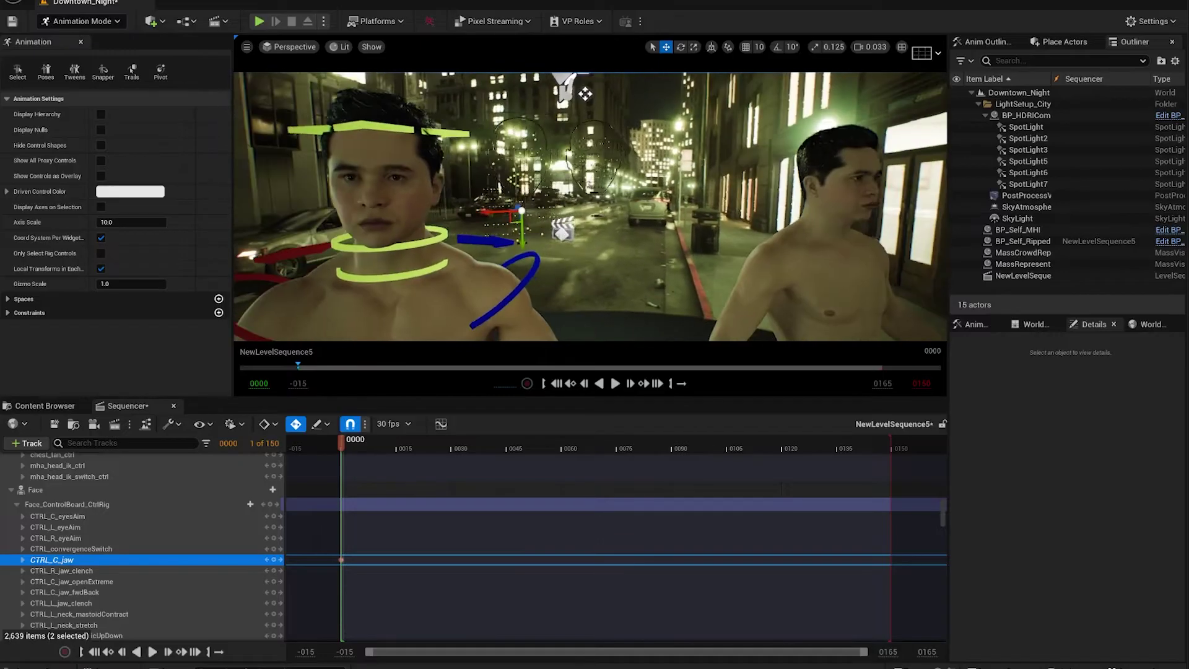
{"action": "right_click_drag", "start_coordinate": [585, 93], "coordinate": [608, 217]}
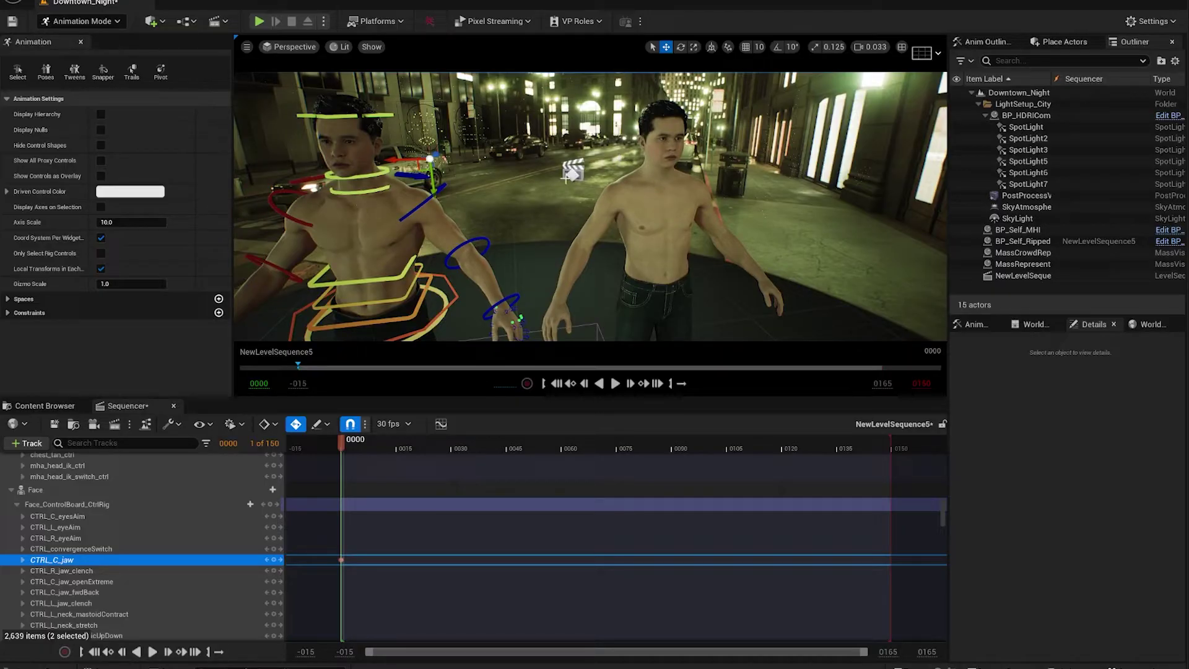
{"action": "right_click_drag", "start_coordinate": [566, 181], "coordinate": [484, 226]}
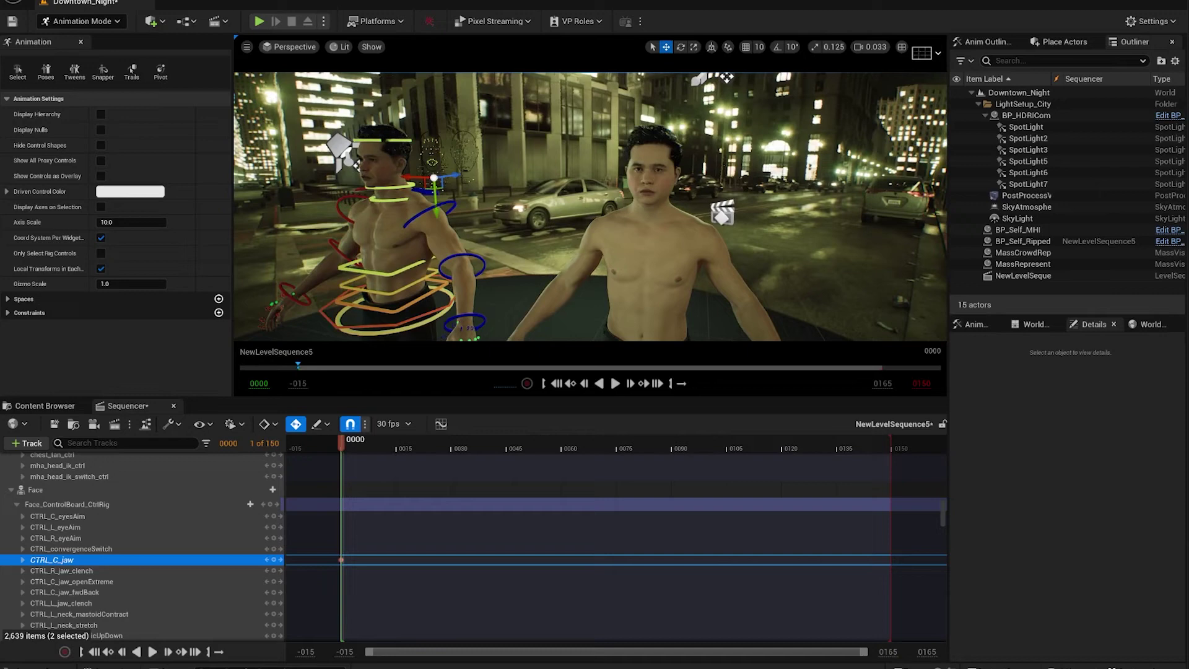
{"action": "right_click_drag", "start_coordinate": [677, 181], "coordinate": [689, 191]}
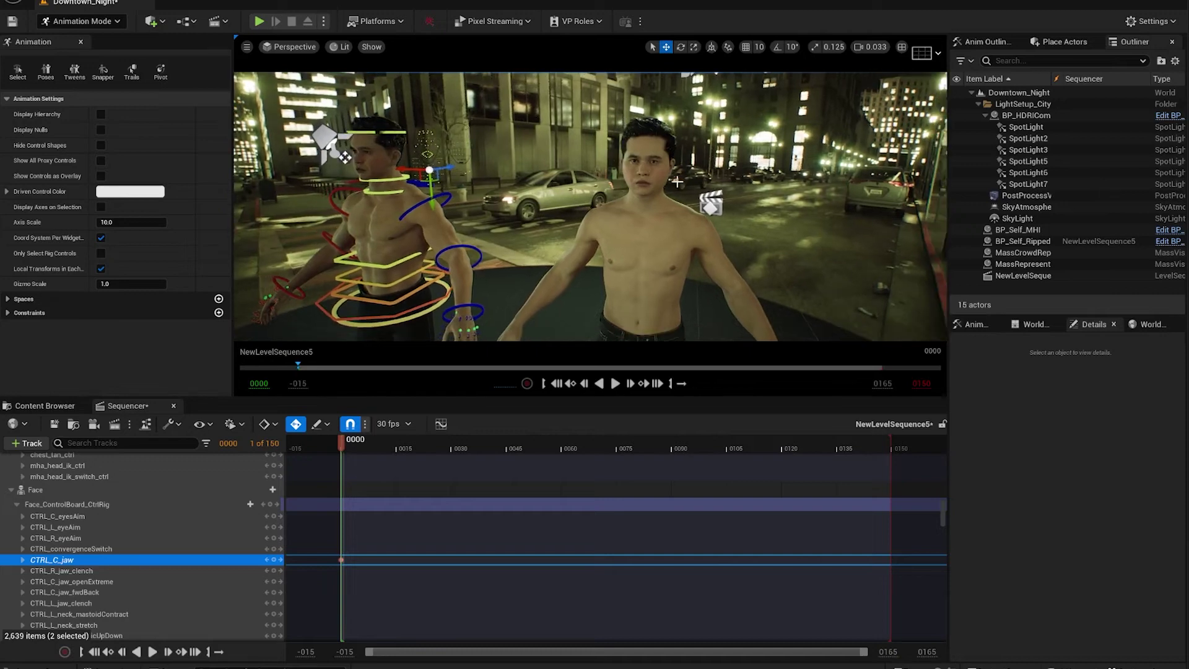
{"action": "right_click_drag", "start_coordinate": [530, 216], "coordinate": [434, 162]}
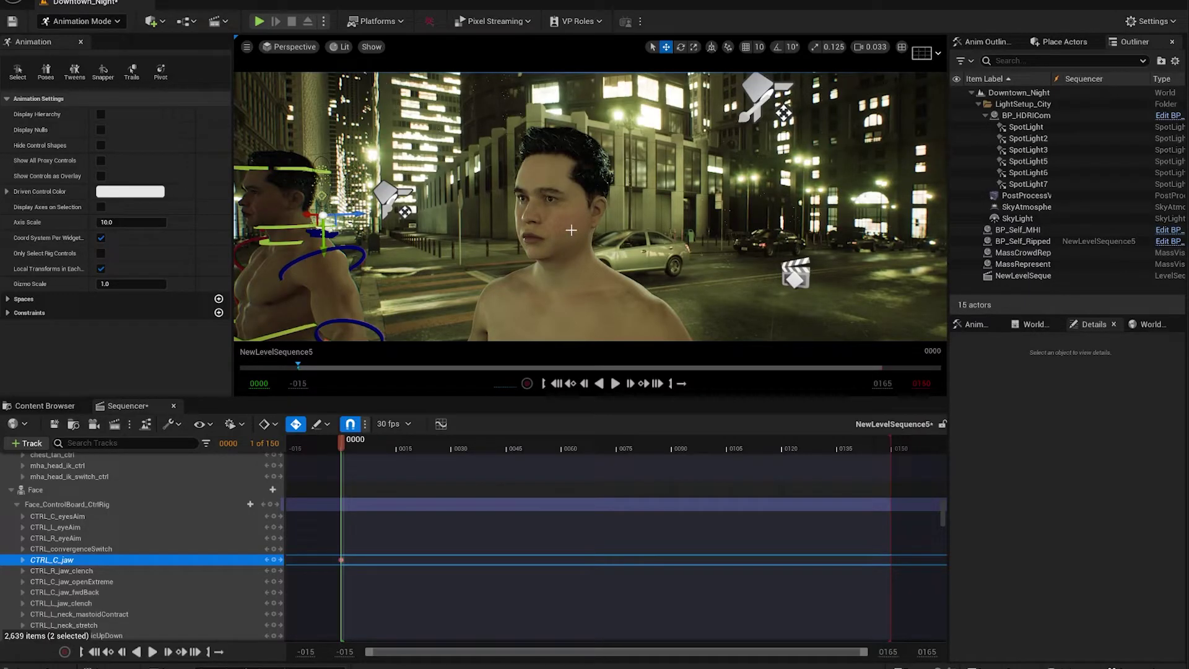
{"action": "right_click_drag", "start_coordinate": [572, 235], "coordinate": [534, 220]}
{"action": "right_click_drag", "start_coordinate": [470, 237], "coordinate": [501, 269]}
{"action": "right_click_drag", "start_coordinate": [387, 254], "coordinate": [387, 254]}
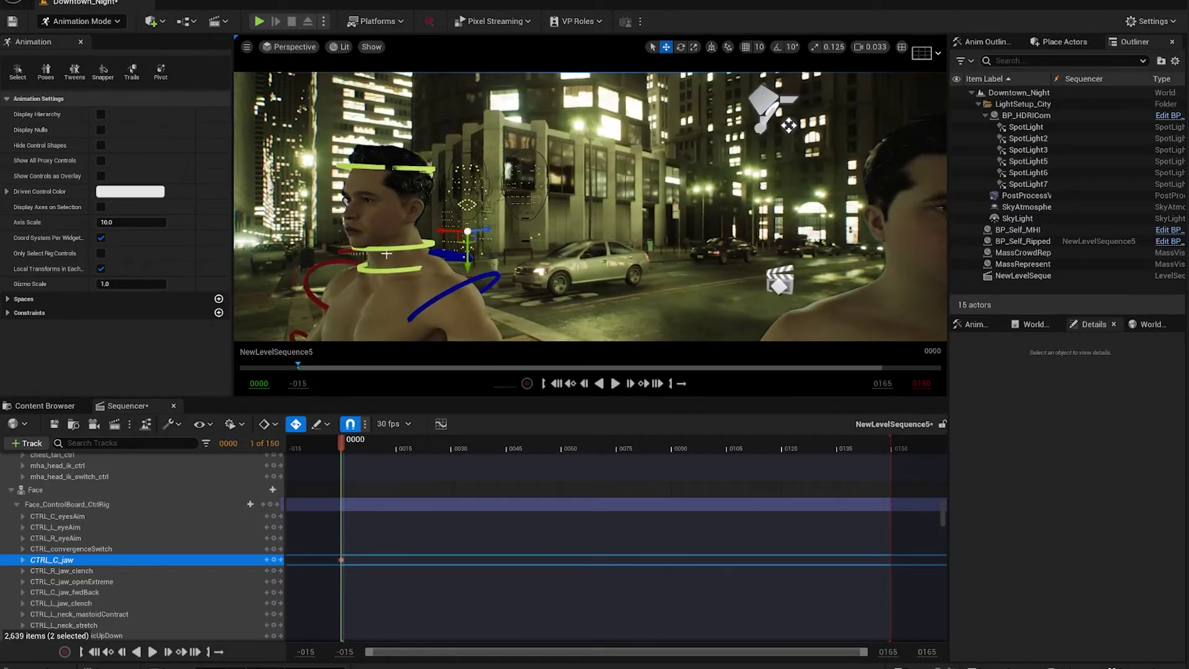
{"action": "right_click_drag", "start_coordinate": [567, 224], "coordinate": [567, 224]}
{"action": "right_click_drag", "start_coordinate": [658, 215], "coordinate": [658, 215]}
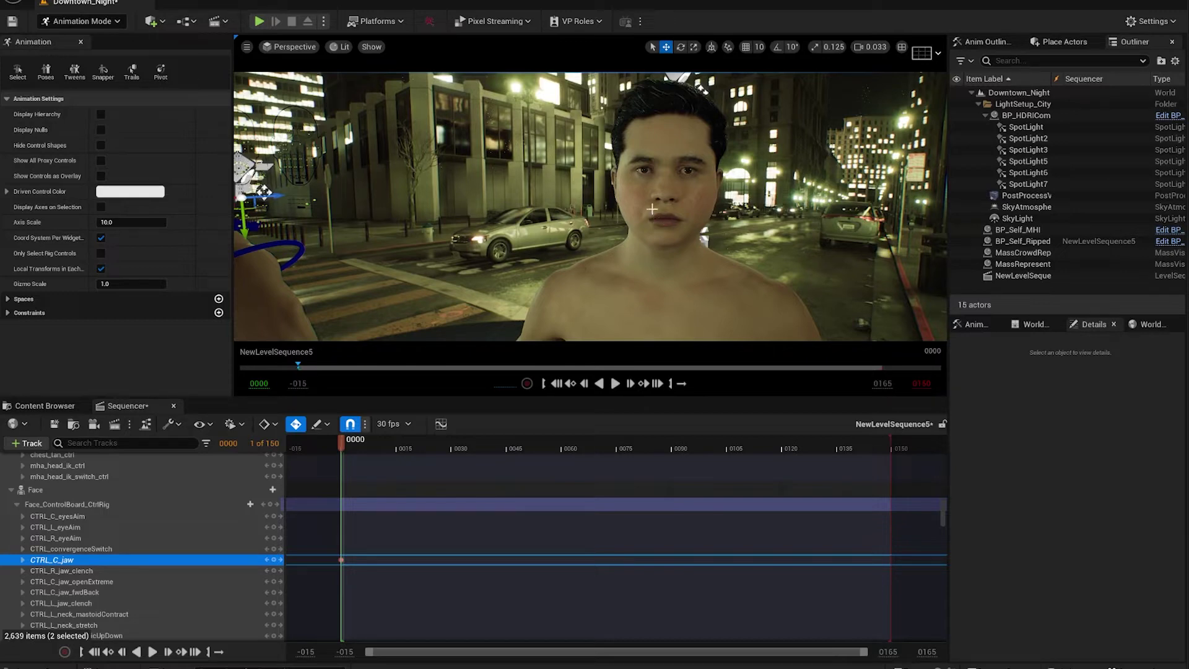
{"action": "right_click_drag", "start_coordinate": [652, 210], "coordinate": [653, 209]}
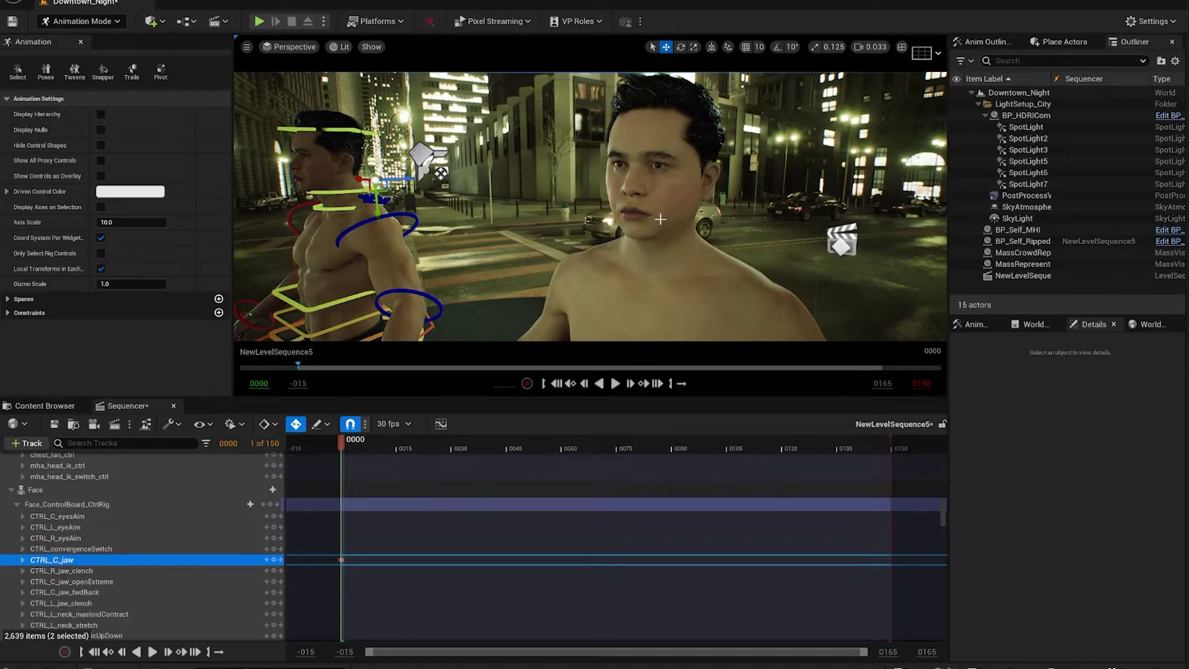
{"action": "right_click_drag", "start_coordinate": [651, 225], "coordinate": [651, 225]}
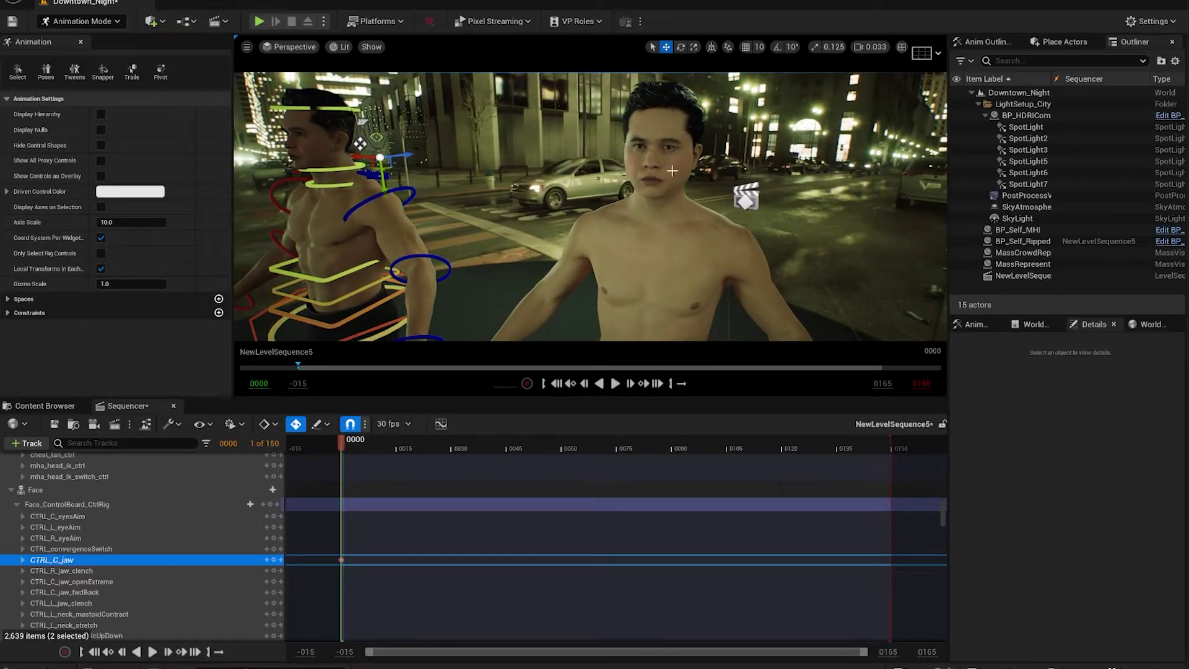
{"action": "right_click_drag", "start_coordinate": [673, 184], "coordinate": [651, 133]}
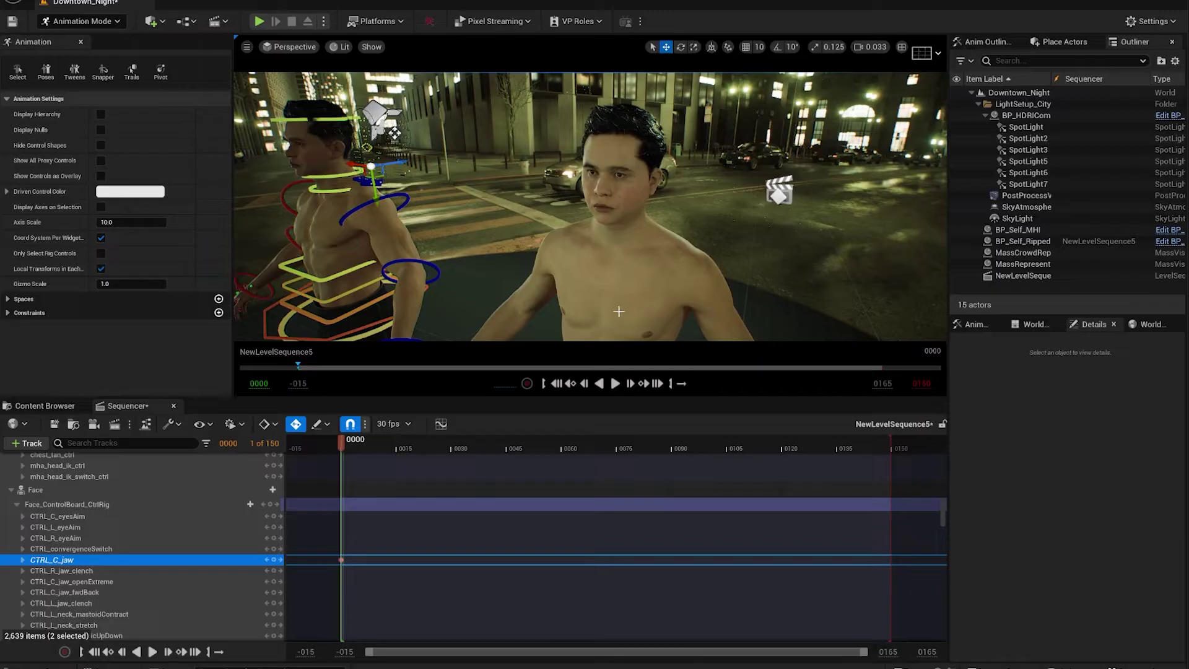
Examine the BP_Self_Ripped character's torso, face and control shapes from close up and farther away.
{"action": "key", "text": "a"}
{"action": "right_click_drag", "start_coordinate": [614, 253], "coordinate": [774, 253]}
{"action": "right_click_drag", "start_coordinate": [539, 256], "coordinate": [550, 209]}
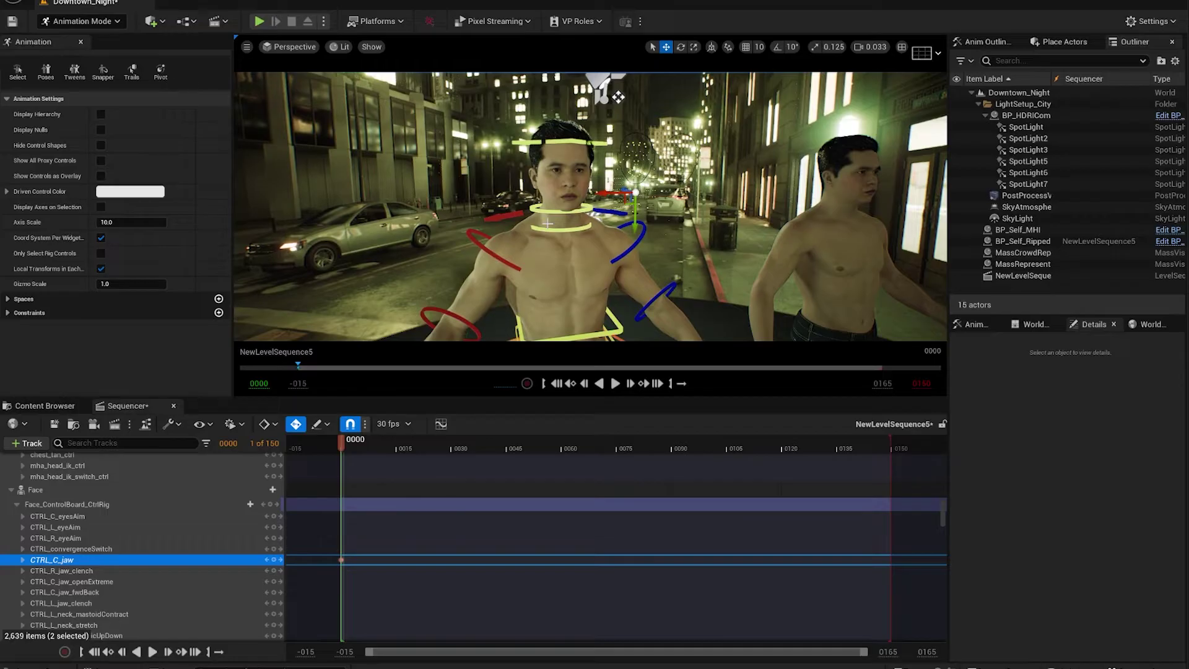
{"action": "right_click_drag", "start_coordinate": [547, 224], "coordinate": [640, 312]}
{"action": "key", "text": "w"}
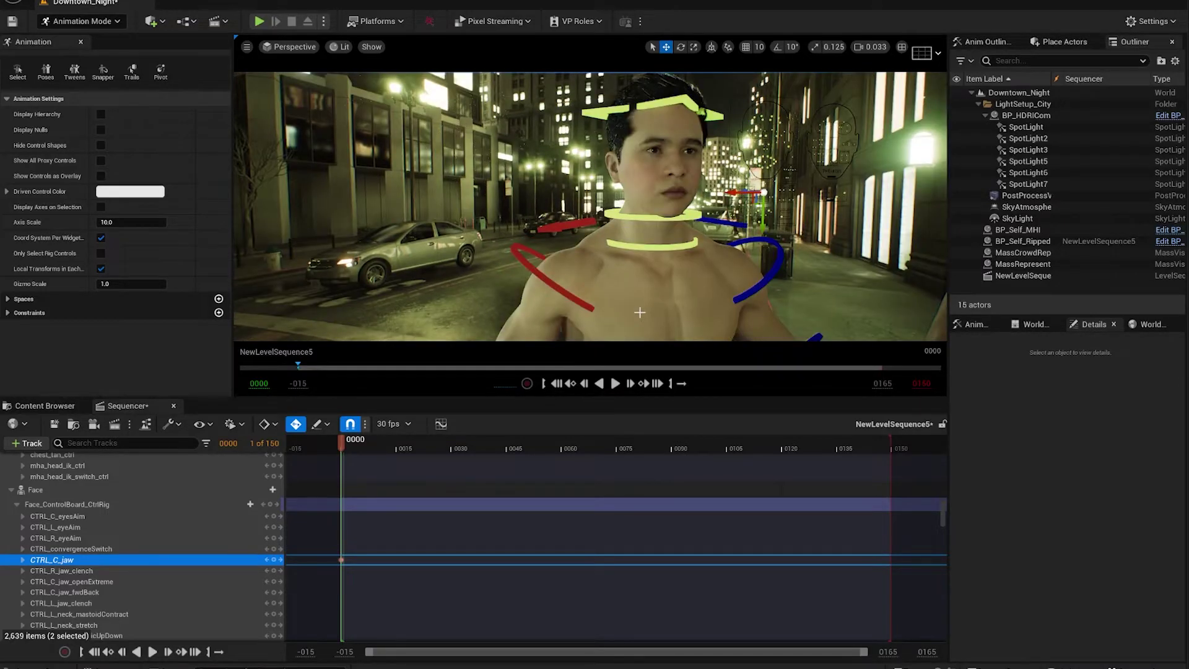
{"action": "key", "text": "s"}
{"action": "mouse_move", "coordinate": [667, 272]}
{"action": "right_mouse_down"}
{"action": "mouse_move", "coordinate": [654, 279]}
{"action": "mouse_move", "coordinate": [665, 272]}
{"action": "right_mouse_up"}
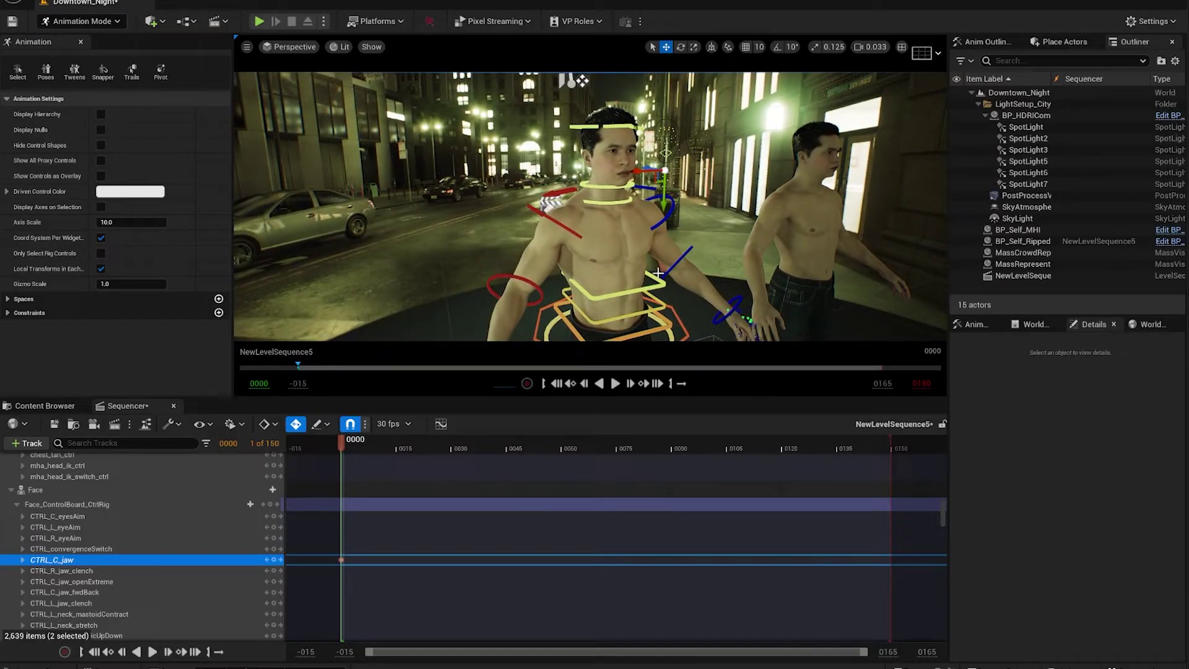
{"action": "right_click_drag", "start_coordinate": [646, 233], "coordinate": [633, 244]}
{"action": "key", "text": "d"}
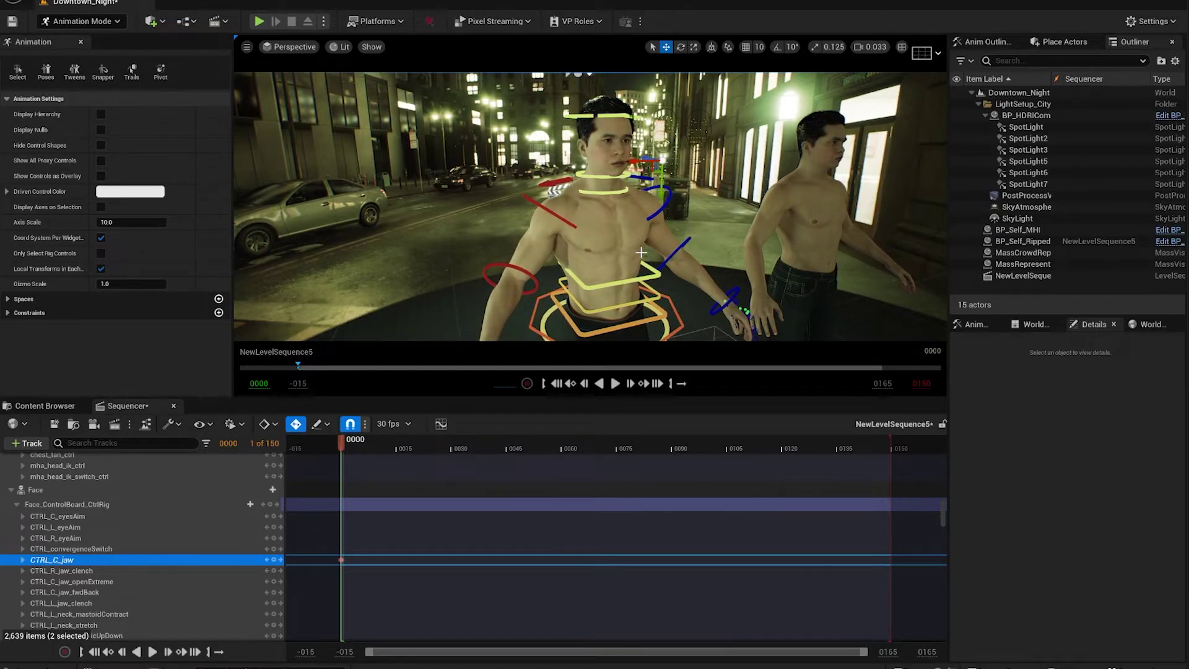
{"action": "key", "text": "w"}
{"action": "right_click_drag", "start_coordinate": [643, 271], "coordinate": [539, 245]}
{"action": "key", "text": "a"}
{"action": "key", "text": "d"}
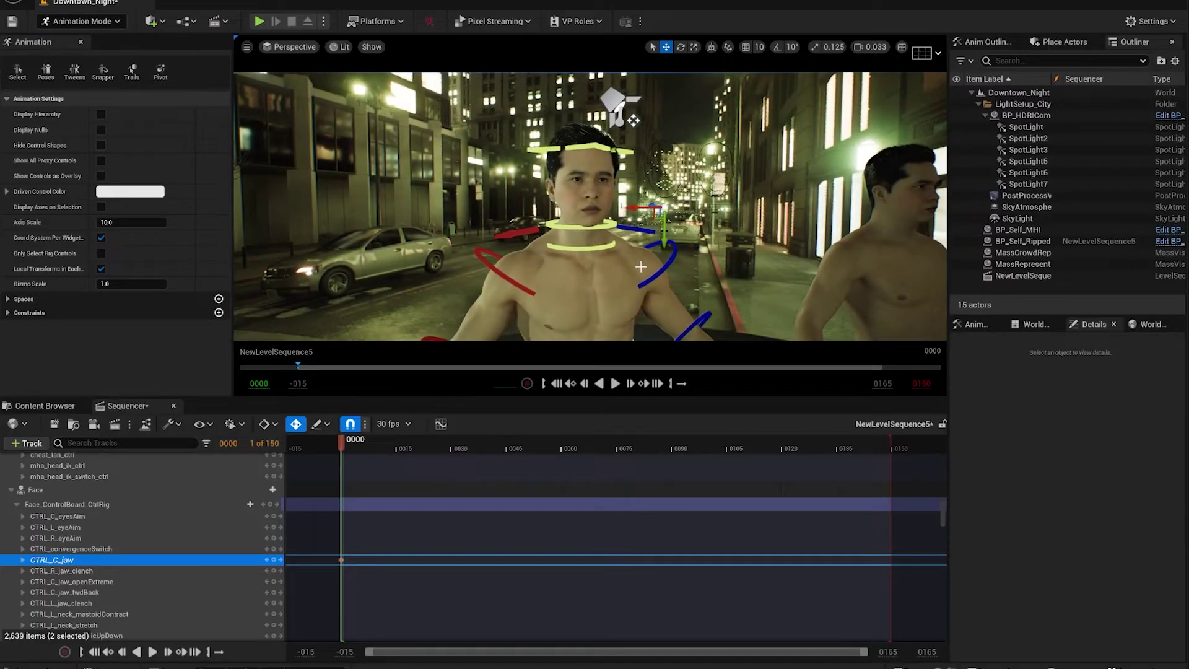
{"action": "right_click_drag", "start_coordinate": [642, 268], "coordinate": [568, 247]}
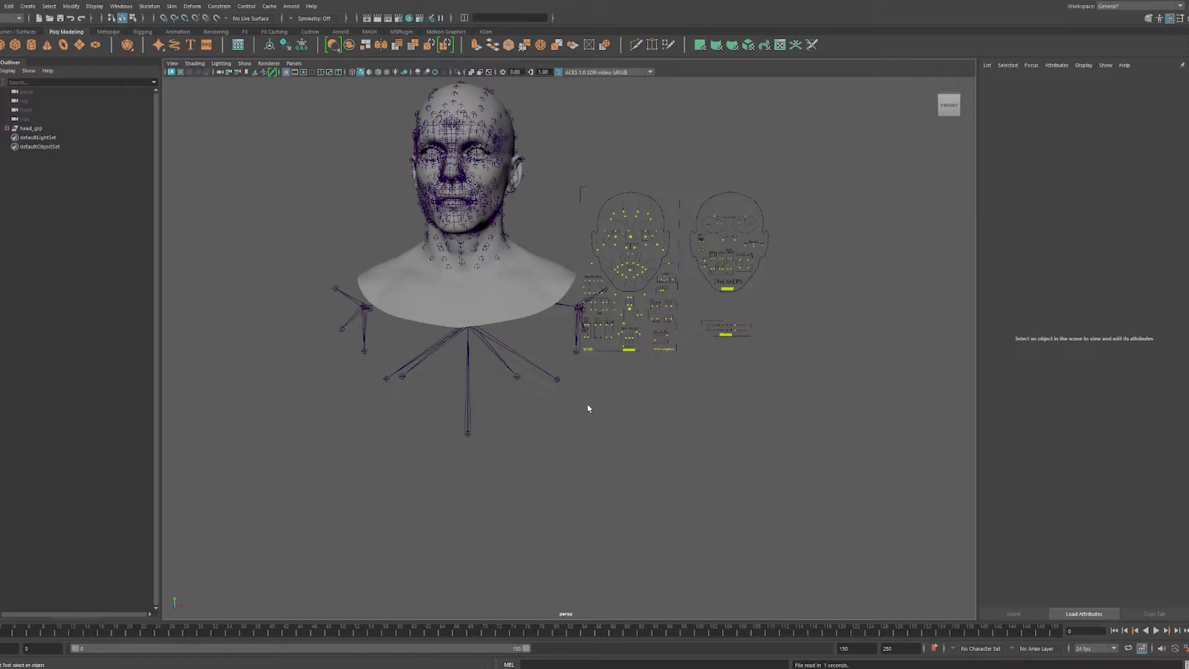
Examine the MetaHuman head rig, its joints and the face control boards from the front and at an angle.
{"action": "right_click_drag", "start_coordinate": [592, 406], "coordinate": [672, 486]}
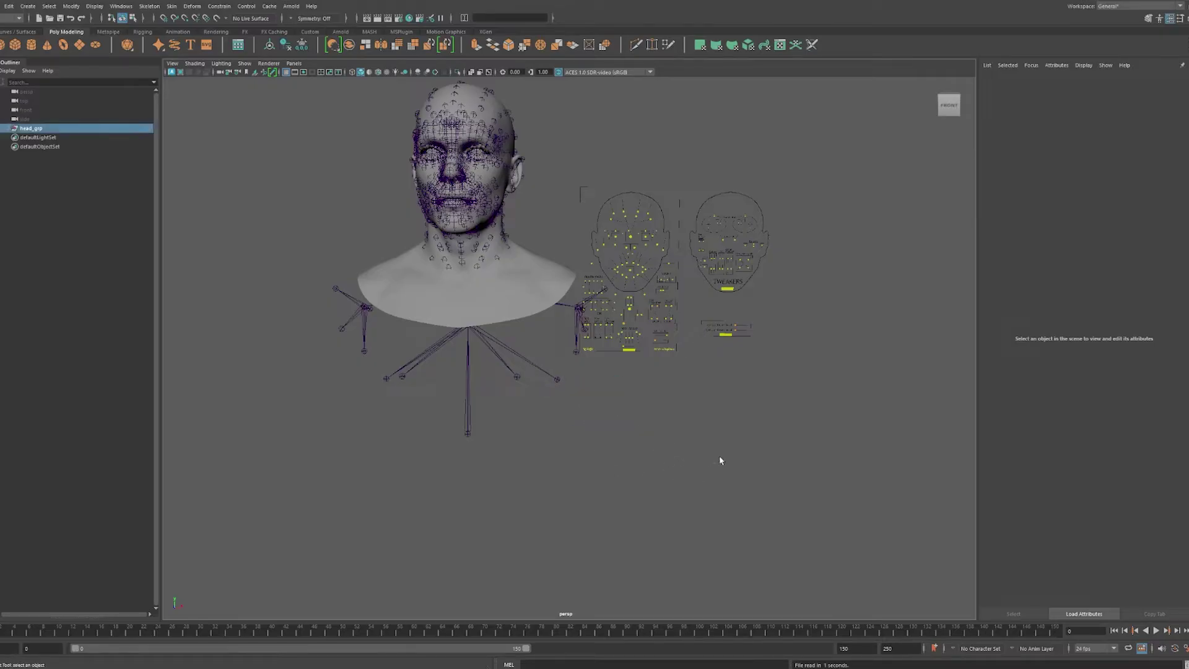
{"action": "left_click", "coordinate": [579, 422]}
{"action": "scroll", "coordinate": [603, 441], "scroll_direction": "down", "scroll_amount": 6}
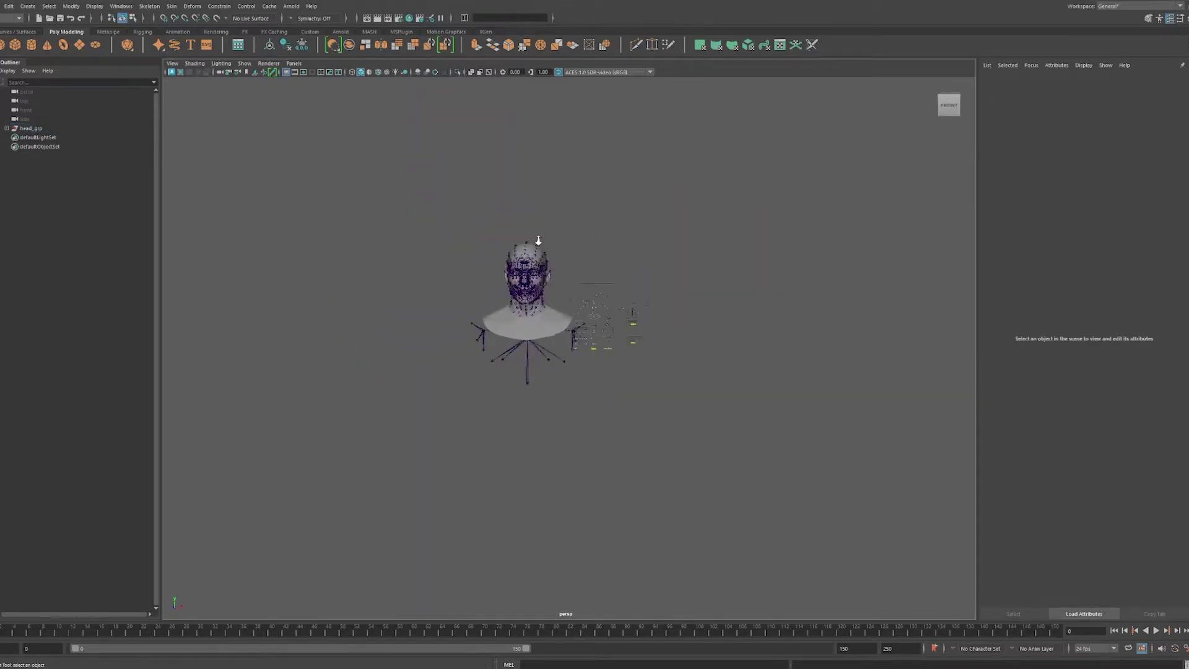
{"action": "right_click_drag", "start_coordinate": [538, 240], "coordinate": [544, 302], "text": "alt"}
{"action": "middle_click_drag", "start_coordinate": [555, 278], "coordinate": [552, 327], "text": "alt"}
{"action": "scroll", "coordinate": [551, 327], "scroll_direction": "up", "scroll_amount": 4}
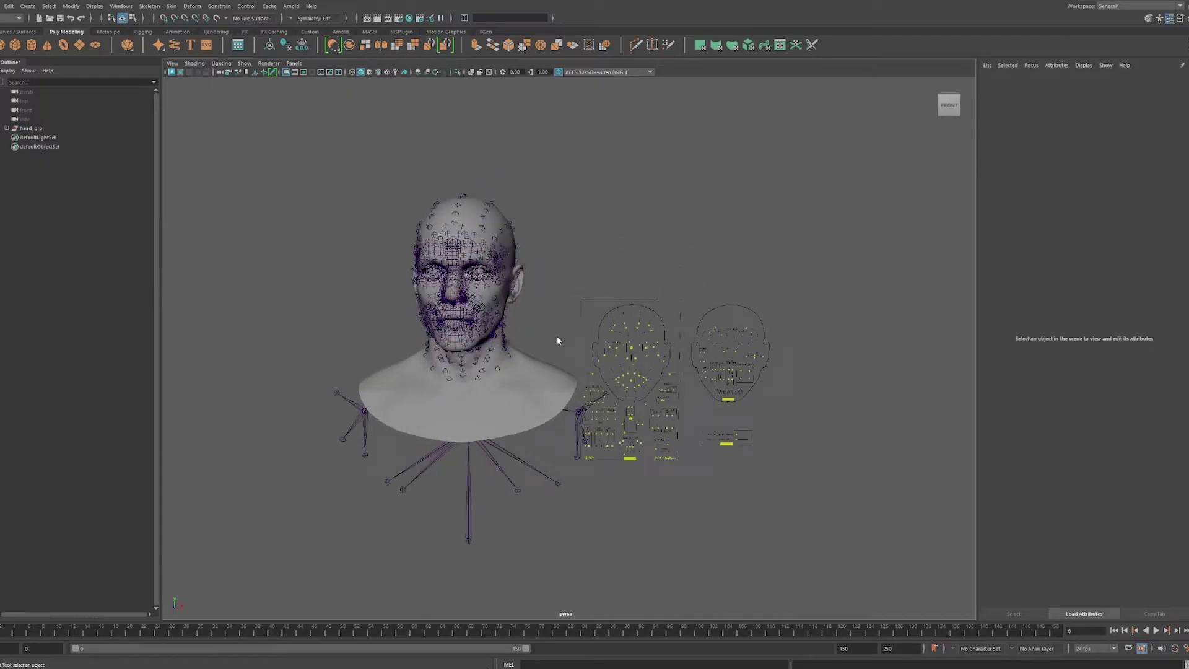
{"action": "scroll", "coordinate": [558, 338], "scroll_direction": "down", "scroll_amount": 6}
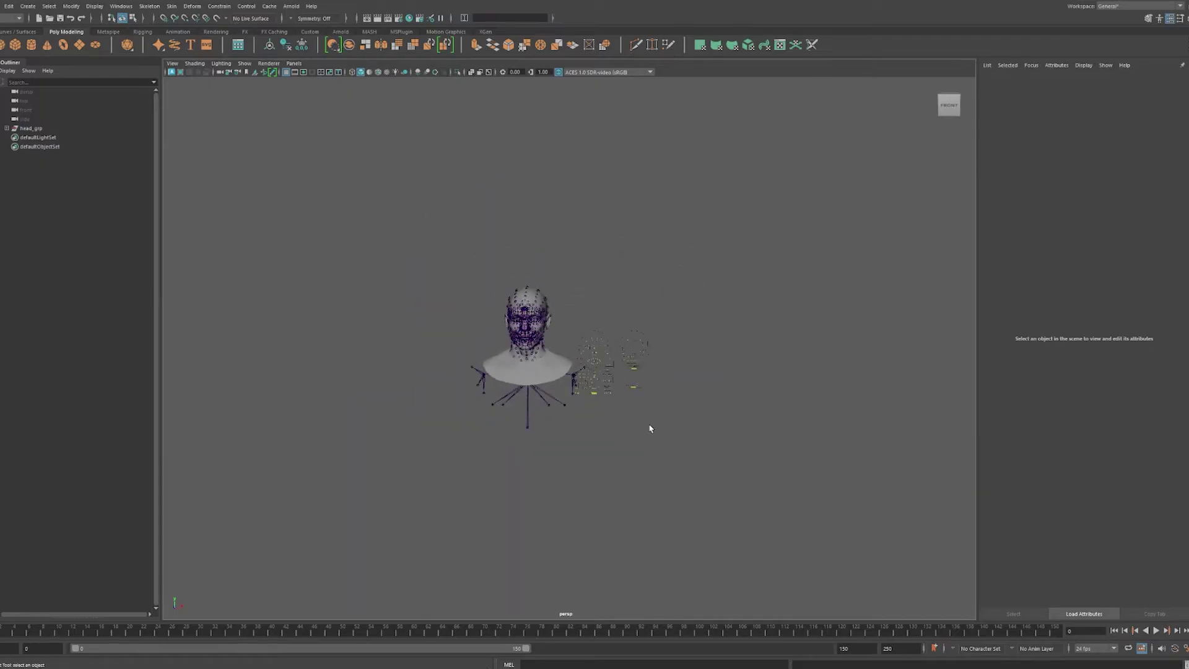
{"action": "left_click_drag", "start_coordinate": [650, 425], "coordinate": [639, 429], "text": "alt"}
{"action": "scroll", "coordinate": [573, 379], "scroll_direction": "up", "scroll_amount": 3}
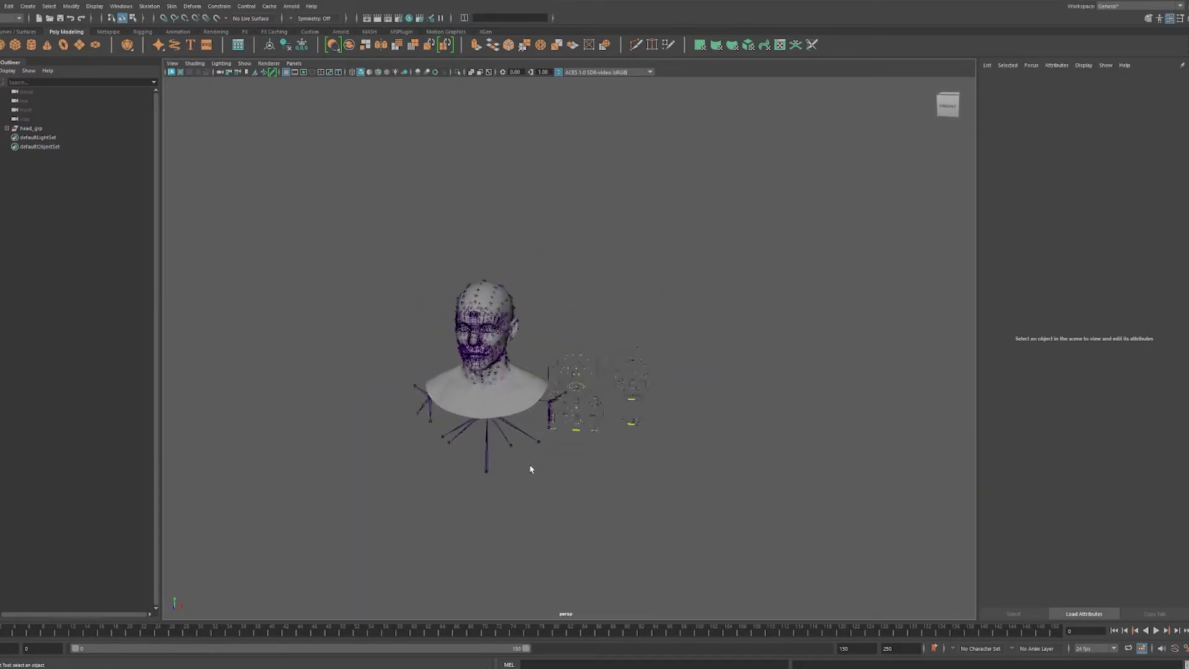
{"action": "scroll", "coordinate": [476, 387], "scroll_direction": "up", "scroll_amount": 6}
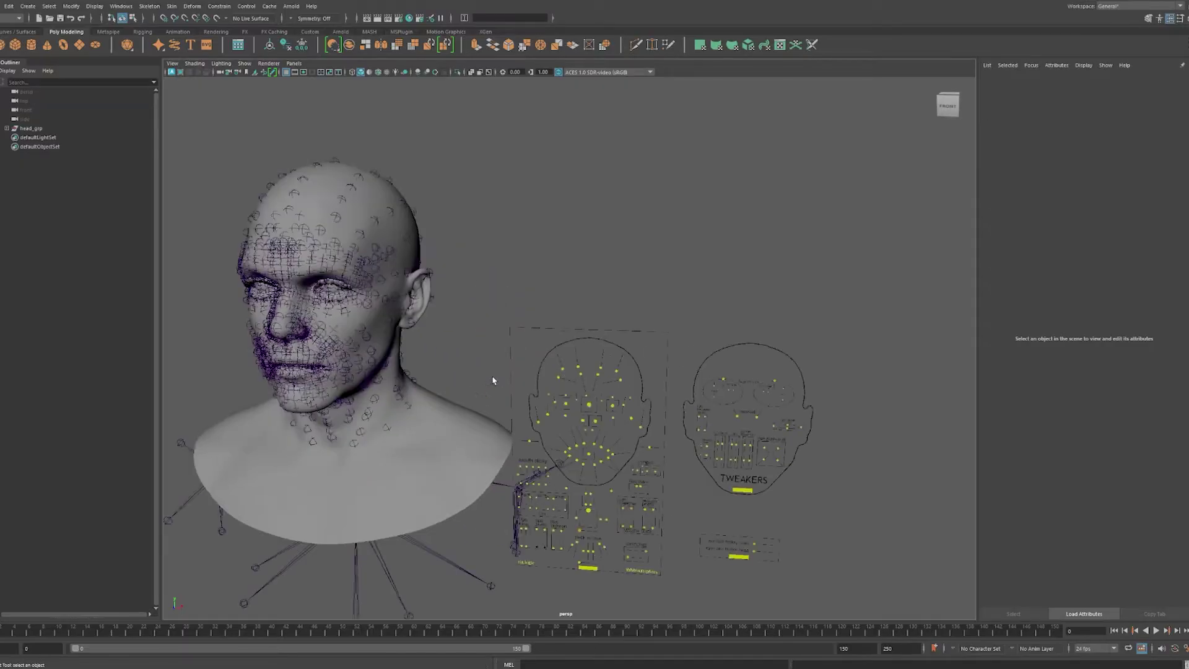
Select head_lod0_mesh and examine its topology from close up and farther away beside the face control boards.
{"action": "left_click", "coordinate": [536, 415]}
{"action": "scroll", "coordinate": [536, 415], "scroll_direction": "down", "scroll_amount": 5}
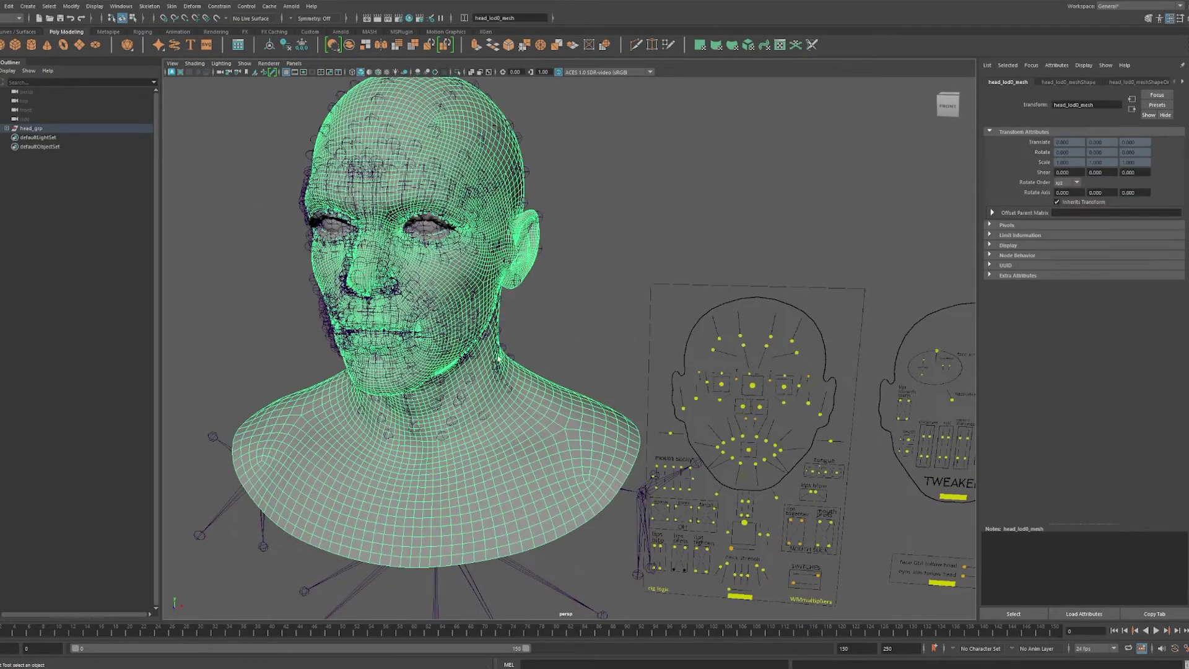
{"action": "scroll", "coordinate": [500, 372], "scroll_direction": "up", "scroll_amount": 6}
{"action": "scroll", "coordinate": [498, 372], "scroll_direction": "down", "scroll_amount": 4}
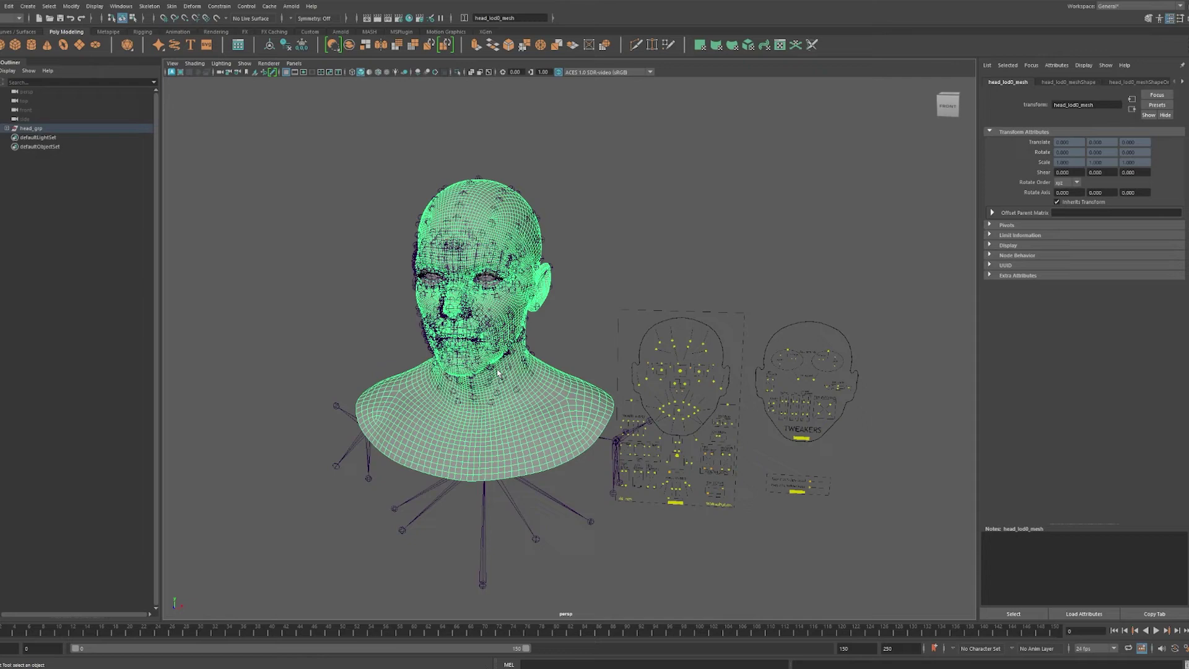
{"action": "scroll", "coordinate": [519, 311], "scroll_direction": "up", "scroll_amount": 3}
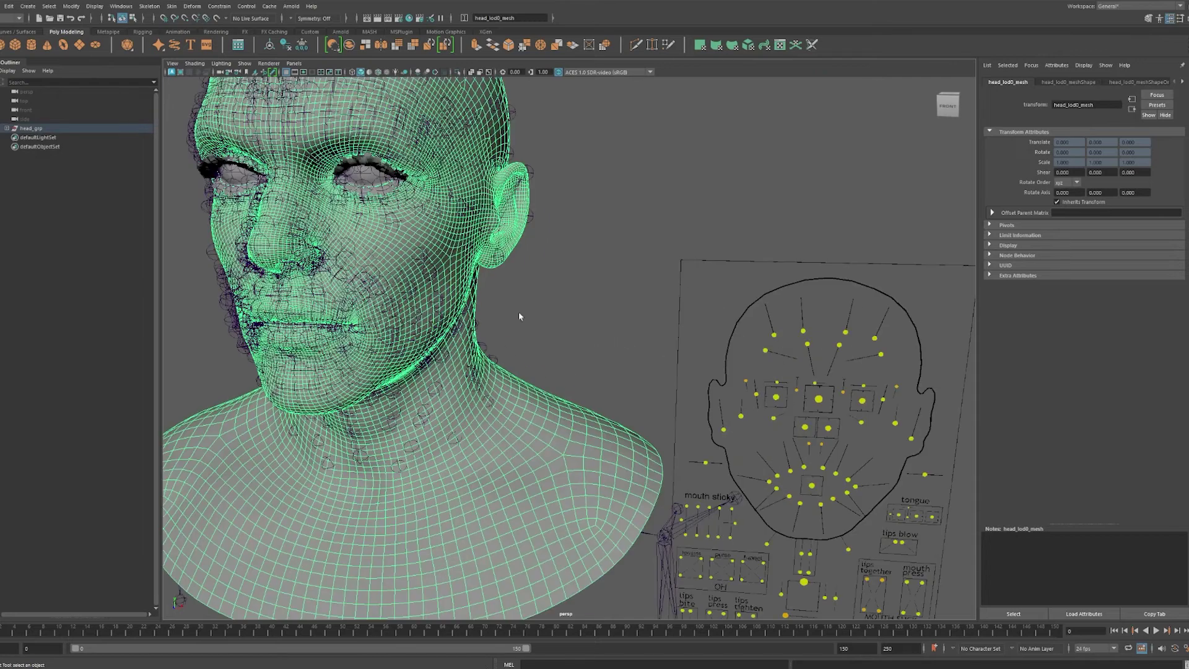
{"action": "scroll", "coordinate": [519, 314], "scroll_direction": "down", "scroll_amount": 4}
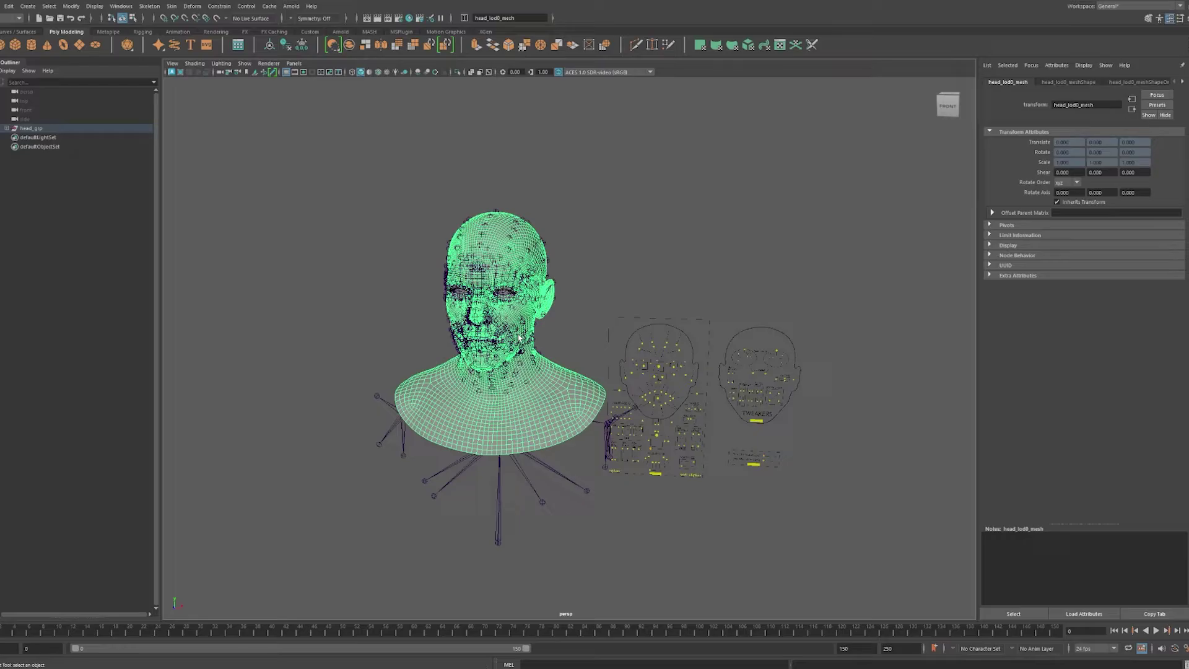
{"action": "scroll", "coordinate": [489, 397], "scroll_direction": "up", "scroll_amount": 2}
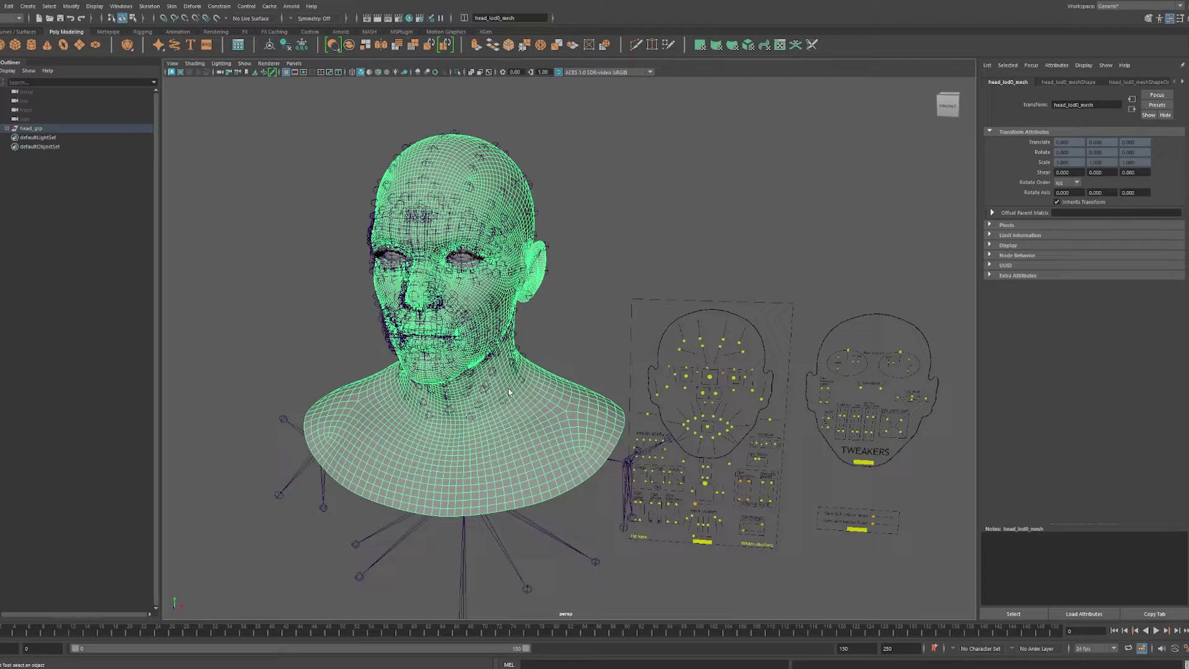
{"action": "scroll", "coordinate": [489, 409], "scroll_direction": "up", "scroll_amount": 3}
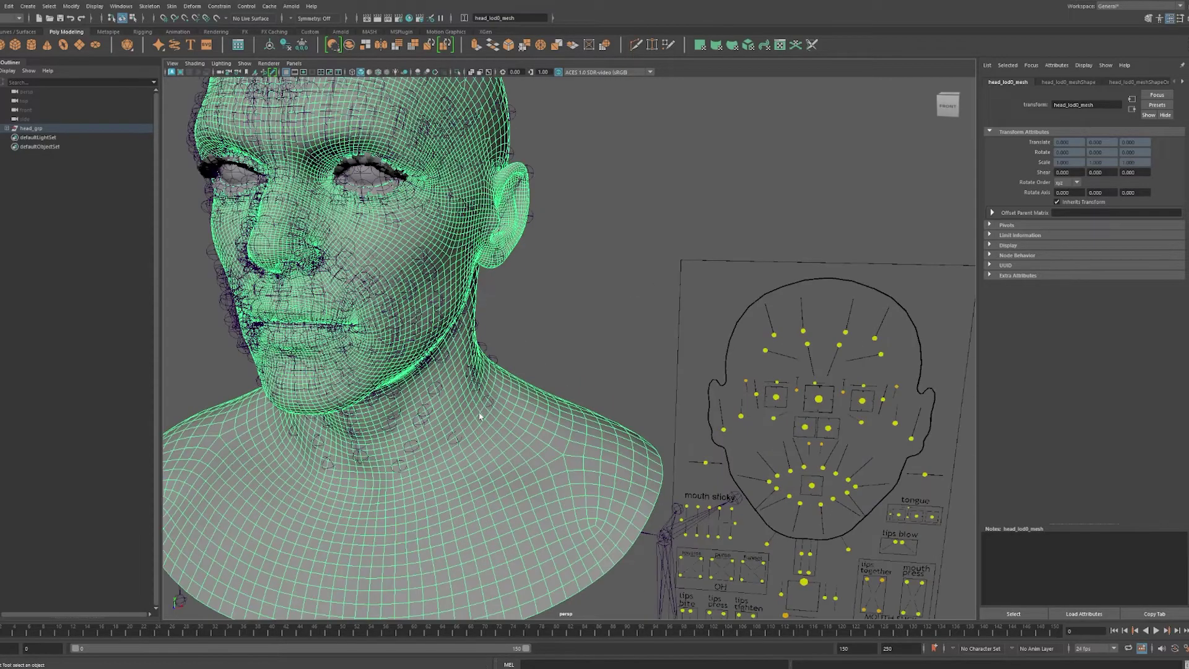
{"action": "scroll", "coordinate": [480, 420], "scroll_direction": "down", "scroll_amount": 5}
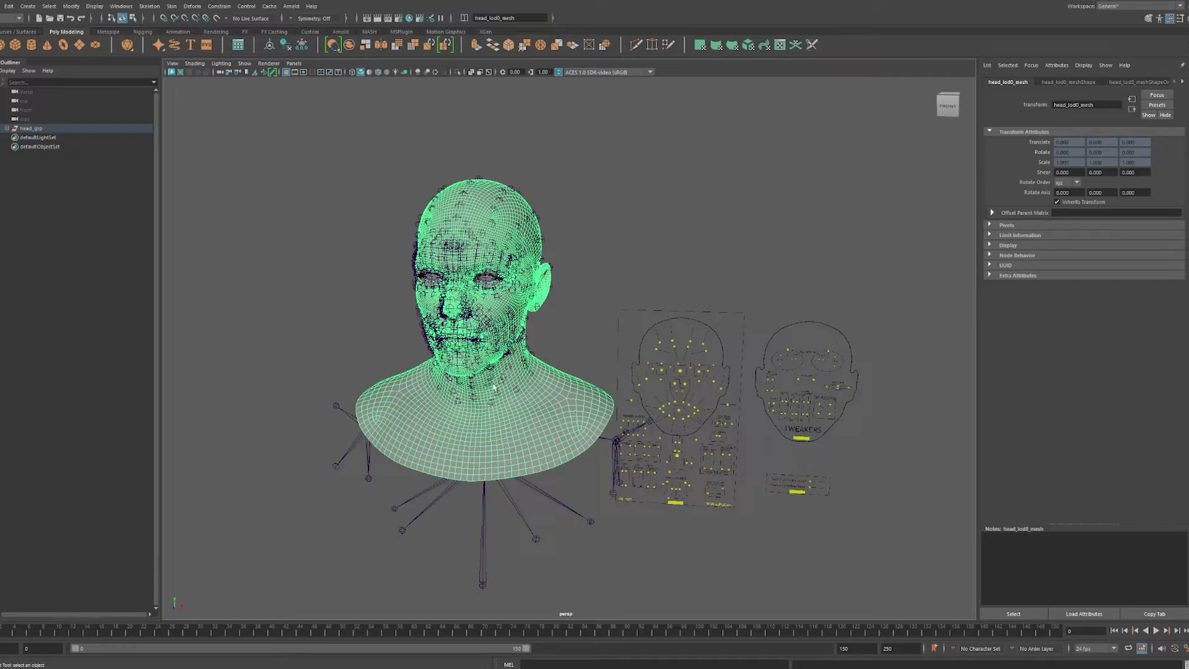
{"action": "scroll", "coordinate": [493, 387], "scroll_direction": "down", "scroll_amount": 5}
{"action": "scroll", "coordinate": [556, 363], "scroll_direction": "up", "scroll_amount": 6}
Examine the selected head_lod0_mesh and its facial joints from the front at different distances.
{"action": "left_click_drag", "start_coordinate": [550, 384], "coordinate": [531, 386], "text": "alt"}
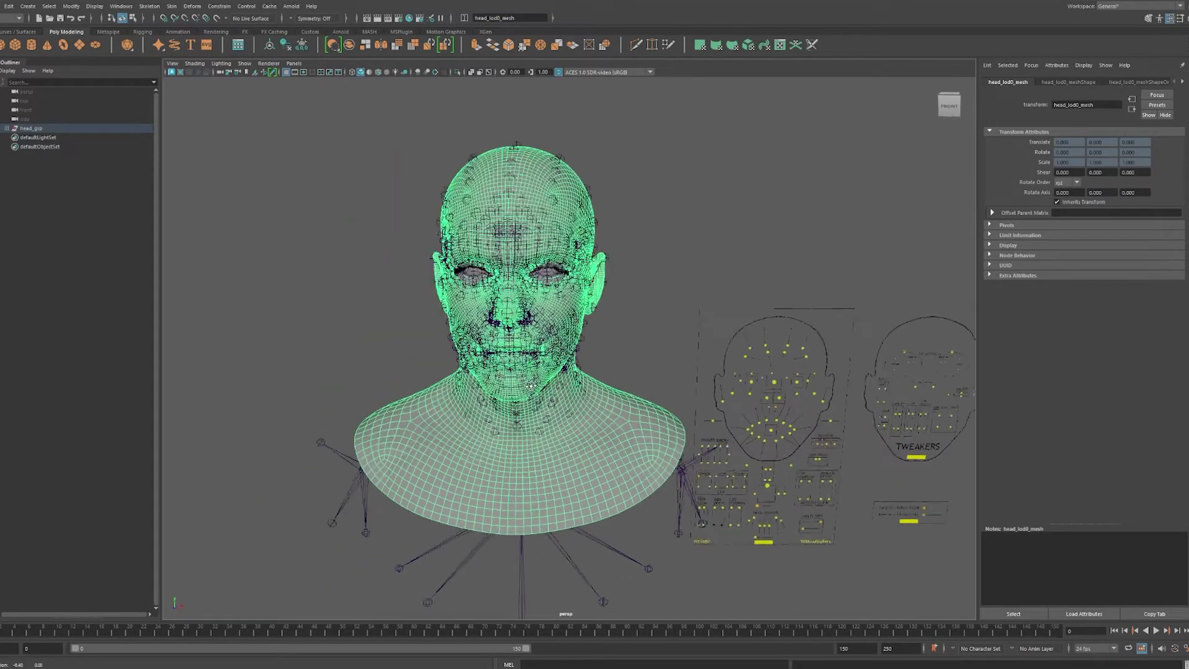
{"action": "scroll", "coordinate": [531, 386], "scroll_direction": "down", "scroll_amount": 5}
{"action": "scroll", "coordinate": [548, 382], "scroll_direction": "up", "scroll_amount": 4}
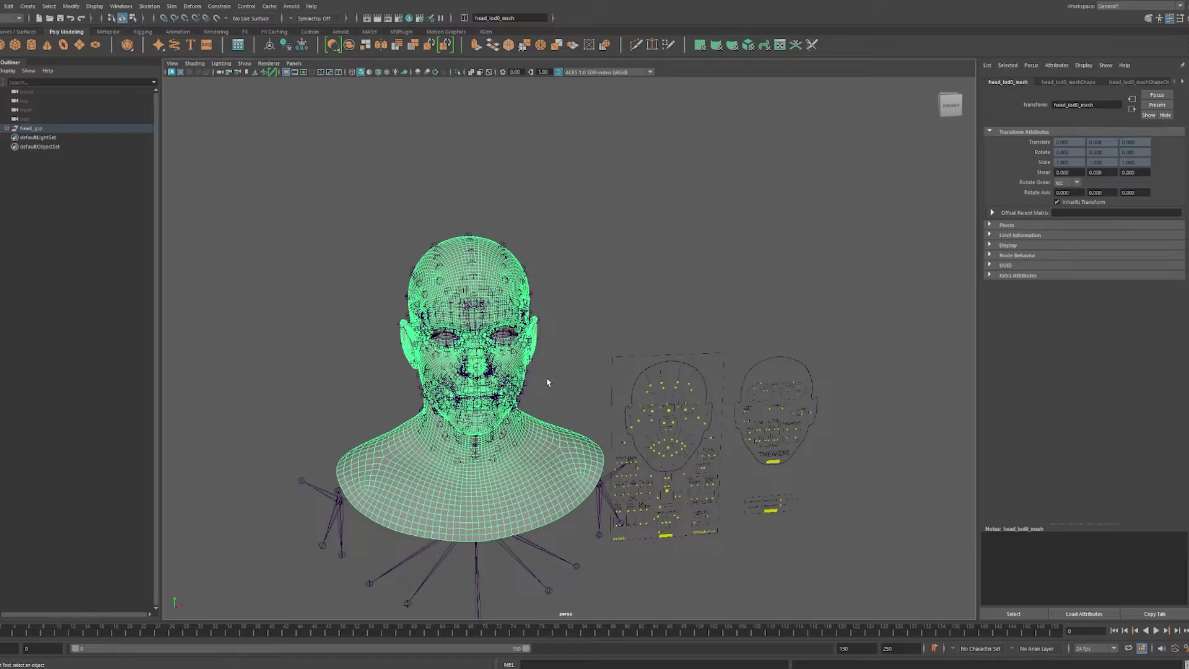
{"action": "scroll", "coordinate": [552, 387], "scroll_direction": "down", "scroll_amount": 1}
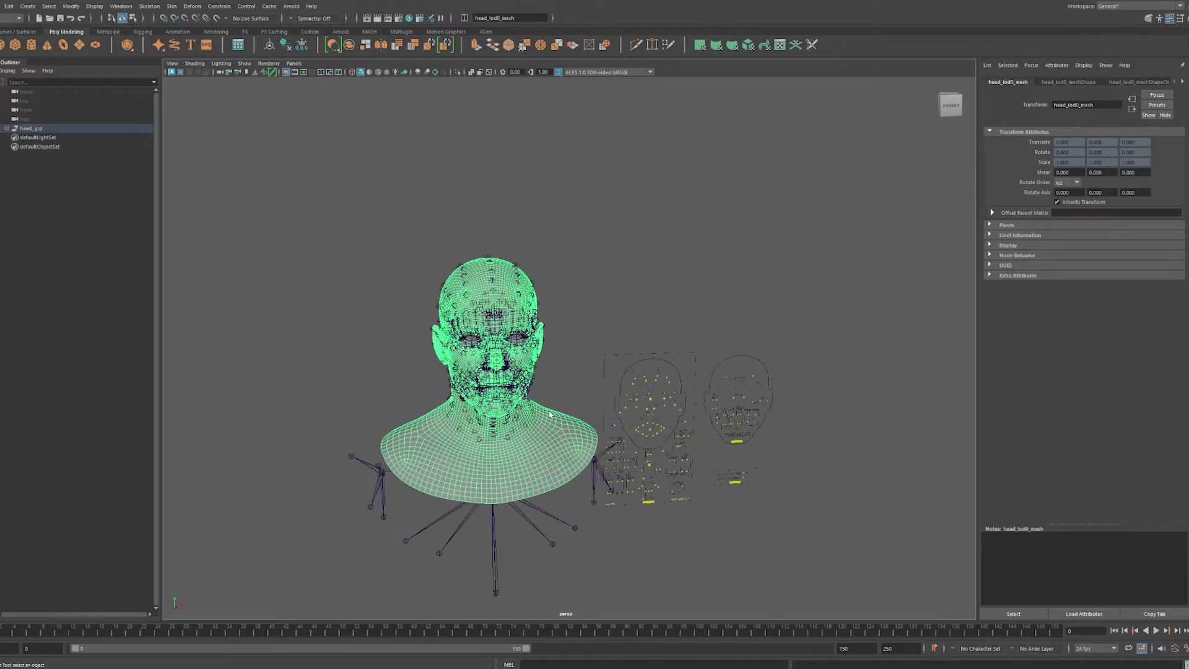
{"action": "scroll", "coordinate": [550, 414], "scroll_direction": "up", "scroll_amount": 2}
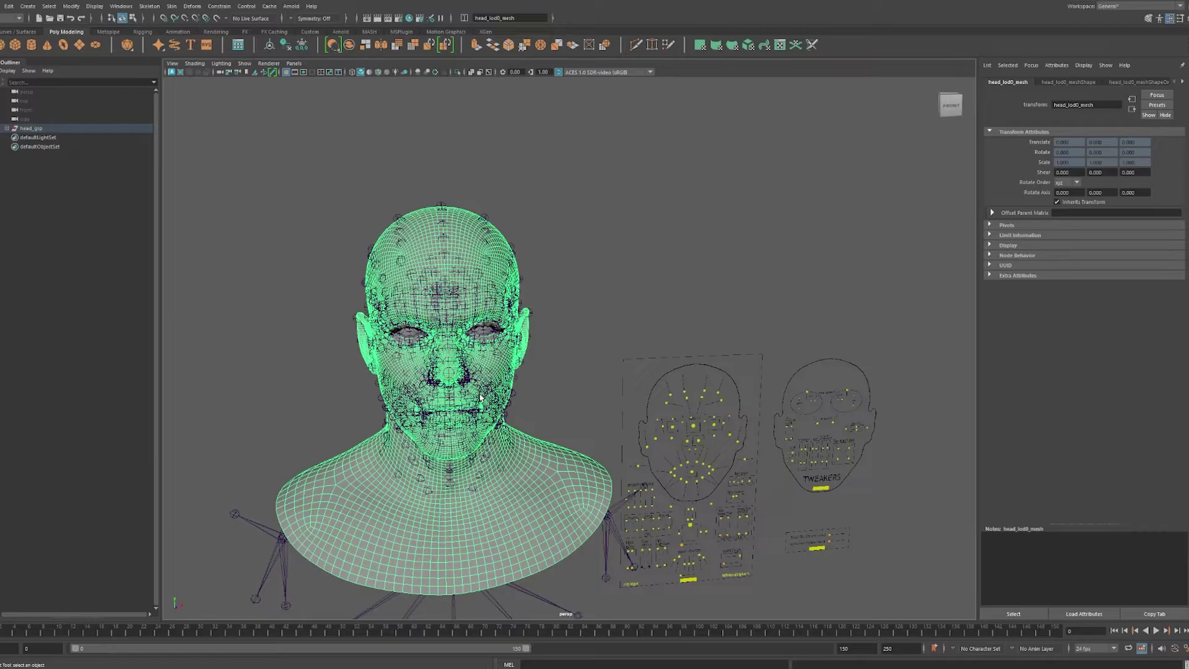
{"action": "scroll", "coordinate": [480, 397], "scroll_direction": "down", "scroll_amount": 2}
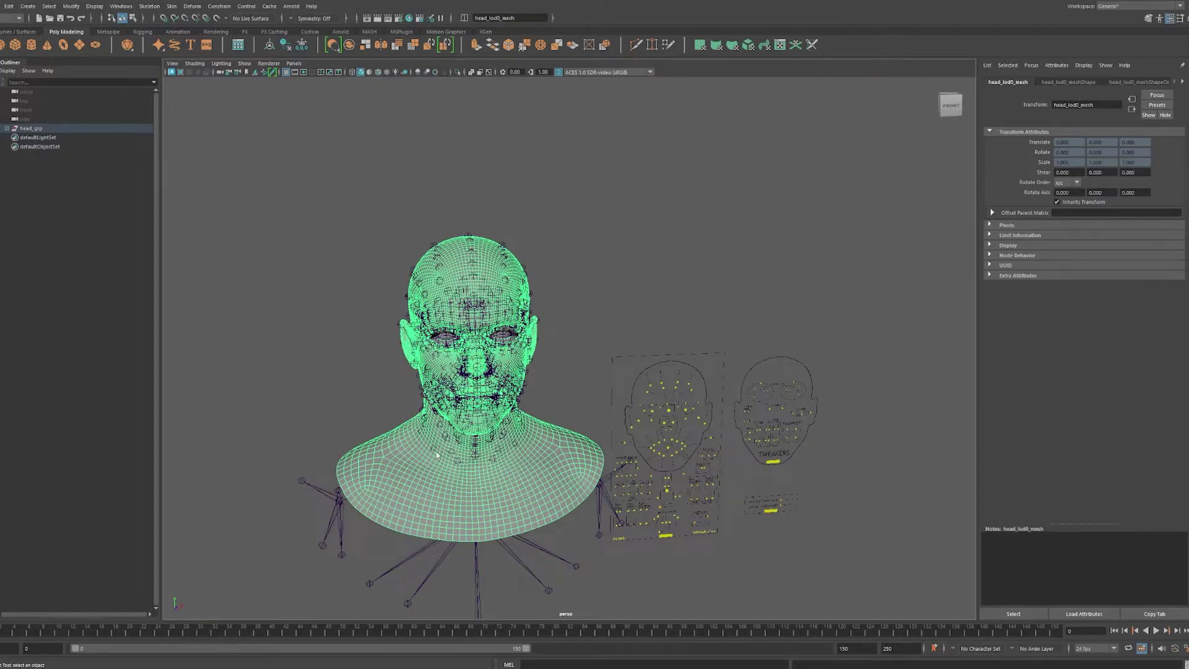
Orbit around head_lod0_mesh and inspect the face, ear and neck topology from a three-quarter angle.
{"action": "scroll", "coordinate": [437, 452], "scroll_direction": "down", "scroll_amount": 5}
{"action": "middle_click_drag", "start_coordinate": [525, 476], "coordinate": [615, 483], "text": "alt"}
{"action": "left_click_drag", "start_coordinate": [616, 483], "coordinate": [490, 359], "text": "alt"}
{"action": "scroll", "coordinate": [490, 361], "scroll_direction": "up", "scroll_amount": 5}
{"action": "middle_click_drag", "start_coordinate": [491, 360], "coordinate": [651, 387], "text": "alt"}
{"action": "scroll", "coordinate": [545, 376], "scroll_direction": "up", "scroll_amount": 4}
{"action": "scroll", "coordinate": [545, 375], "scroll_direction": "down", "scroll_amount": 4}
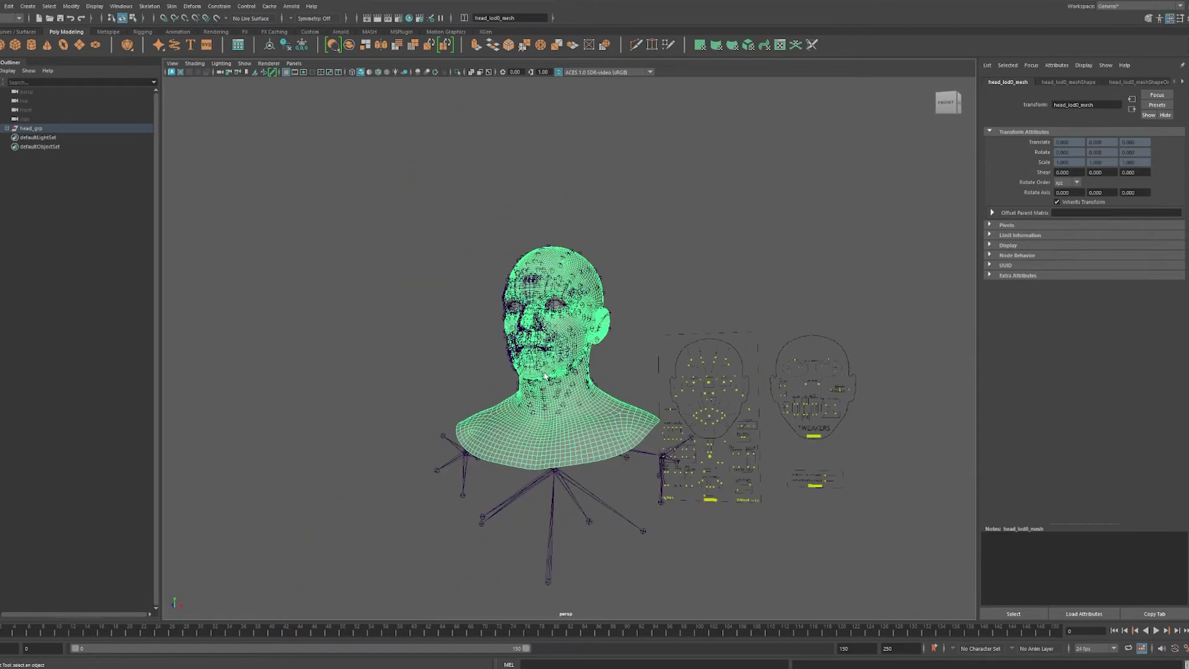
{"action": "scroll", "coordinate": [549, 332], "scroll_direction": "up", "scroll_amount": 1}
{"action": "middle_click_drag", "start_coordinate": [549, 332], "coordinate": [553, 396], "text": "alt"}
{"action": "scroll", "coordinate": [553, 396], "scroll_direction": "up", "scroll_amount": 3}
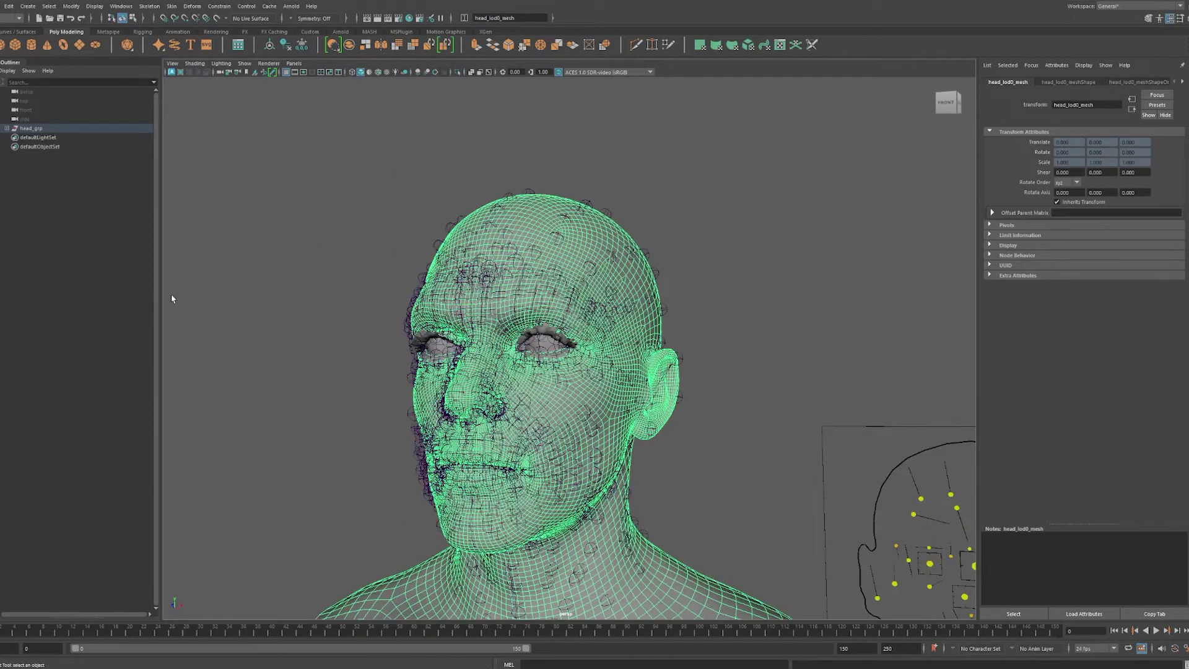
{"action": "scroll", "coordinate": [541, 350], "scroll_direction": "down", "scroll_amount": 2}
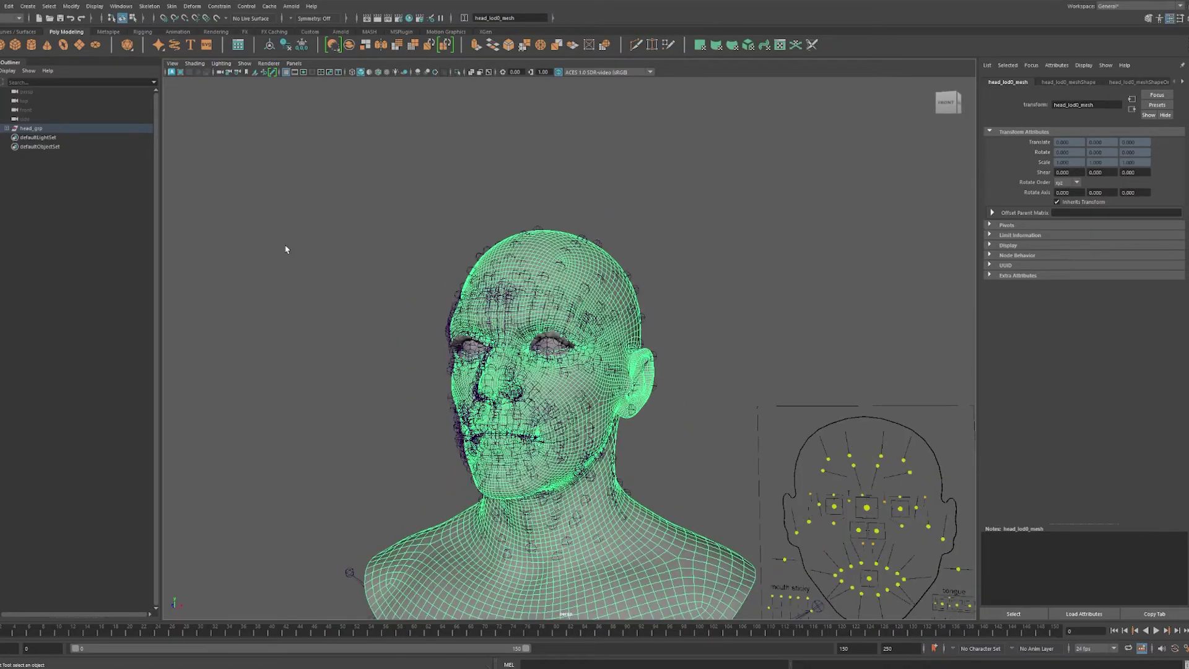
{"action": "scroll", "coordinate": [521, 331], "scroll_direction": "down", "scroll_amount": 3}
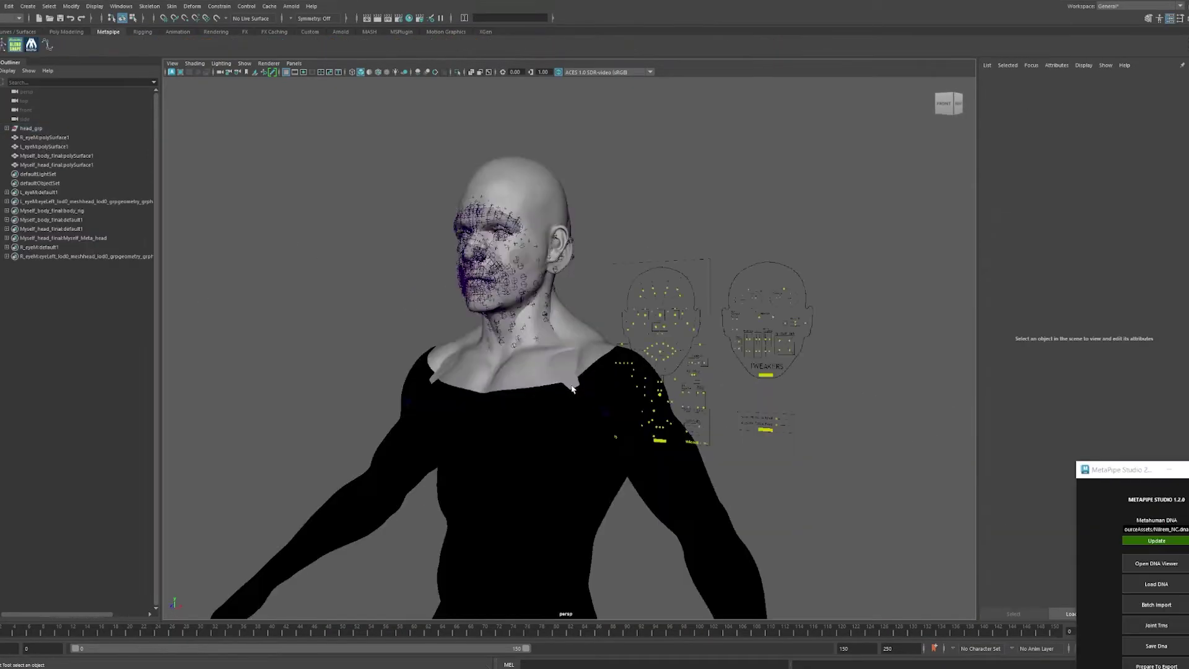
Assign a new Lambert material to the black Myself_body_final:polySurface1 body mesh.
{"action": "scroll", "coordinate": [470, 426], "scroll_direction": "down", "scroll_amount": 3}
{"action": "left_click_drag", "start_coordinate": [446, 427], "coordinate": [496, 423], "text": "alt"}
{"action": "scroll", "coordinate": [612, 407], "scroll_direction": "up", "scroll_amount": 4}
{"action": "left_click", "coordinate": [573, 387]}
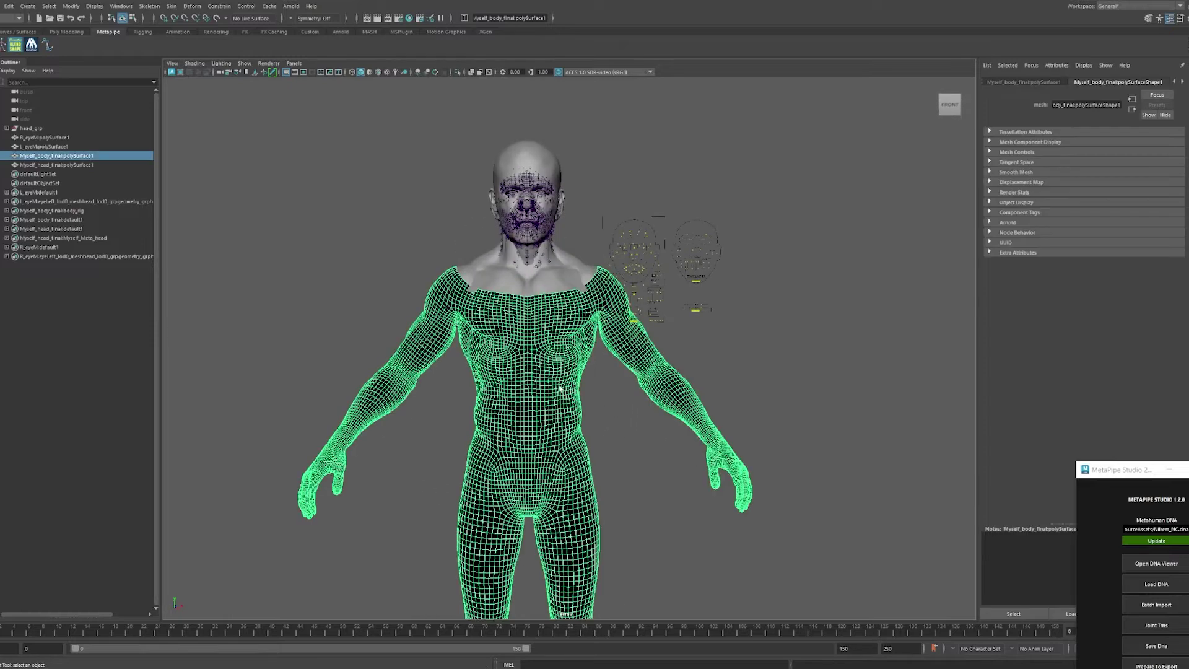
{"action": "right_click", "coordinate": [560, 389]}
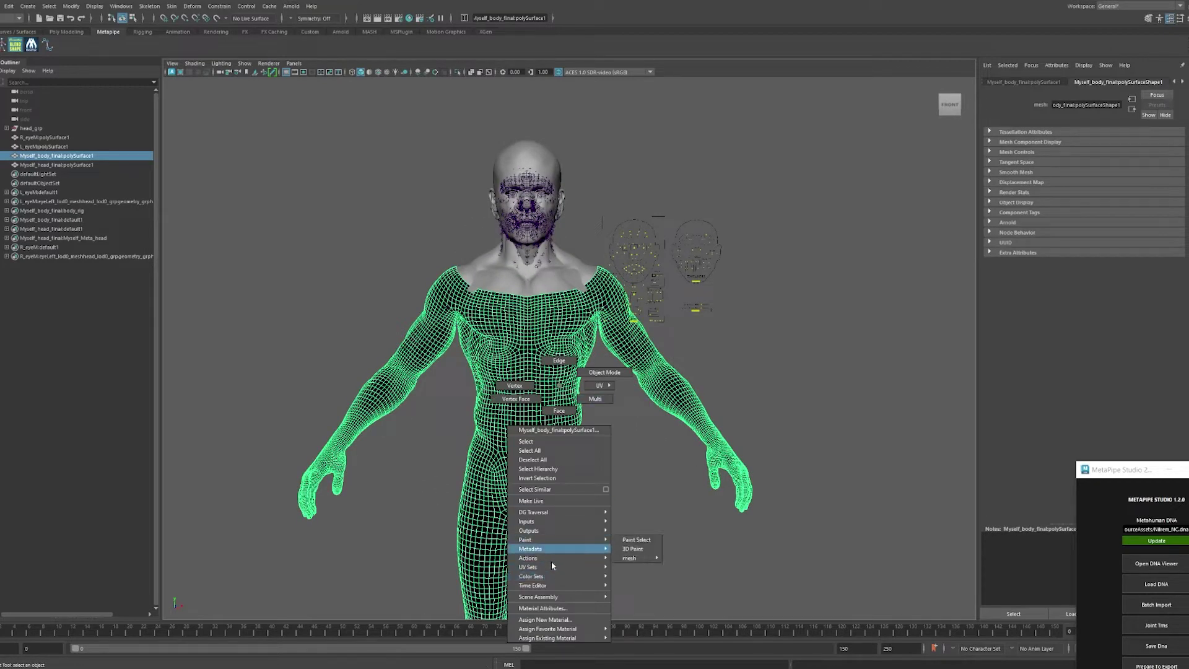
{"action": "left_click", "coordinate": [545, 619]}
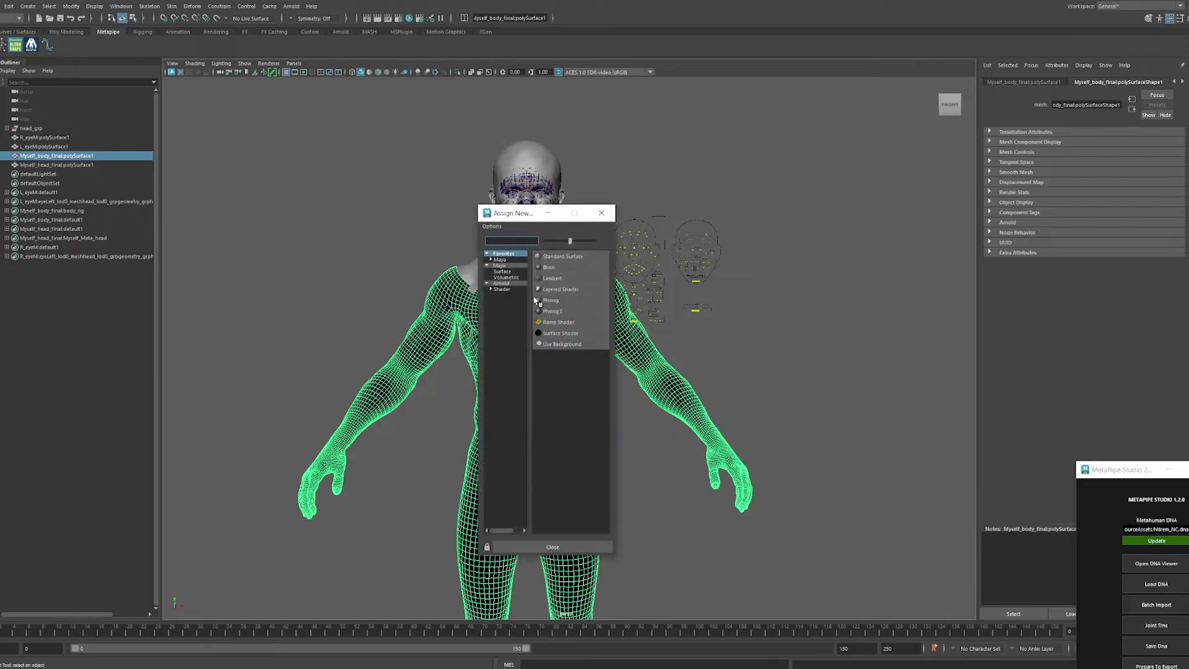
{"action": "left_click", "coordinate": [549, 278]}
{"action": "left_click", "coordinate": [634, 499]}
Select Myself_body_final:polySurface1 and examine the custom body and its shoulder area from several angles.
{"action": "scroll", "coordinate": [545, 331], "scroll_direction": "down", "scroll_amount": 3}
{"action": "left_click_drag", "start_coordinate": [545, 331], "coordinate": [552, 377], "text": "alt"}
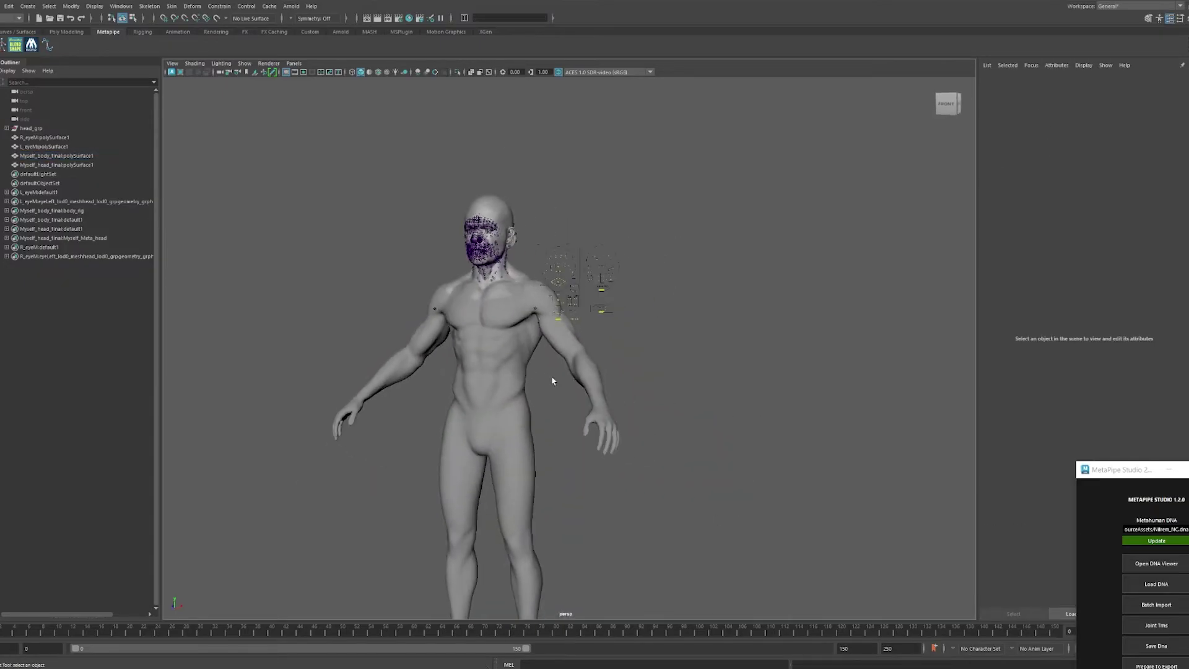
{"action": "scroll", "coordinate": [553, 381], "scroll_direction": "up", "scroll_amount": 3}
{"action": "left_click", "coordinate": [487, 334]}
{"action": "scroll", "coordinate": [485, 335], "scroll_direction": "down", "scroll_amount": 4}
{"action": "left_click_drag", "start_coordinate": [485, 336], "coordinate": [640, 281], "text": "alt"}
{"action": "scroll", "coordinate": [640, 282], "scroll_direction": "up", "scroll_amount": 4}
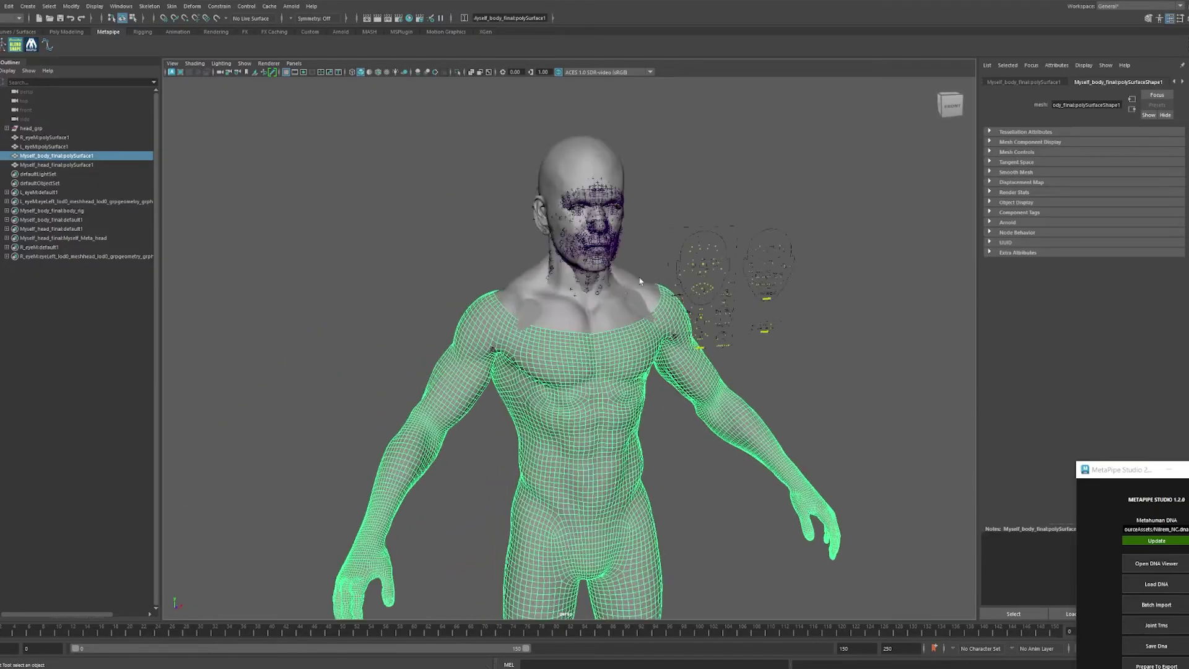
{"action": "scroll", "coordinate": [640, 281], "scroll_direction": "up", "scroll_amount": 5}
{"action": "middle_click_drag", "start_coordinate": [510, 284], "coordinate": [511, 378], "text": "alt"}
{"action": "left_click", "coordinate": [511, 377]}
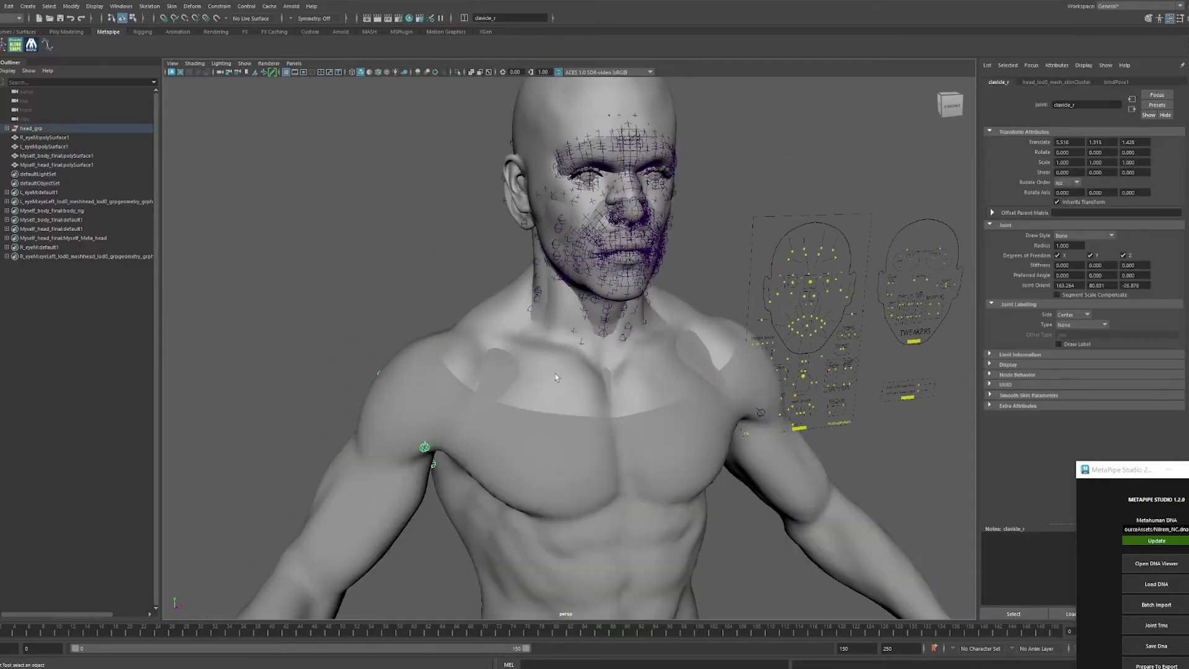
{"action": "left_click", "coordinate": [57, 157]}
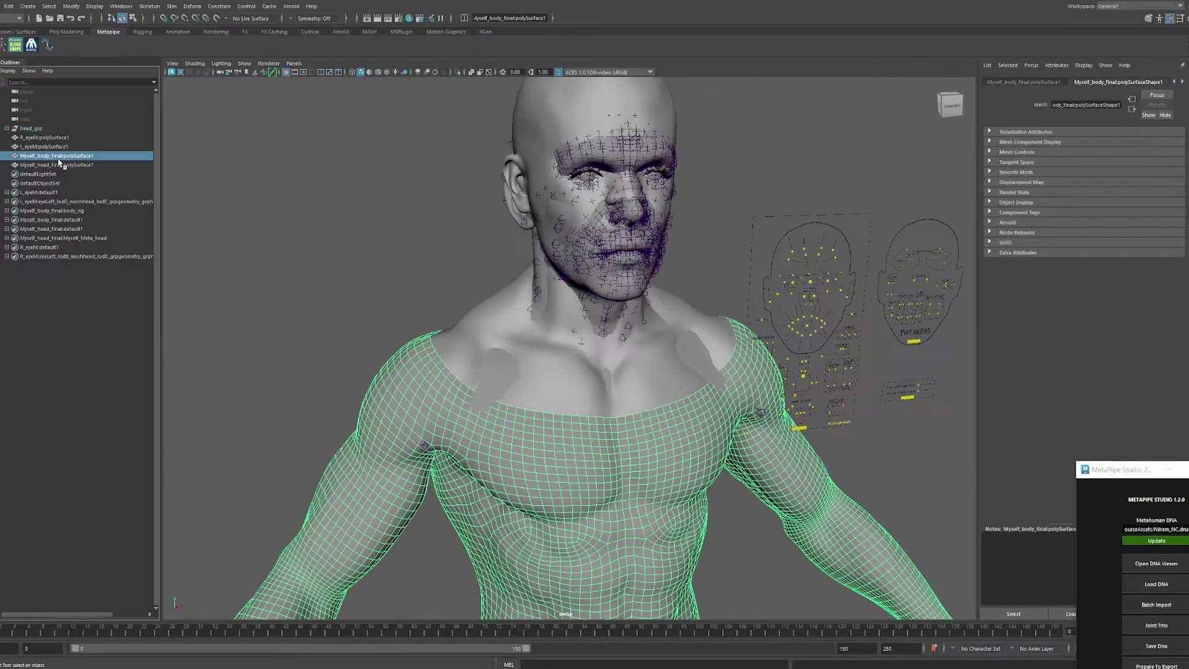
Select Myself_head_final:polySurface1 and inspect how the custom head, neck and chest mesh fits the body.
{"action": "left_click", "coordinate": [62, 165]}
{"action": "scroll", "coordinate": [458, 248], "scroll_direction": "down", "scroll_amount": 4}
{"action": "scroll", "coordinate": [367, 237], "scroll_direction": "up", "scroll_amount": 3}
{"action": "left_click_drag", "start_coordinate": [459, 248], "coordinate": [403, 238], "text": "alt"}
{"action": "scroll", "coordinate": [496, 267], "scroll_direction": "down", "scroll_amount": 4}
{"action": "scroll", "coordinate": [587, 297], "scroll_direction": "up", "scroll_amount": 6}
{"action": "left_click_drag", "start_coordinate": [588, 297], "coordinate": [600, 297], "text": "alt"}
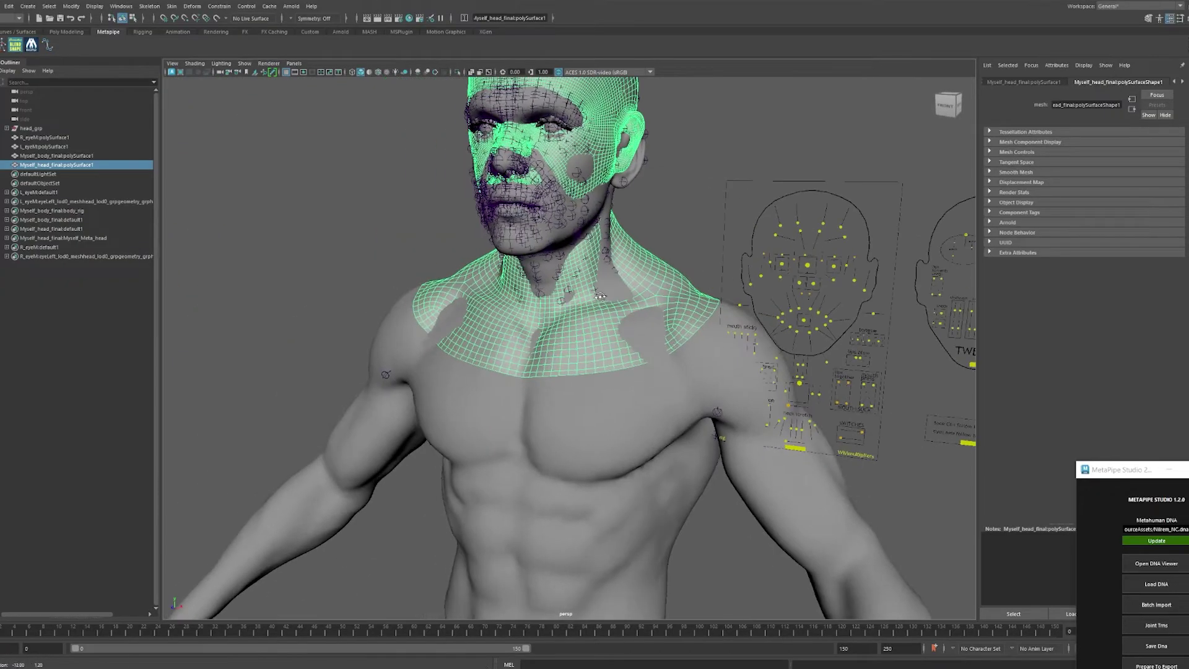
Select head_lod0_mesh and check where it overlaps the custom head mesh on the face, neck and shoulders.
{"action": "left_click", "coordinate": [638, 329]}
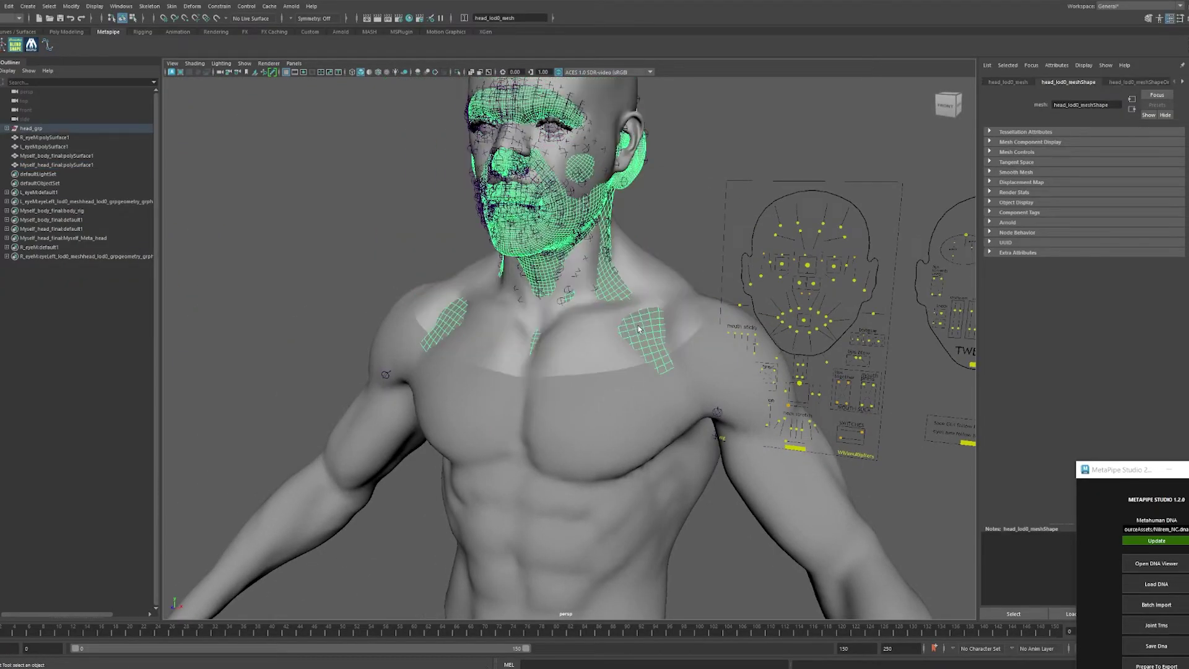
{"action": "scroll", "coordinate": [582, 205], "scroll_direction": "down", "scroll_amount": 5}
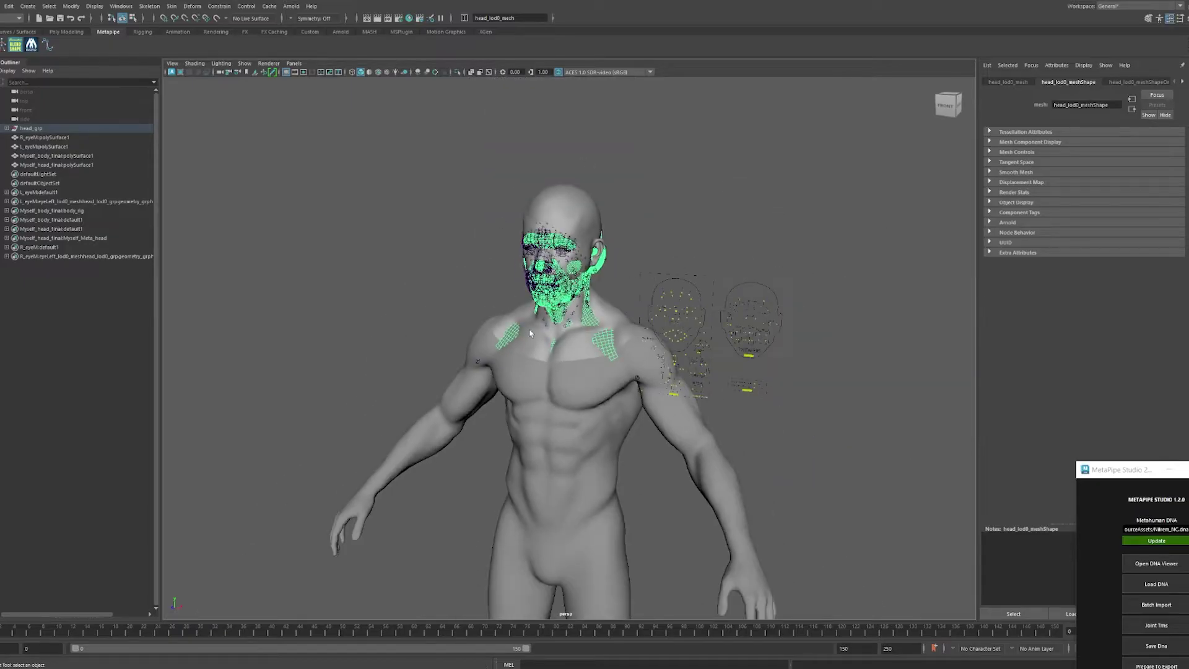
{"action": "scroll", "coordinate": [502, 328], "scroll_direction": "down", "scroll_amount": 5}
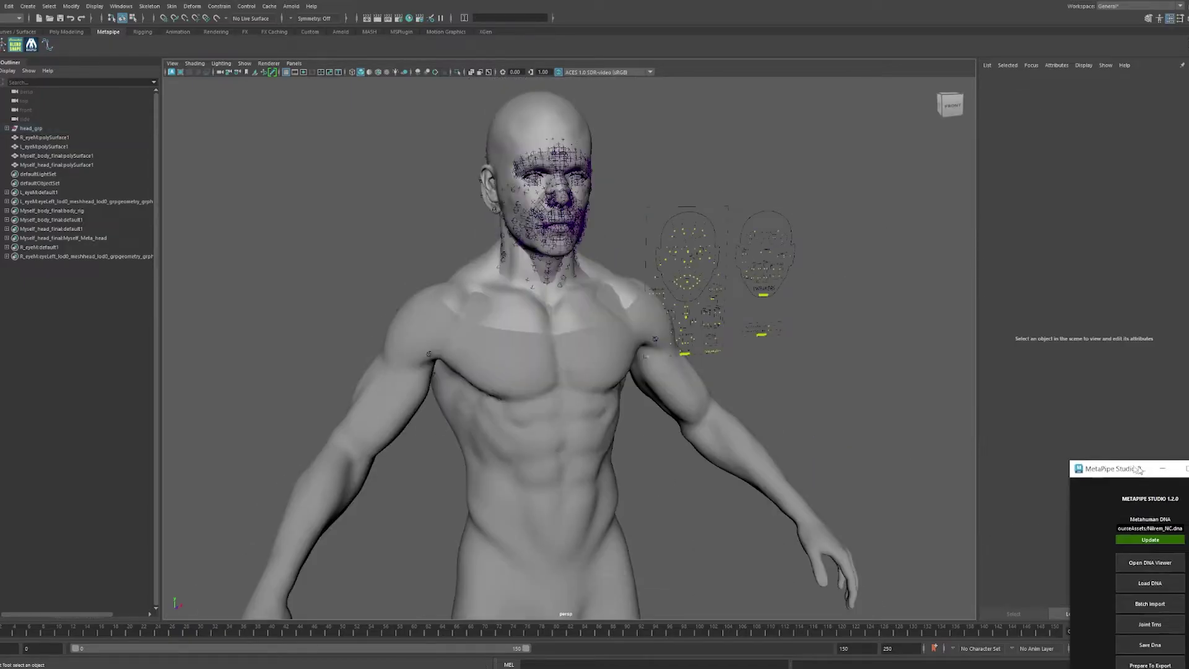
Move the MetaPipe Studio window next to the character and select the Myself_head_final:polySurface1 mesh.
{"action": "left_click_drag", "start_coordinate": [1115, 470], "coordinate": [884, 215]}
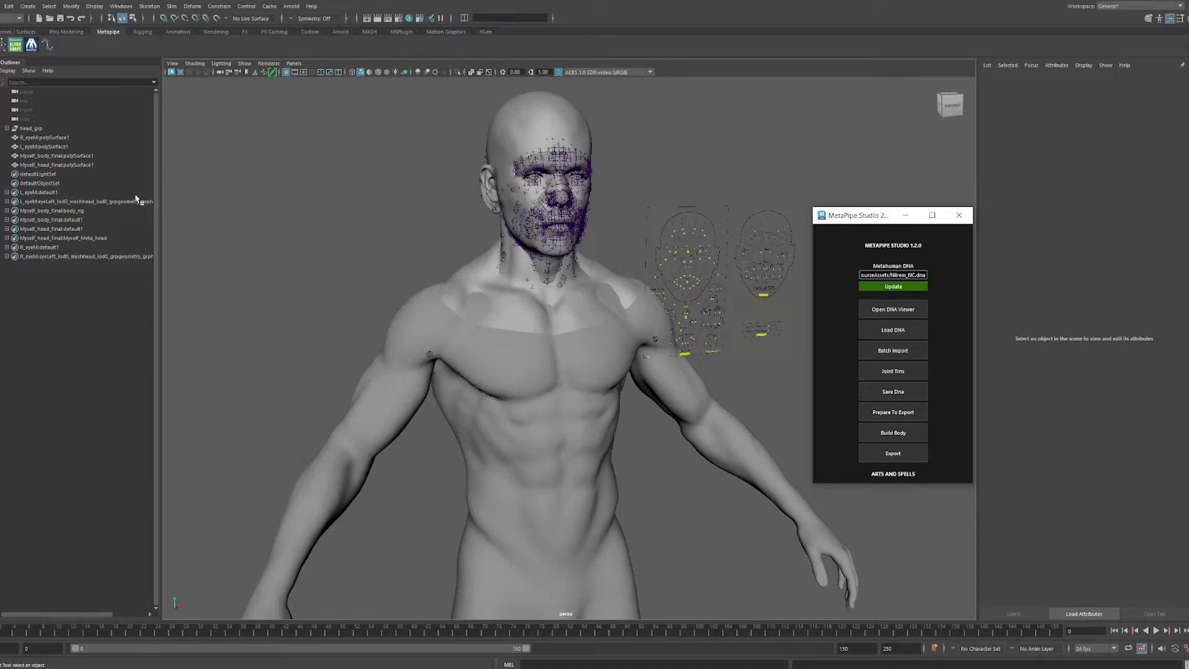
{"action": "left_click", "coordinate": [74, 166]}
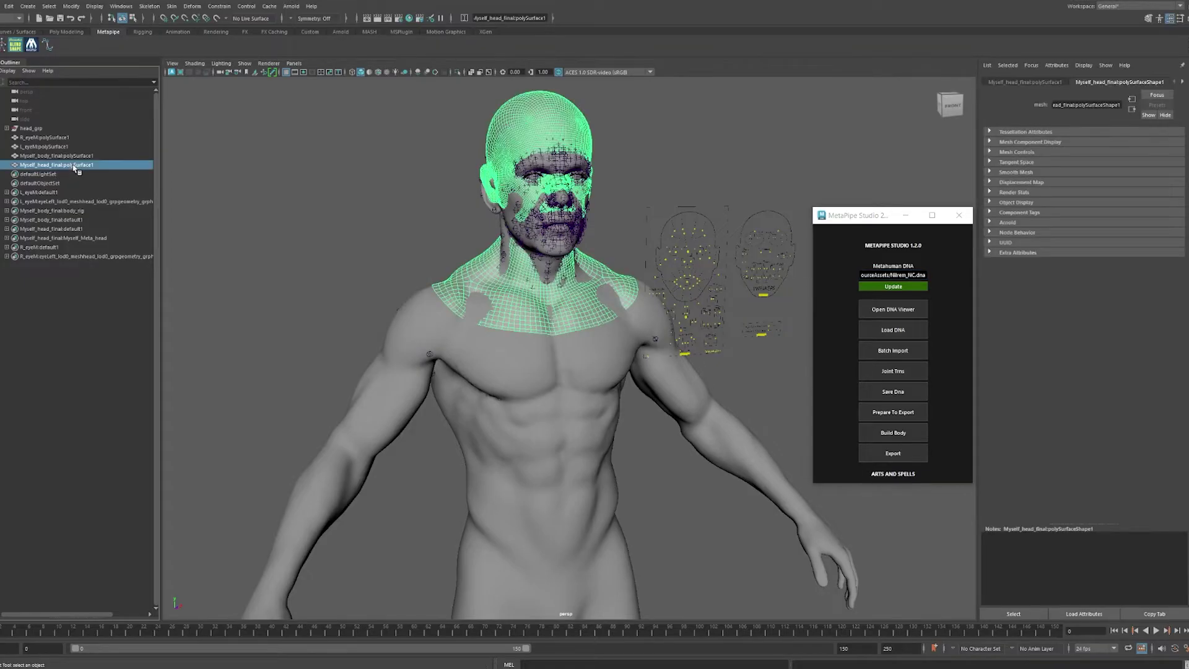
Add L_eyeM:polySurface1, R_eyeM:polySurface1 and Myself_body_final:polySurface1 to the head selection and run the joint transfer on them.
{"action": "left_click", "coordinate": [26, 149], "text": "ctrl"}
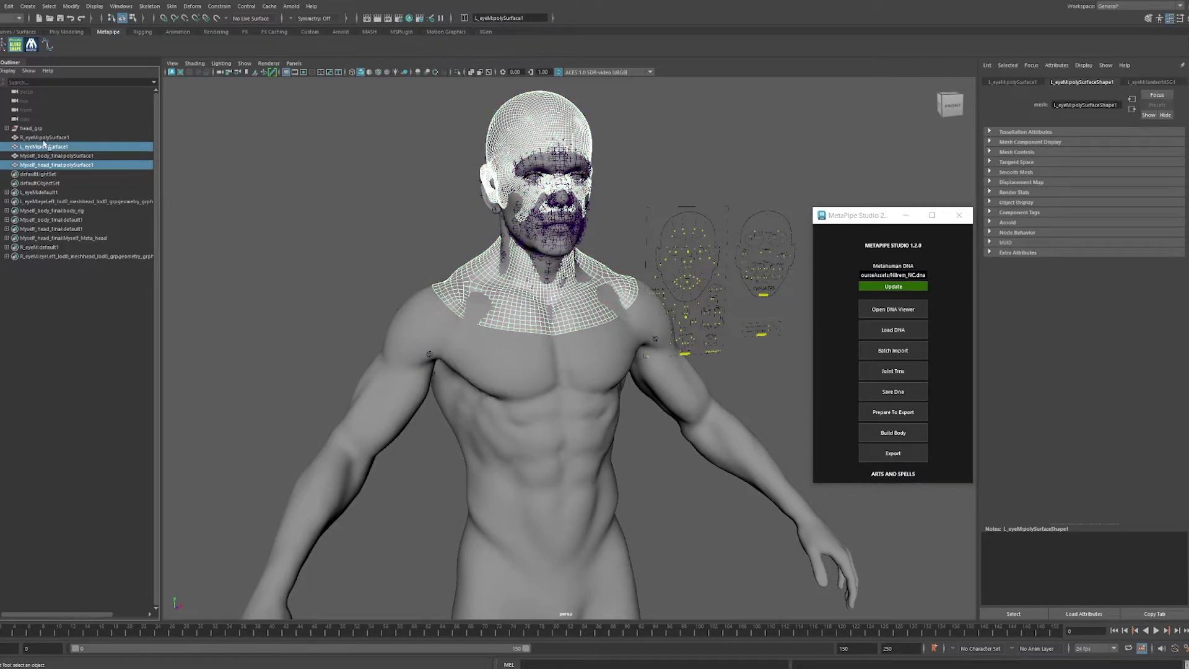
{"action": "left_click", "coordinate": [55, 137], "text": "ctrl"}
{"action": "left_click", "coordinate": [81, 157], "text": "ctrl"}
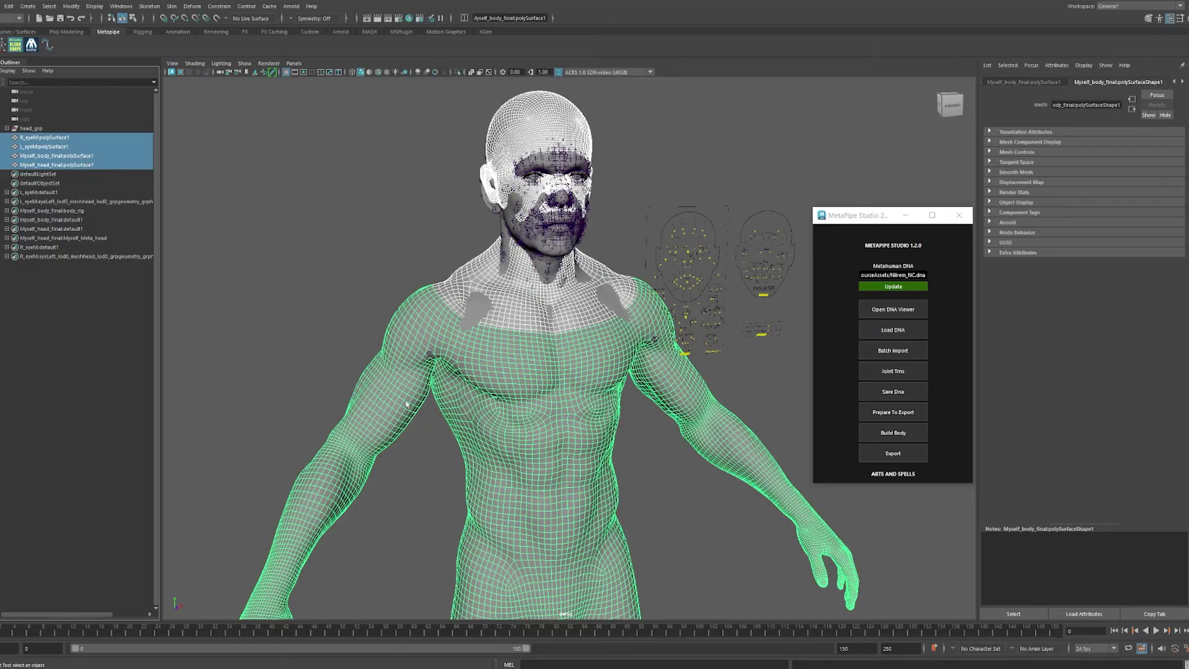
{"action": "left_click", "coordinate": [895, 372]}
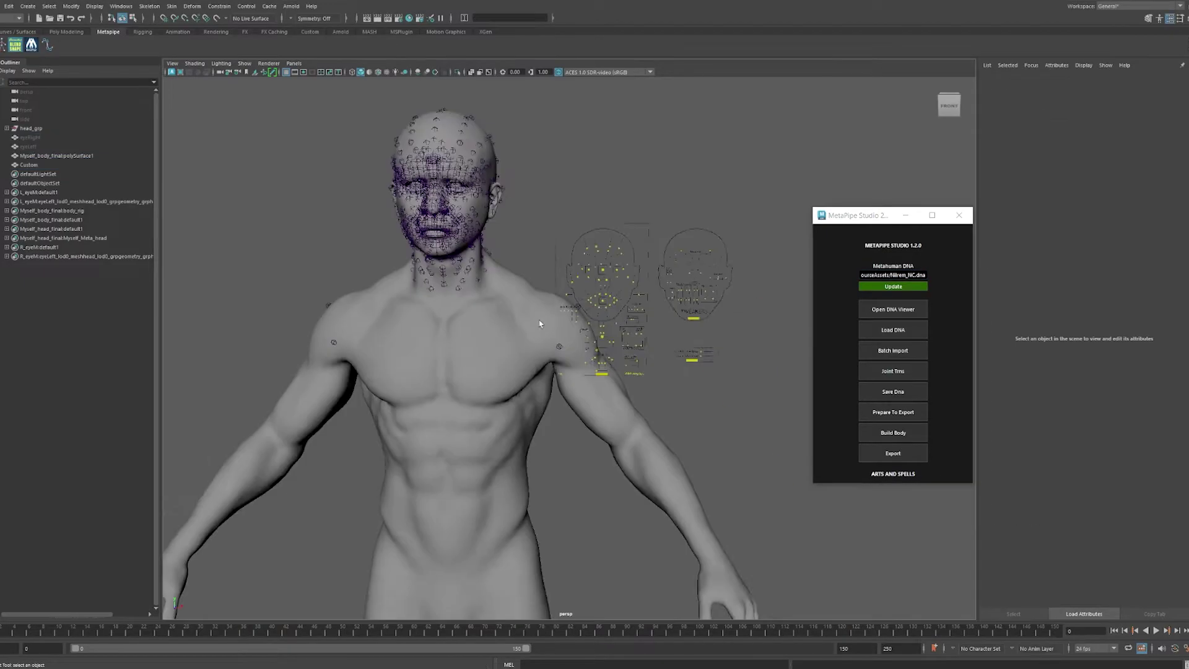
Examine how the face, neck and shoulder joints fit the custom head and body from several angles and distances.
{"action": "scroll", "coordinate": [493, 244], "scroll_direction": "up", "scroll_amount": 1}
{"action": "scroll", "coordinate": [493, 247], "scroll_direction": "down", "scroll_amount": 1}
{"action": "scroll", "coordinate": [493, 247], "scroll_direction": "down", "scroll_amount": 6}
{"action": "mouse_move", "coordinate": [493, 297]}
{"action": "left_mouse_down", "text": "alt"}
{"action": "mouse_move", "coordinate": [531, 305]}
{"action": "mouse_move", "coordinate": [492, 288]}
{"action": "left_mouse_up", "text": "alt"}
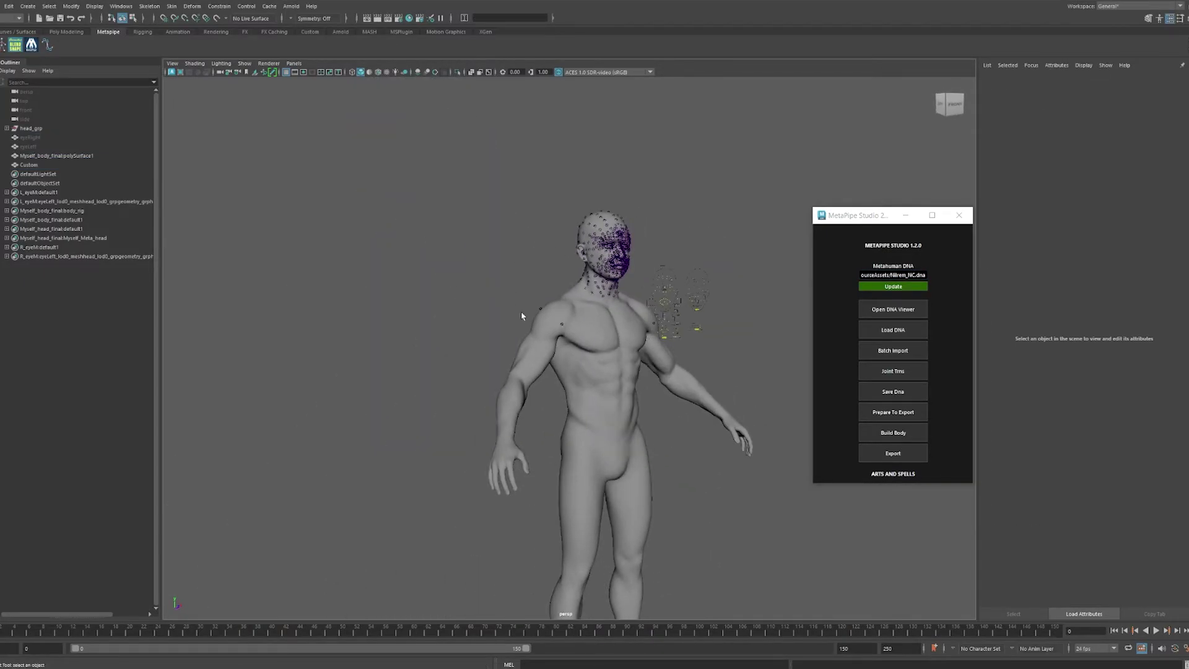
{"action": "scroll", "coordinate": [626, 345], "scroll_direction": "up", "scroll_amount": 2}
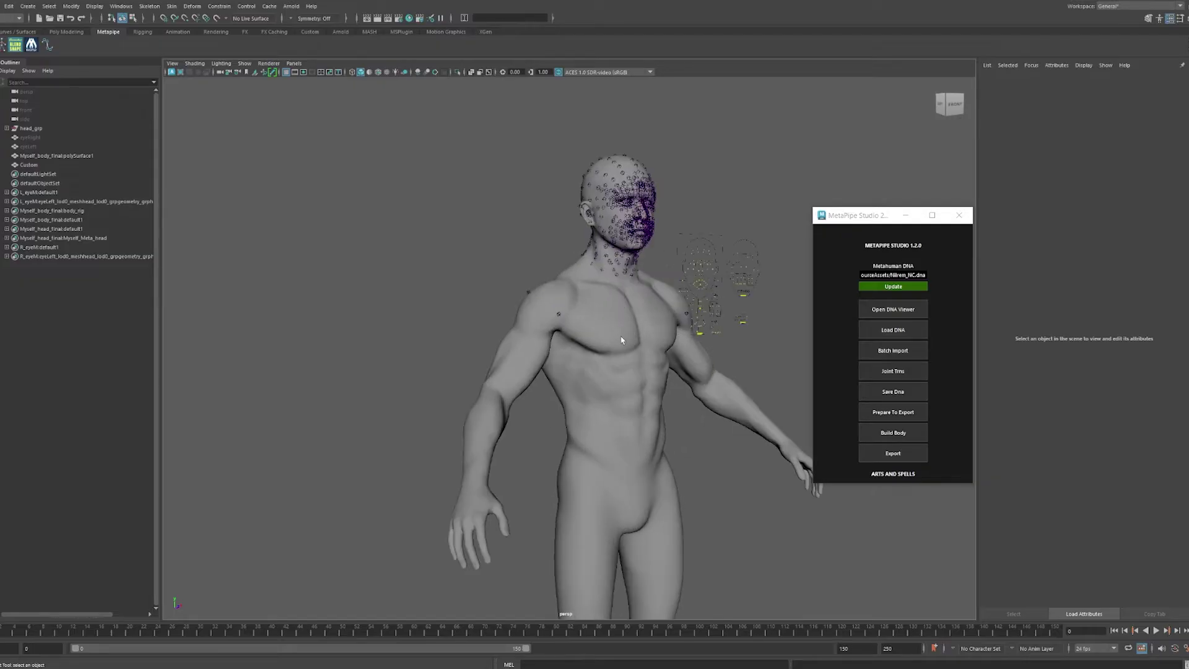
{"action": "middle_click_drag", "start_coordinate": [621, 340], "coordinate": [549, 326], "text": "alt"}
{"action": "scroll", "coordinate": [552, 326], "scroll_direction": "up", "scroll_amount": 2}
{"action": "scroll", "coordinate": [556, 327], "scroll_direction": "down", "scroll_amount": 4}
{"action": "left_click_drag", "start_coordinate": [555, 327], "coordinate": [494, 278], "text": "alt"}
{"action": "scroll", "coordinate": [520, 322], "scroll_direction": "up", "scroll_amount": 5}
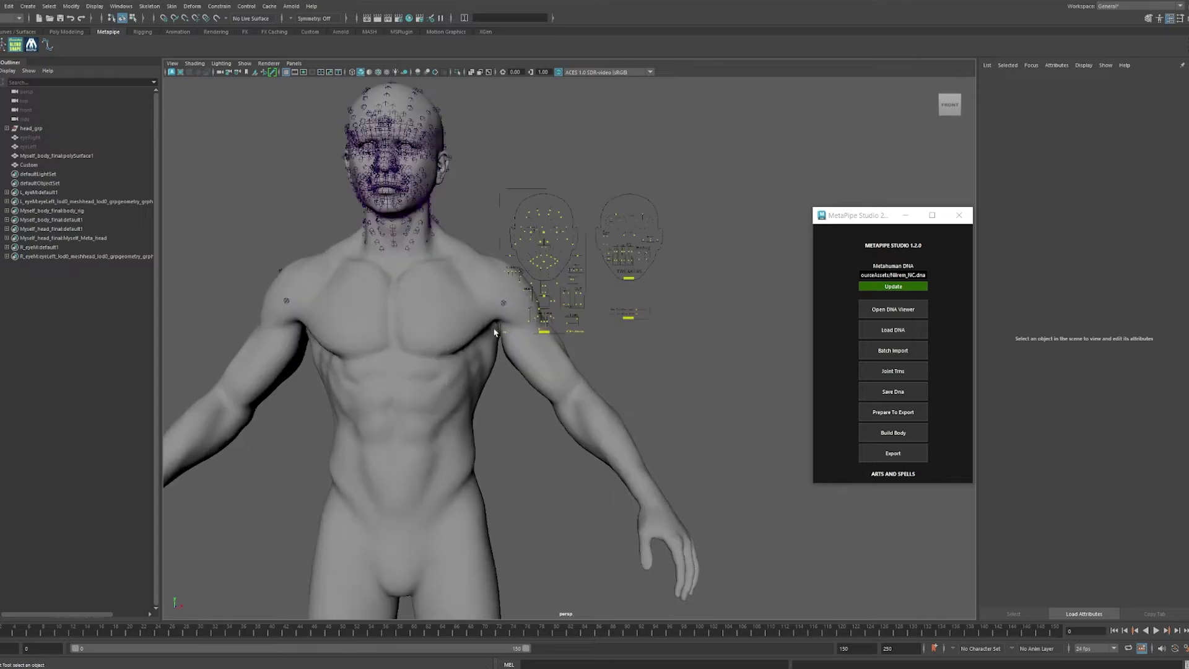
{"action": "middle_click_drag", "start_coordinate": [496, 329], "coordinate": [576, 233], "text": "alt"}
{"action": "scroll", "coordinate": [576, 234], "scroll_direction": "down", "scroll_amount": 7}
{"action": "left_click_drag", "start_coordinate": [563, 282], "coordinate": [634, 387], "text": "alt"}
{"action": "scroll", "coordinate": [633, 388], "scroll_direction": "up", "scroll_amount": 2}
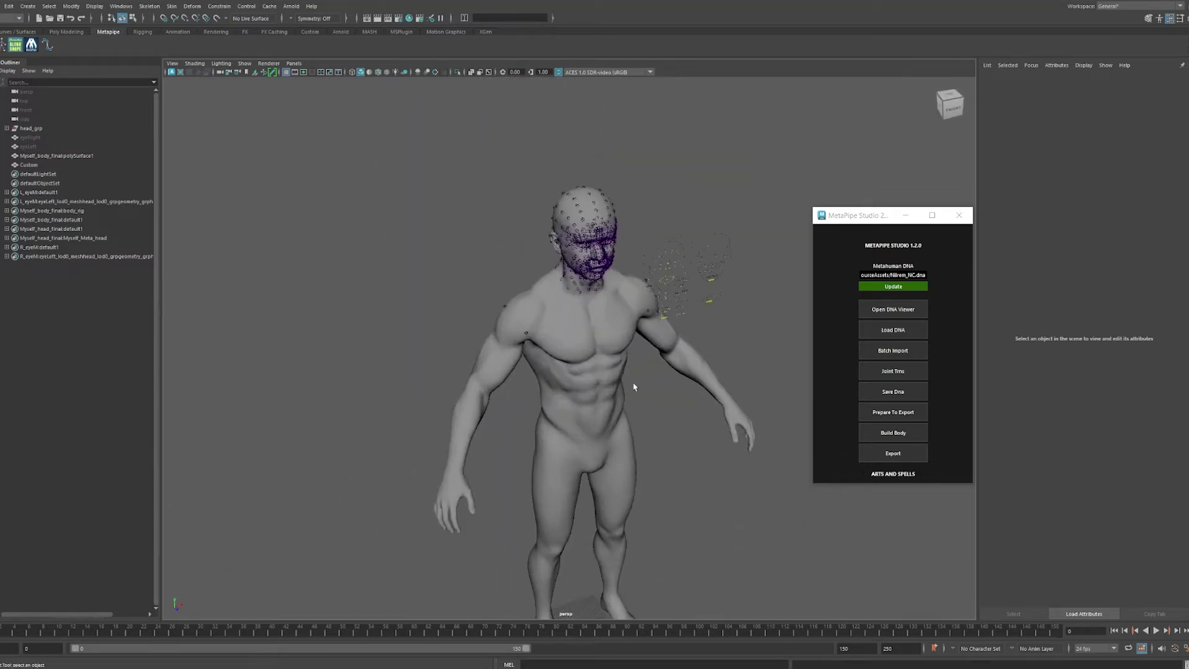
{"action": "scroll", "coordinate": [615, 283], "scroll_direction": "up", "scroll_amount": 2}
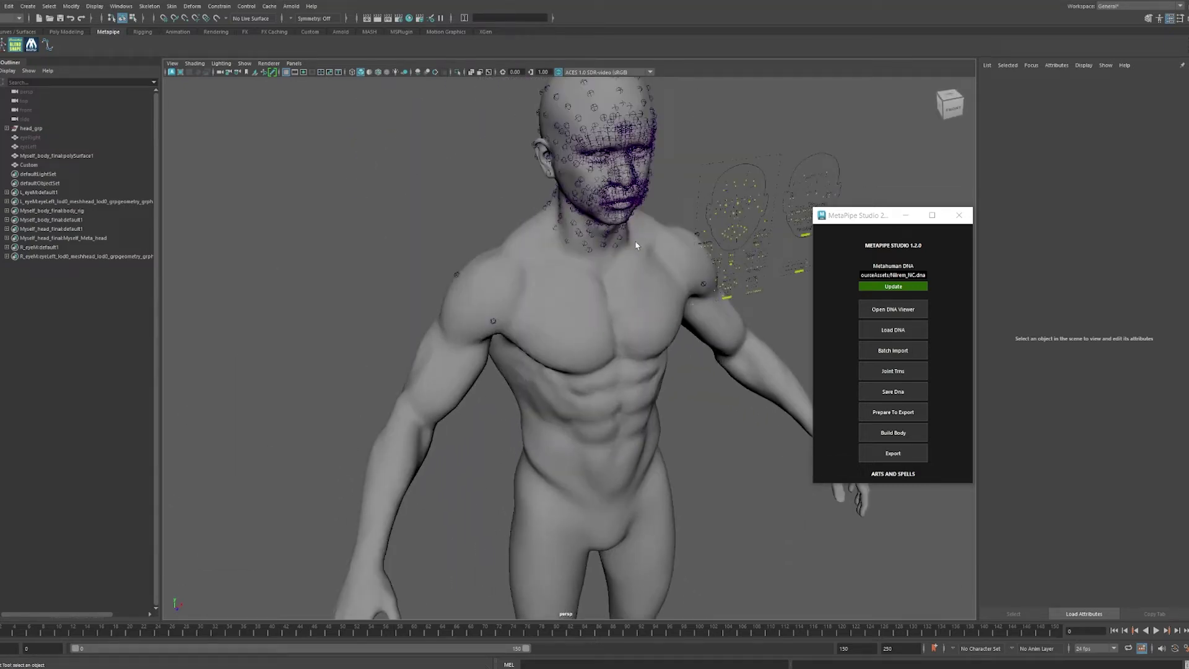
{"action": "left_click_drag", "start_coordinate": [636, 245], "coordinate": [564, 262], "text": "alt"}
{"action": "middle_click_drag", "start_coordinate": [564, 261], "coordinate": [618, 411], "text": "alt"}
{"action": "scroll", "coordinate": [618, 411], "scroll_direction": "up", "scroll_amount": 2}
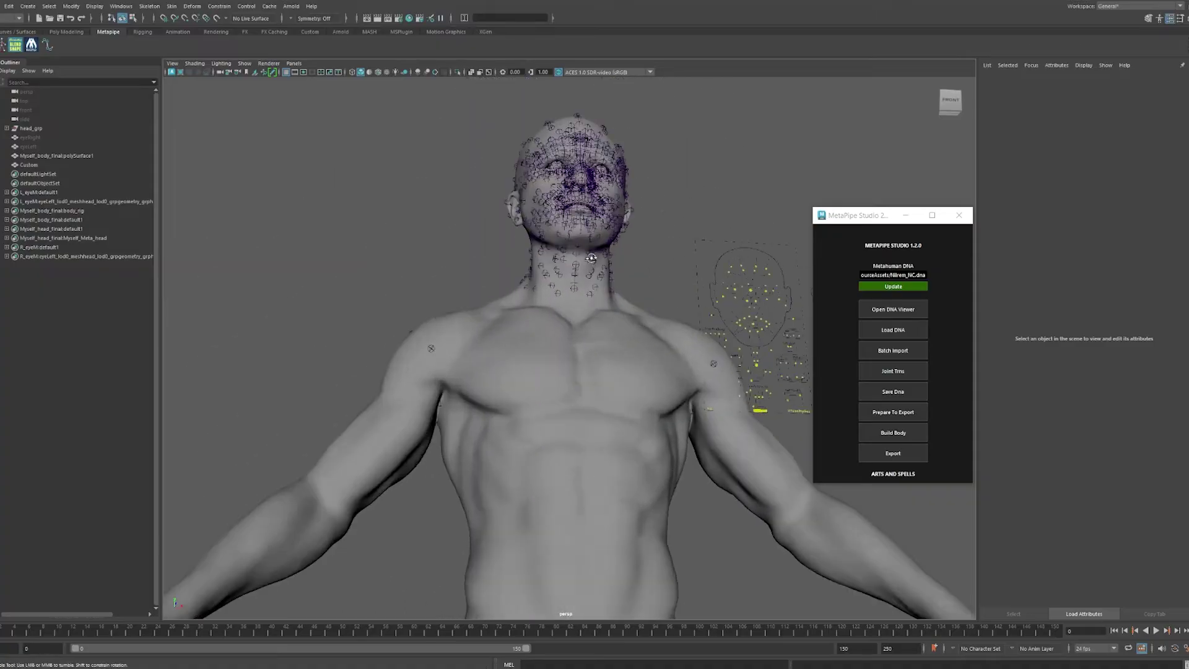
{"action": "left_click_drag", "start_coordinate": [619, 411], "coordinate": [570, 441], "text": "alt"}
{"action": "scroll", "coordinate": [503, 346], "scroll_direction": "up", "scroll_amount": 3}
{"action": "scroll", "coordinate": [499, 341], "scroll_direction": "down", "scroll_amount": 4}
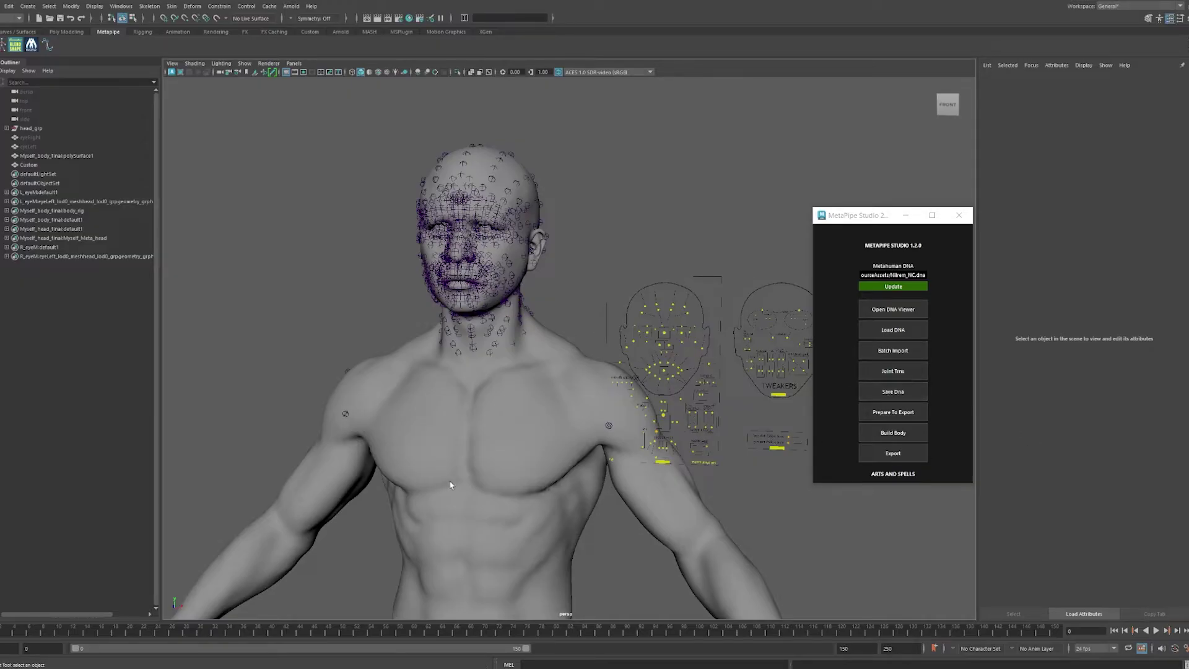
Save the custom head to the MetaHuman DNA and inspect the rebuilt head rig from the front.
{"action": "left_click", "coordinate": [894, 390]}
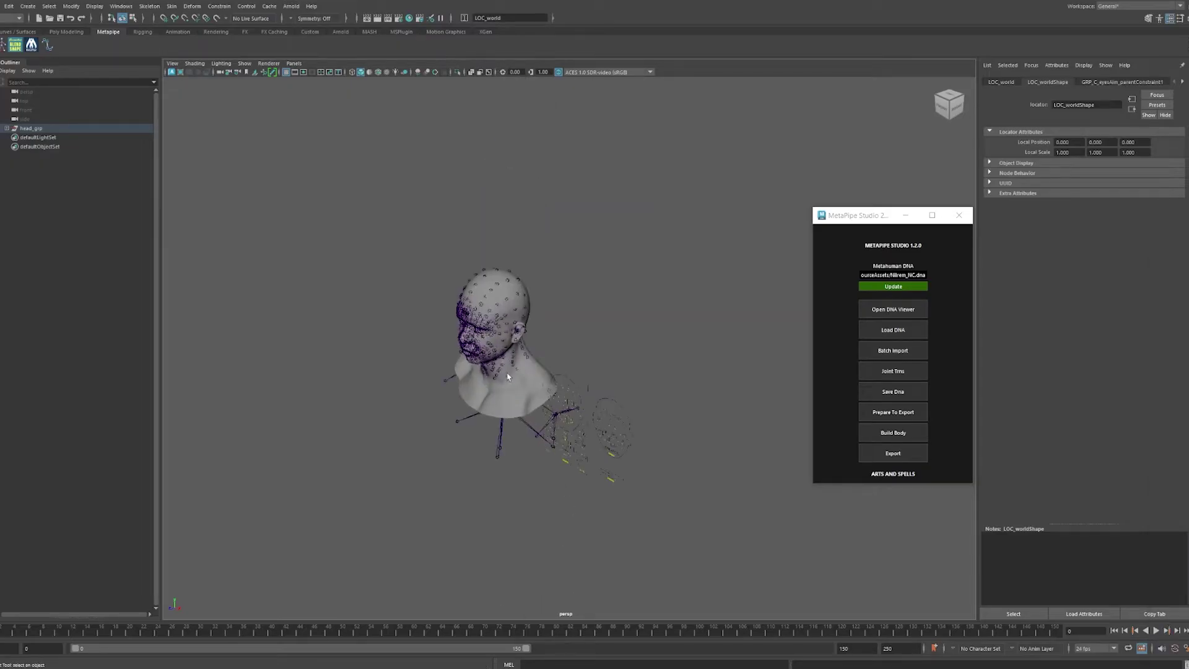
{"action": "scroll", "coordinate": [507, 376], "scroll_direction": "down", "scroll_amount": 5}
{"action": "left_click_drag", "start_coordinate": [467, 504], "coordinate": [521, 484], "text": "alt"}
{"action": "scroll", "coordinate": [654, 346], "scroll_direction": "up", "scroll_amount": 3}
{"action": "middle_click_drag", "start_coordinate": [681, 442], "coordinate": [539, 413], "text": "alt"}
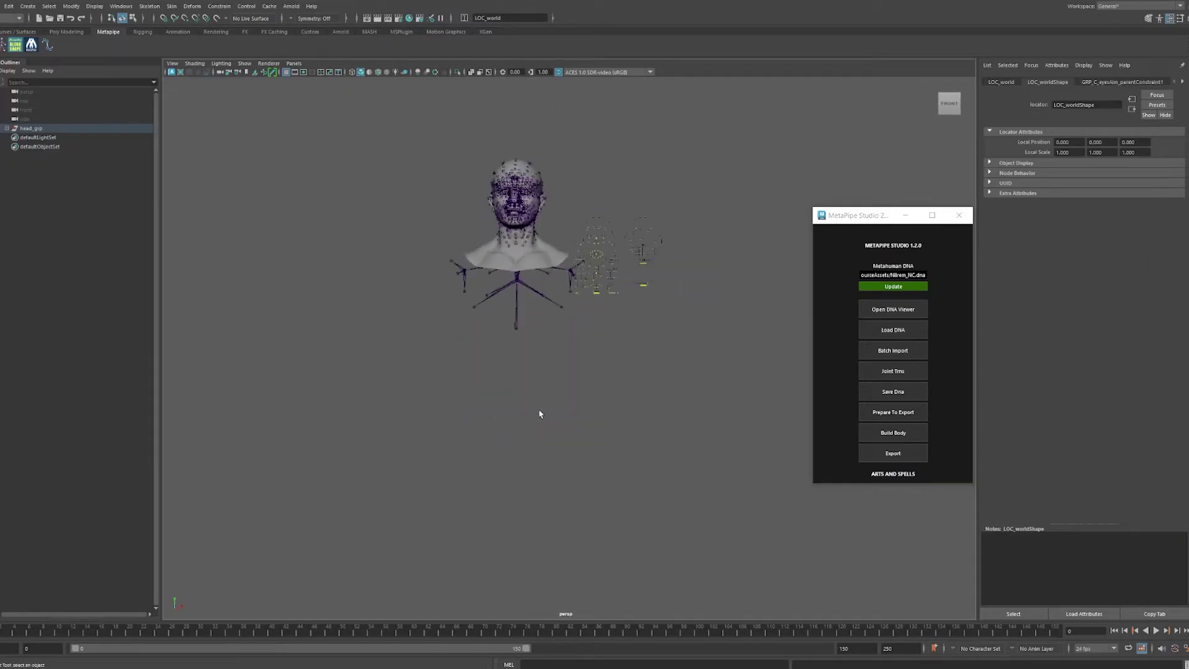
{"action": "scroll", "coordinate": [540, 413], "scroll_direction": "down", "scroll_amount": 3}
{"action": "scroll", "coordinate": [555, 579], "scroll_direction": "up", "scroll_amount": 2}
{"action": "scroll", "coordinate": [536, 556], "scroll_direction": "down", "scroll_amount": 3}
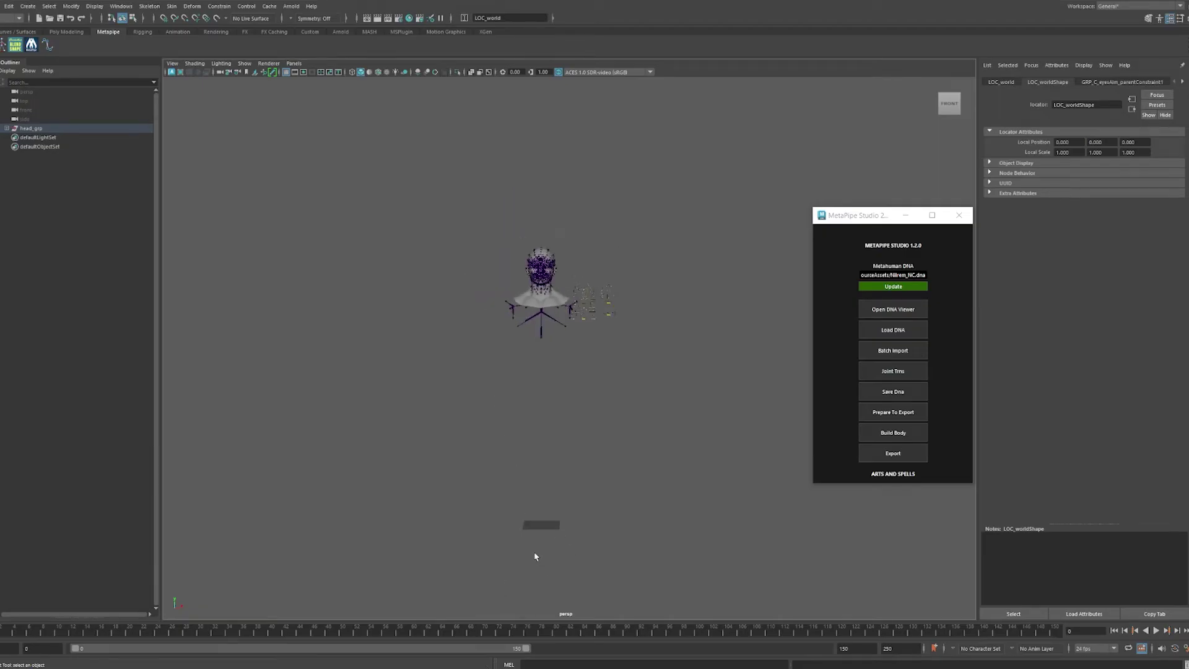
{"action": "scroll", "coordinate": [546, 550], "scroll_direction": "up", "scroll_amount": 2}
{"action": "middle_click_drag", "start_coordinate": [555, 354], "coordinate": [556, 451], "text": "alt"}
{"action": "scroll", "coordinate": [534, 358], "scroll_direction": "up", "scroll_amount": 10}
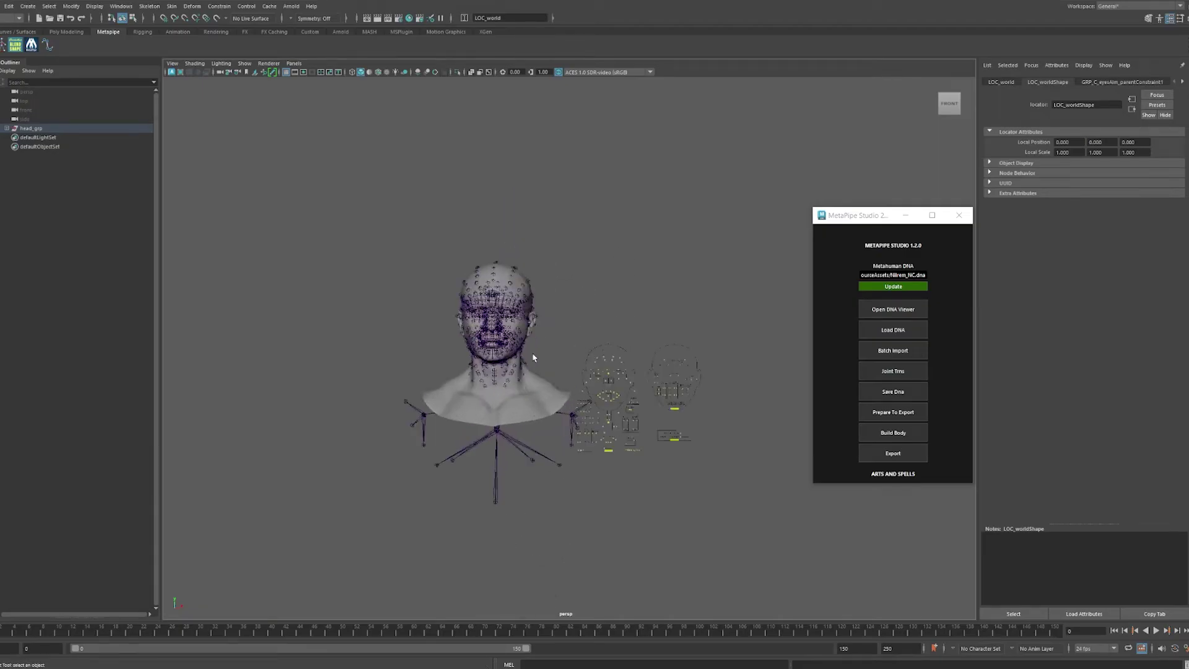
{"action": "middle_click_drag", "start_coordinate": [487, 387], "coordinate": [566, 344], "text": "alt"}
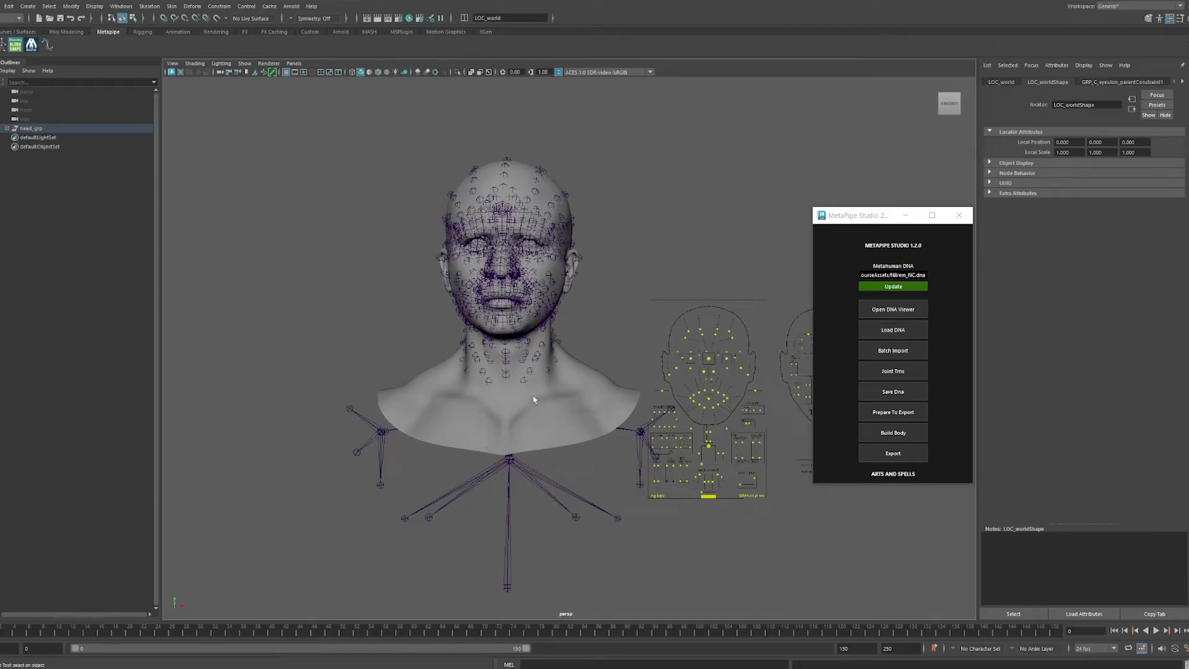
Prepare the head rig for export and import the custom body file Myself_body_final.obj.
{"action": "left_click", "coordinate": [900, 415]}
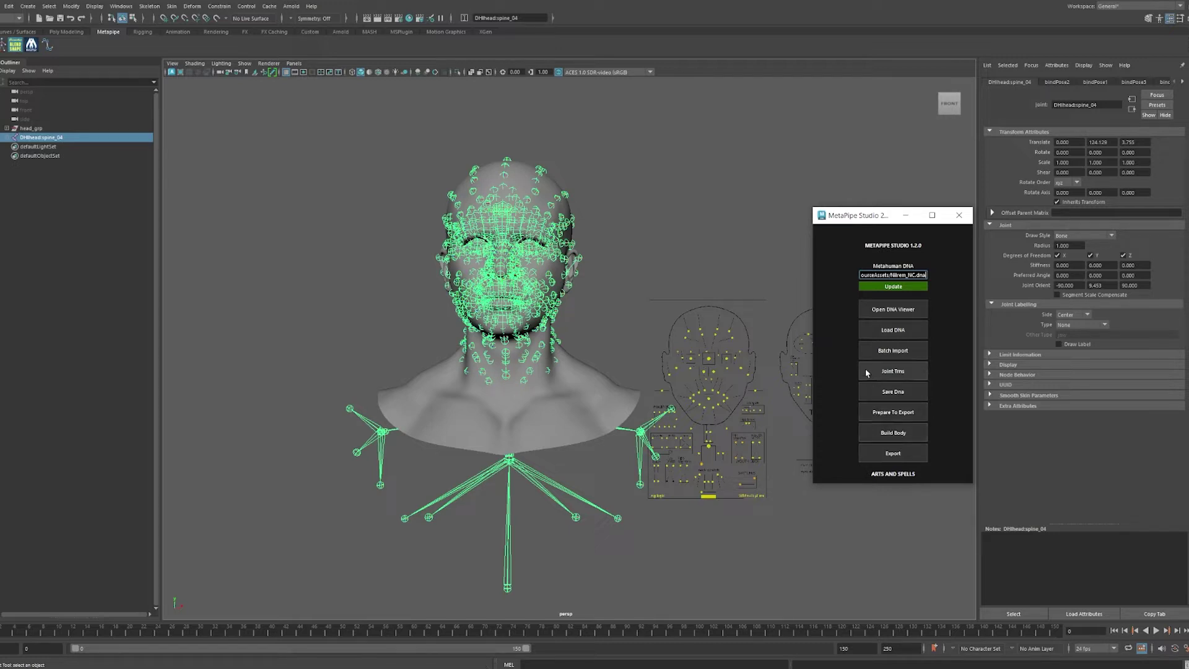
{"action": "left_click", "coordinate": [884, 349]}
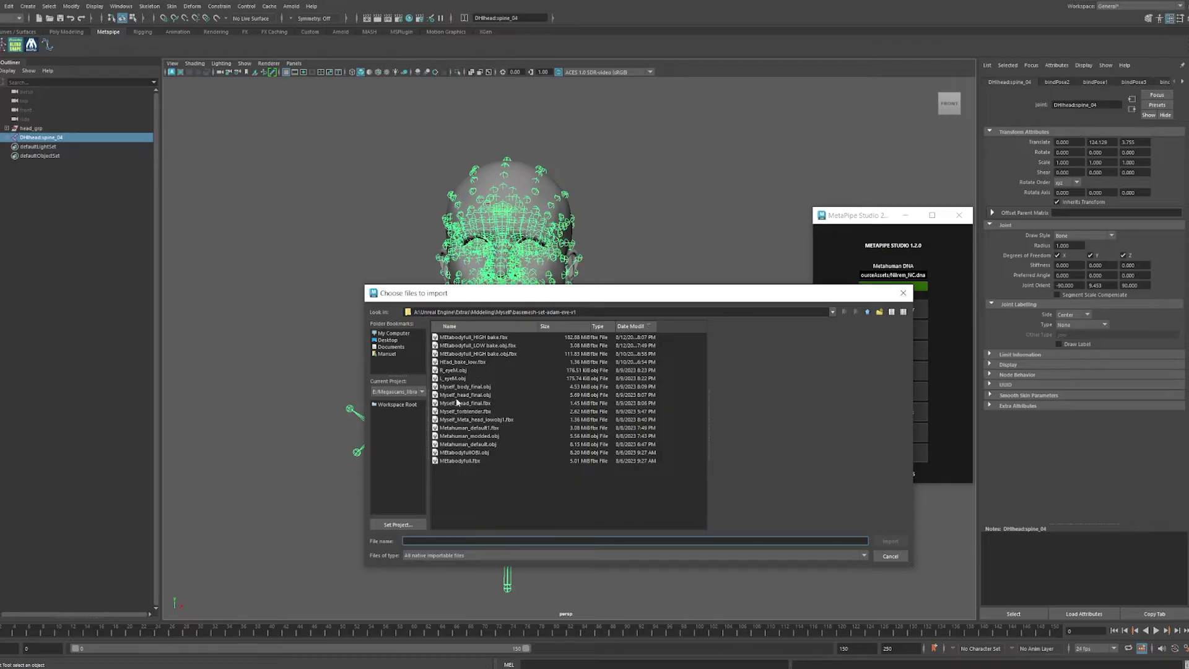
{"action": "left_click", "coordinate": [452, 388]}
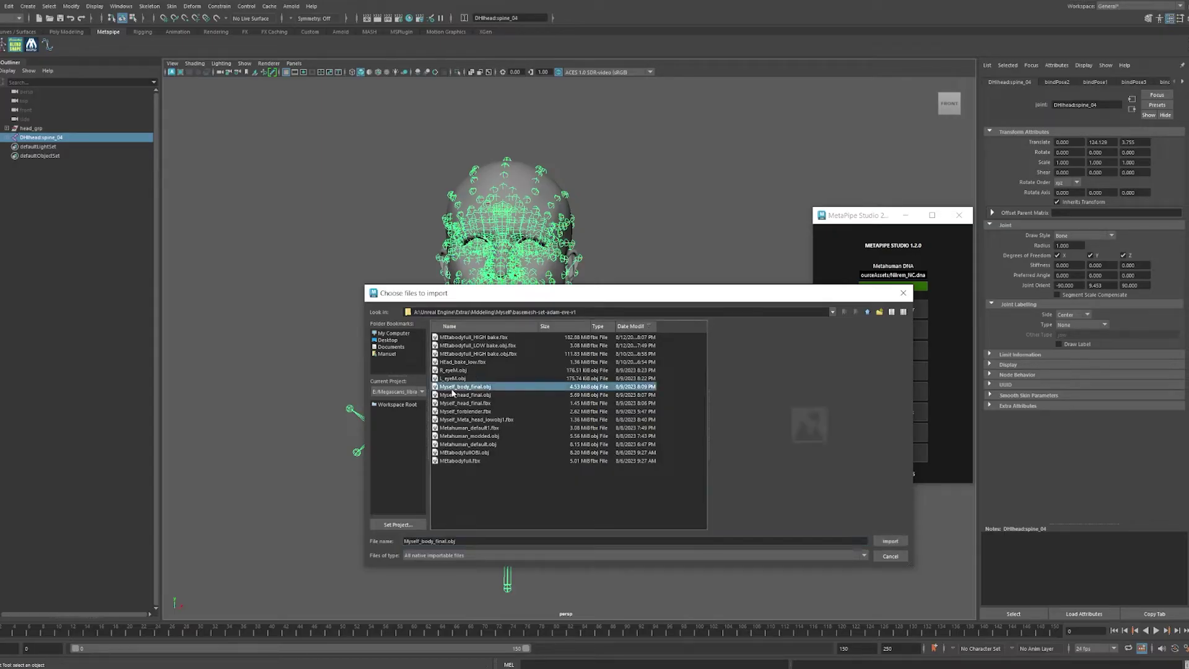
{"action": "left_click", "coordinate": [890, 541]}
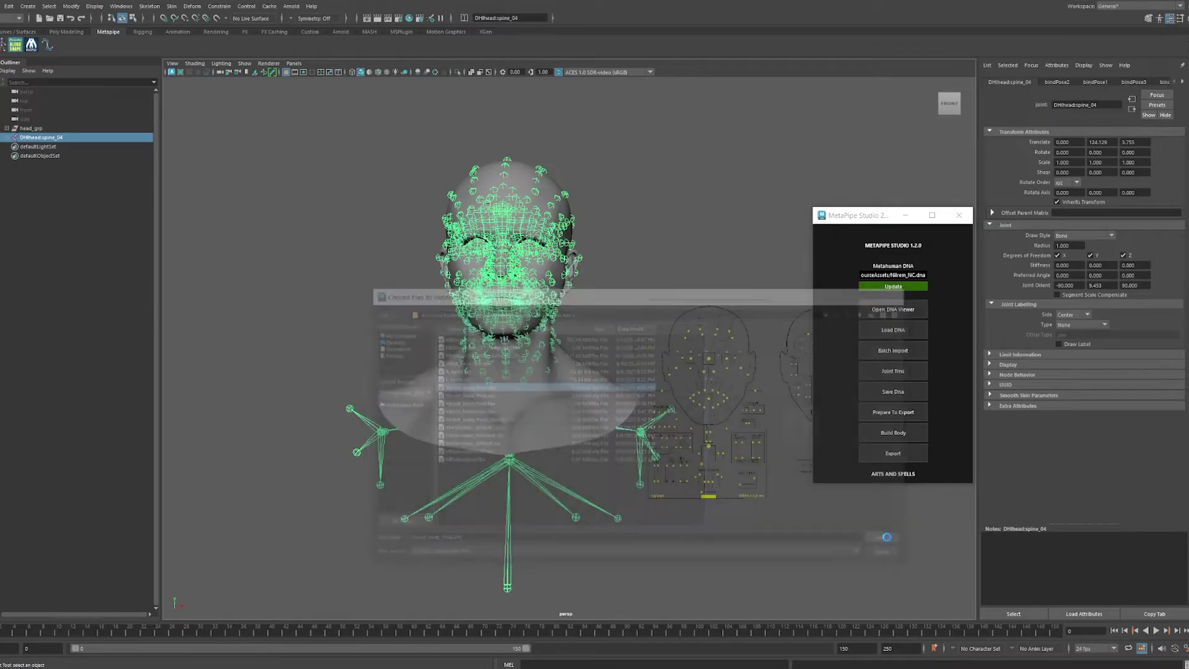
Assign a new Lambert material to the imported Myself_body_final:polySurface1 mesh.
{"action": "left_click", "coordinate": [627, 537]}
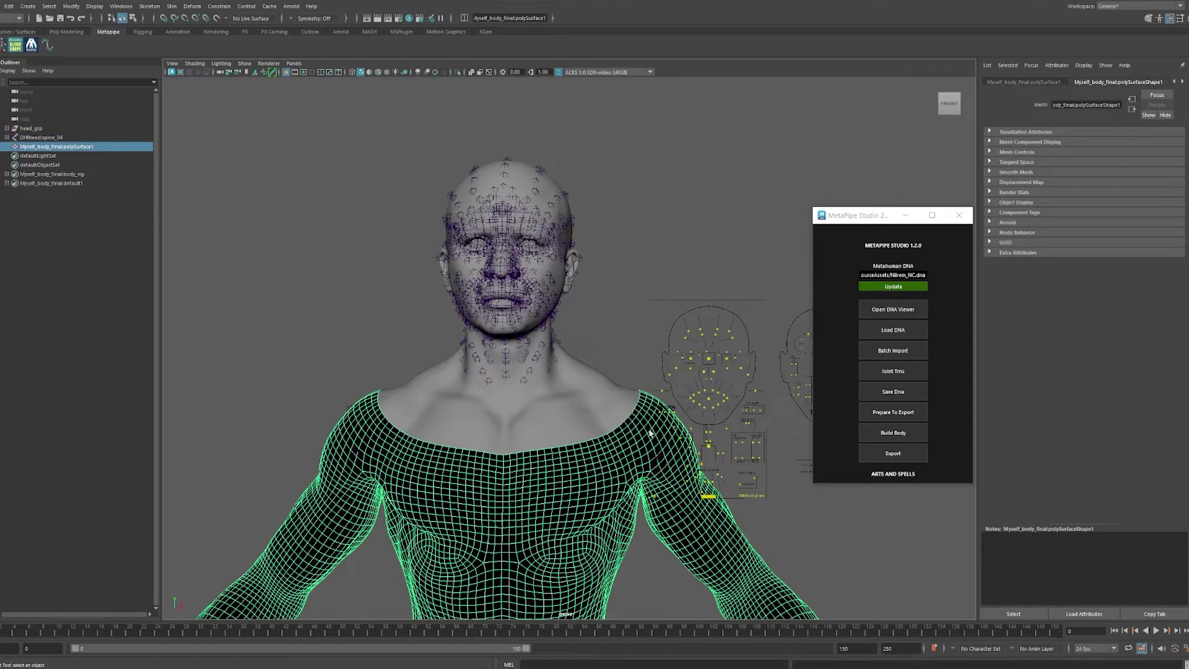
{"action": "right_click_drag", "start_coordinate": [632, 469], "coordinate": [628, 610]}
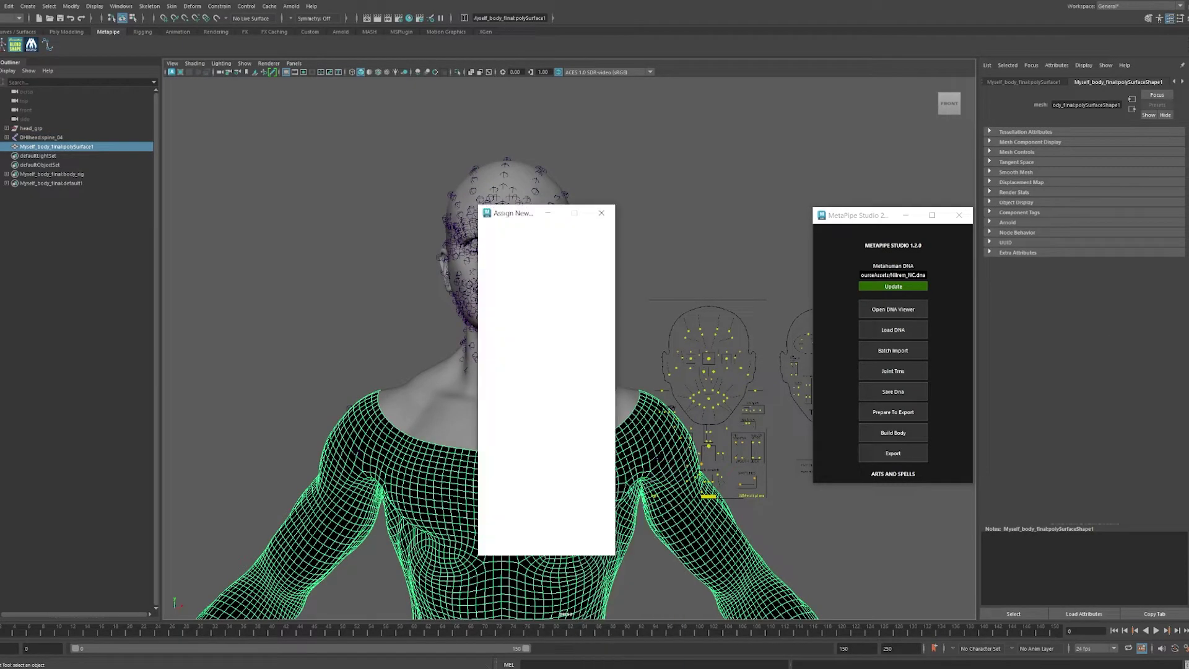
{"action": "left_click", "coordinate": [552, 278]}
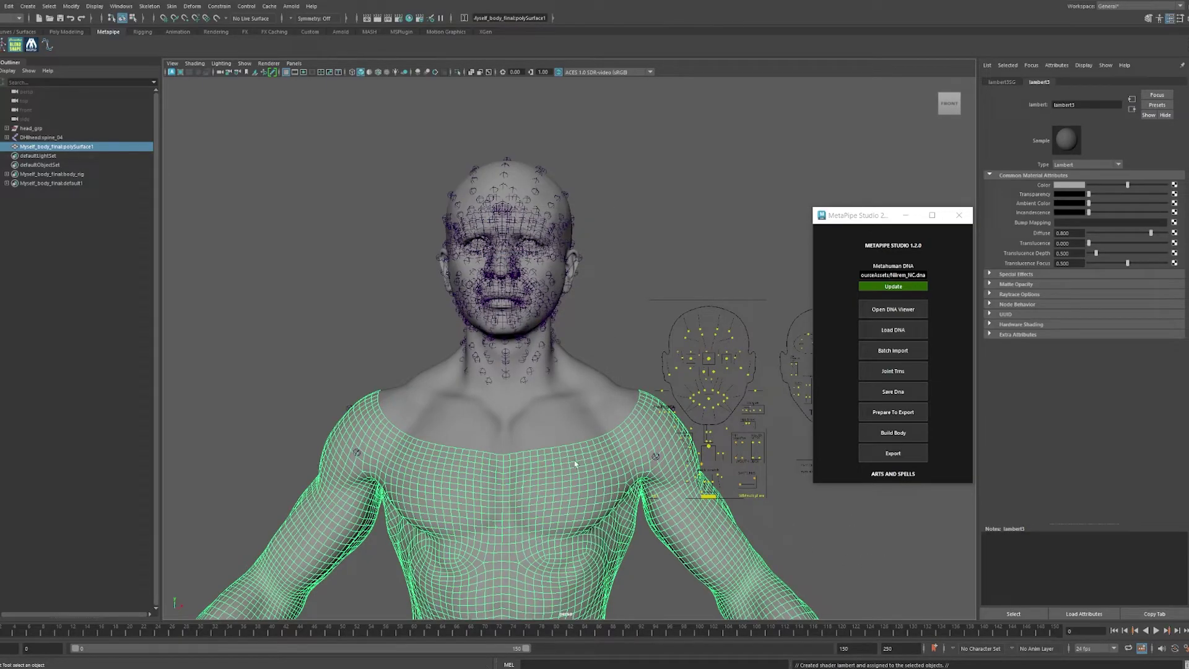
Build the body rig for the custom body mesh and inspect the assembled head and body.
{"action": "left_click", "coordinate": [894, 433]}
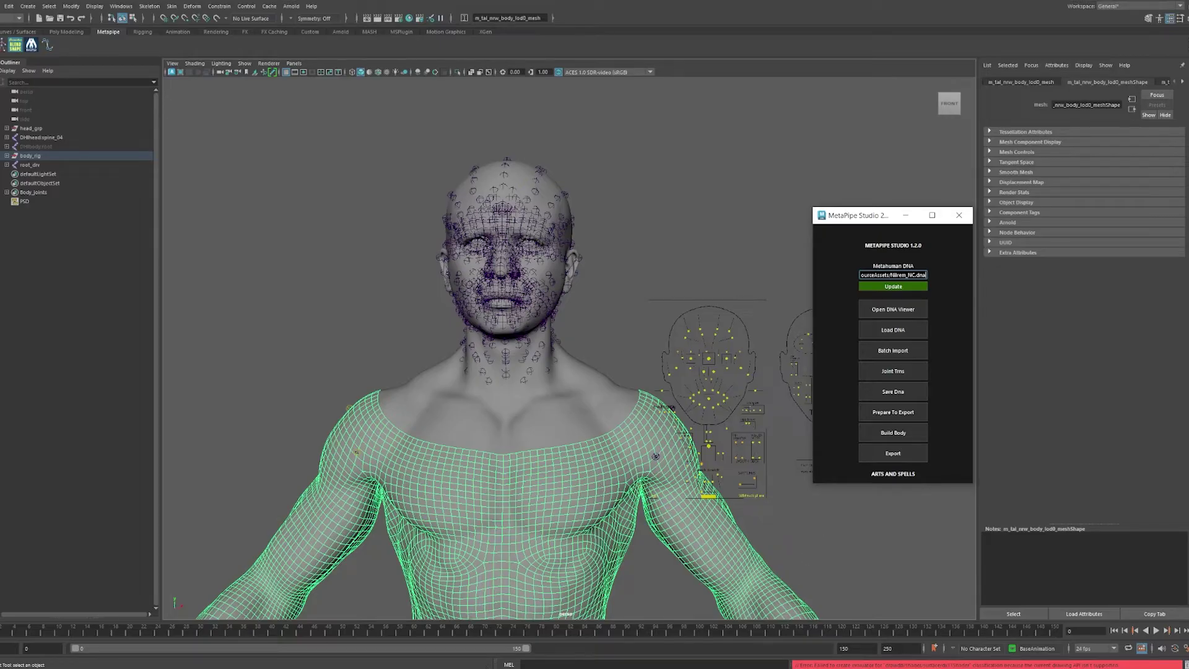
{"action": "left_click", "coordinate": [779, 543]}
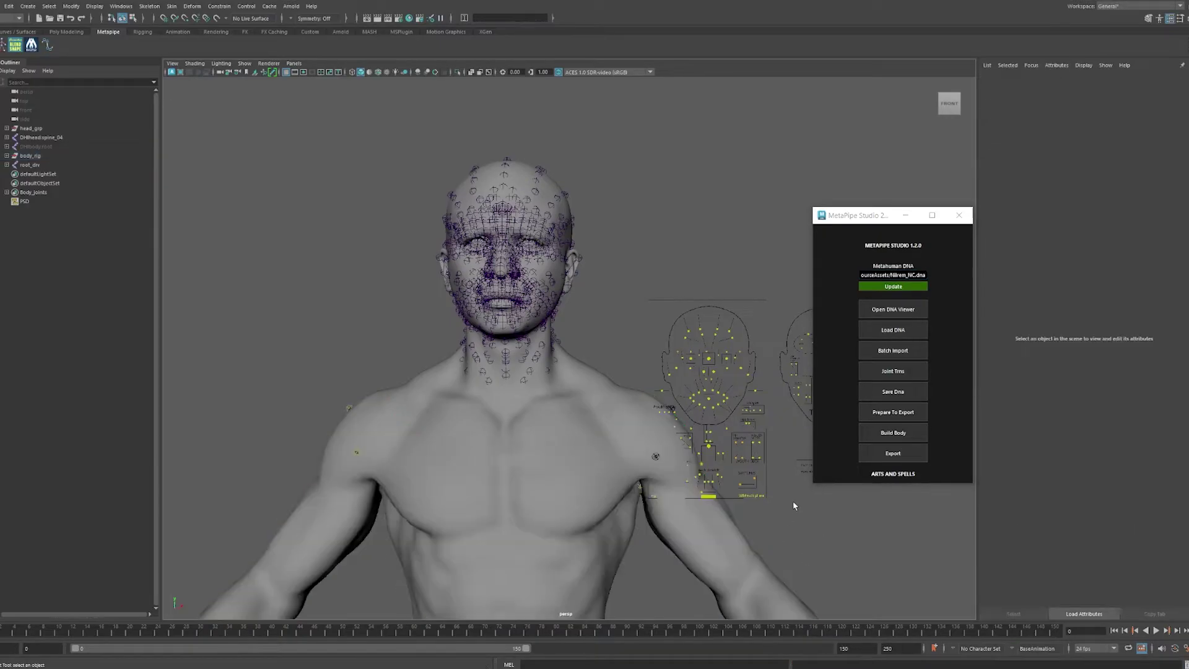
{"action": "right_click_drag", "start_coordinate": [793, 504], "coordinate": [581, 472], "text": "alt"}
{"action": "middle_click_drag", "start_coordinate": [582, 472], "coordinate": [487, 395], "text": "alt"}
{"action": "left_click_drag", "start_coordinate": [487, 394], "coordinate": [506, 403], "text": "alt"}
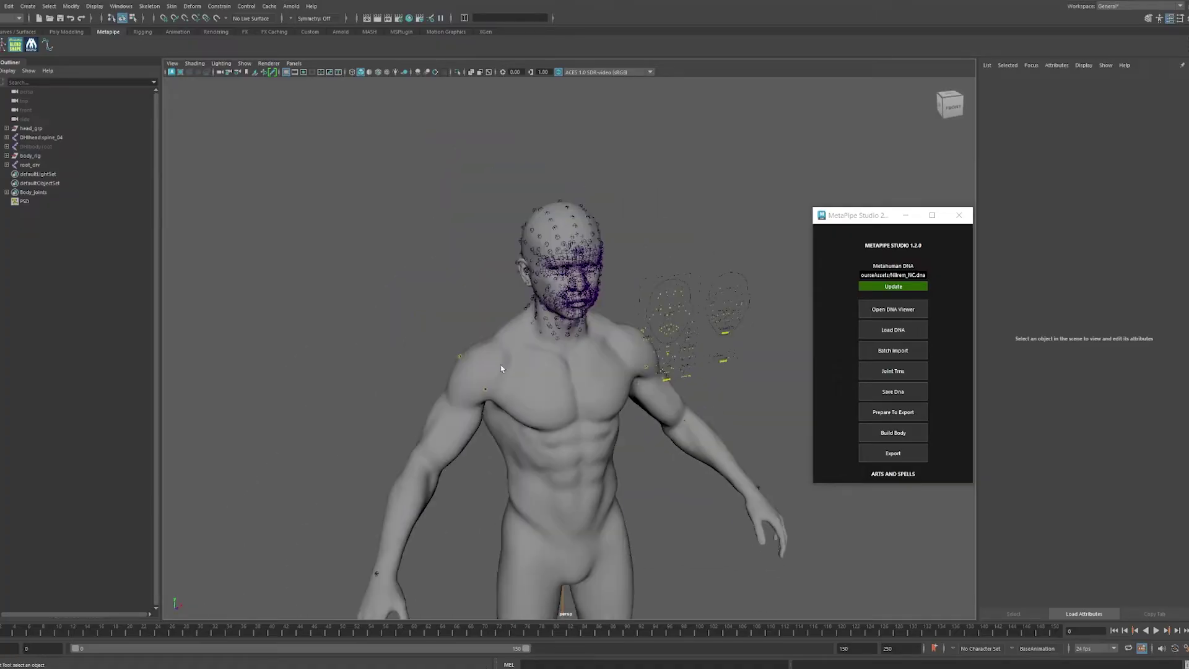
{"action": "right_click_drag", "start_coordinate": [502, 370], "coordinate": [544, 398], "text": "alt"}
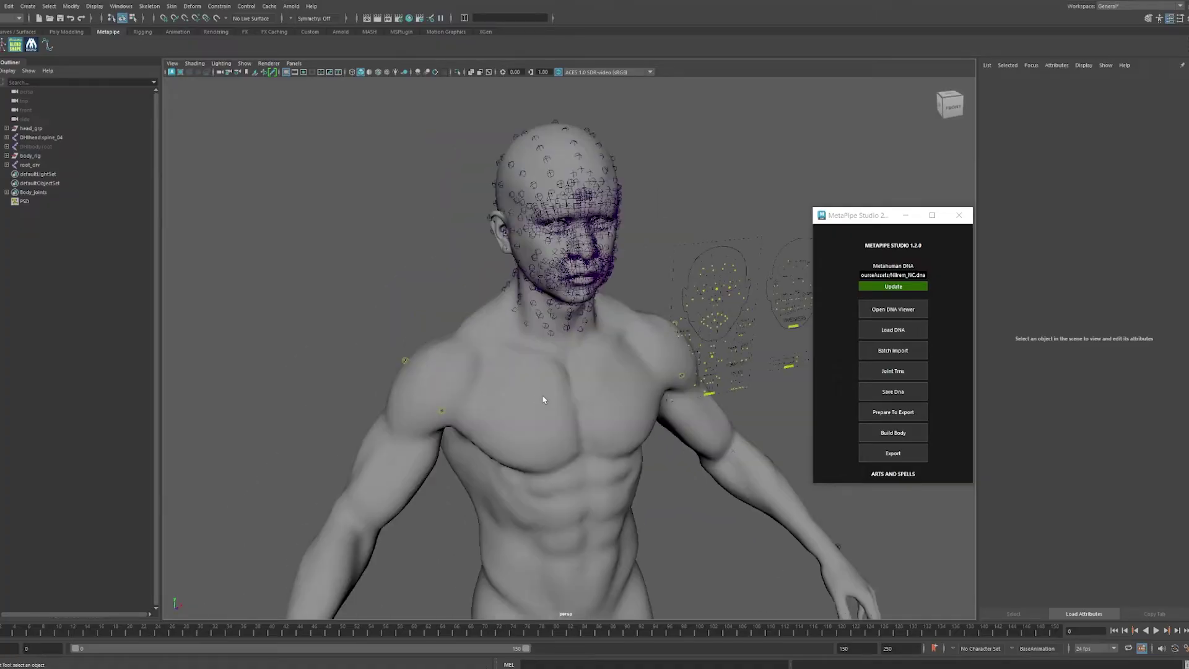
Turn on joint X-ray and test the arm deformation by rotating the upperarm_r_drv joint, undoing the rotation.
{"action": "left_click", "coordinate": [488, 72]}
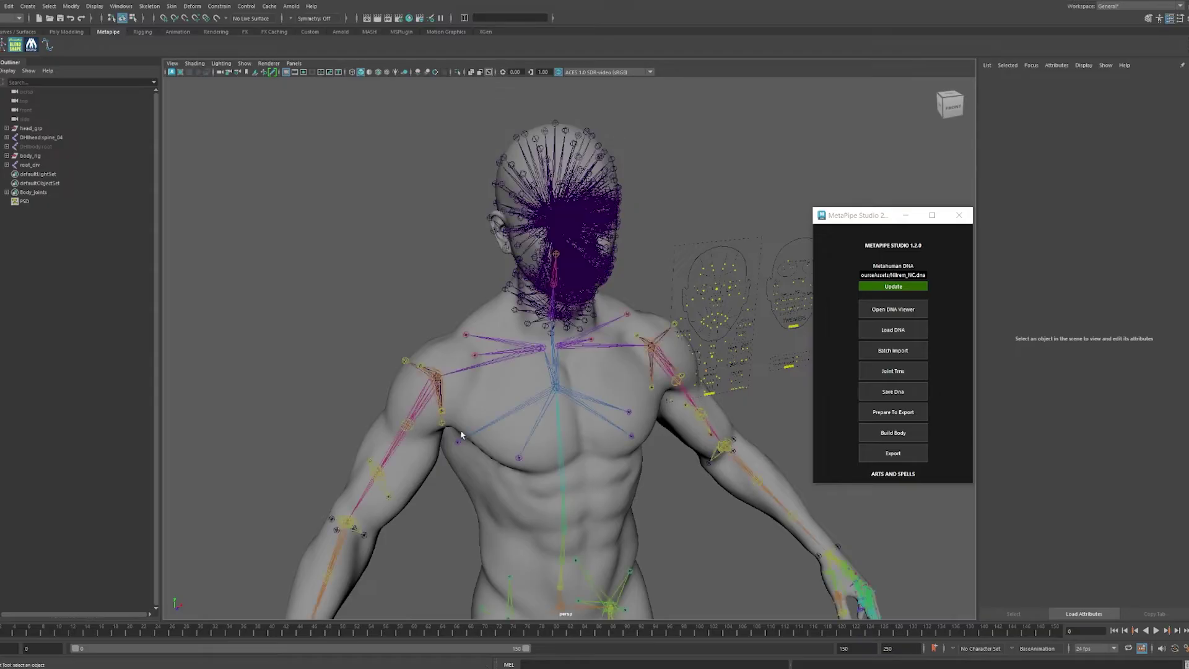
{"action": "scroll", "coordinate": [507, 390], "scroll_direction": "up", "scroll_amount": 6}
{"action": "left_click", "coordinate": [531, 345]}
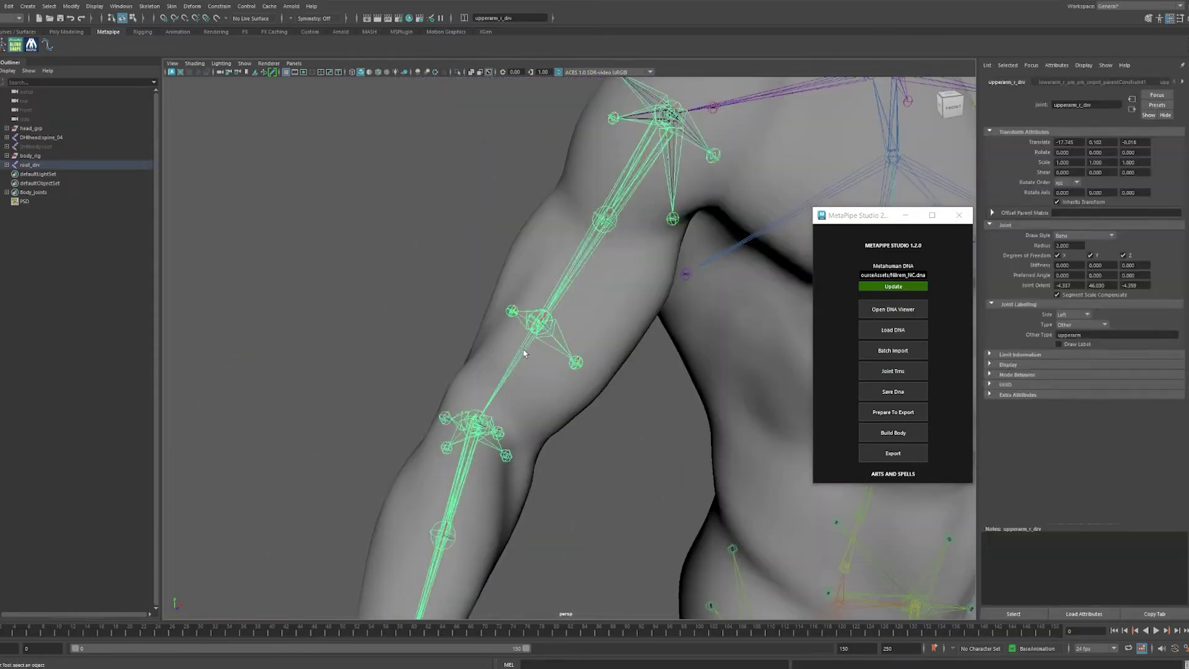
{"action": "scroll", "coordinate": [539, 335], "scroll_direction": "down", "scroll_amount": 8}
{"action": "key", "text": "e"}
{"action": "scroll", "coordinate": [550, 327], "scroll_direction": "down", "scroll_amount": 2}
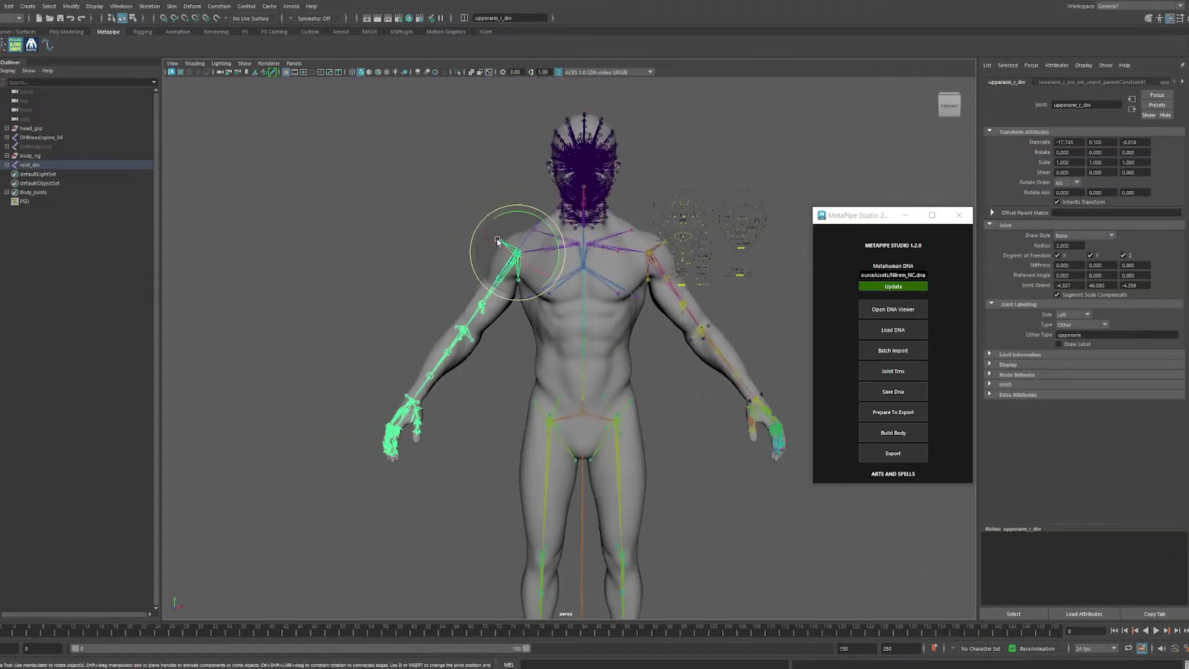
{"action": "scroll", "coordinate": [536, 345], "scroll_direction": "up", "scroll_amount": 8}
{"action": "left_click_drag", "start_coordinate": [536, 345], "coordinate": [558, 288]}
{"action": "key", "text": "ctrl+z"}
{"action": "scroll", "coordinate": [559, 289], "scroll_direction": "down", "scroll_amount": 6}
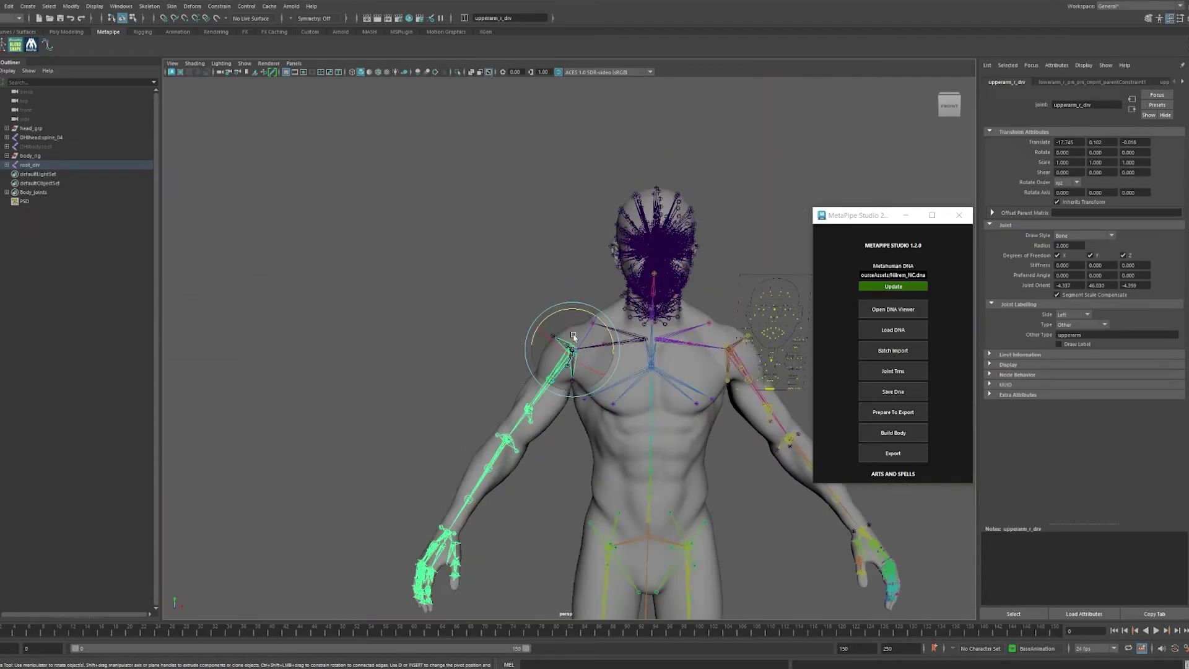
Test the torso deformation by rotating the spine_02_drv joint, and undo the rotation.
{"action": "scroll", "coordinate": [621, 365], "scroll_direction": "up", "scroll_amount": 6}
{"action": "left_click", "coordinate": [622, 365]}
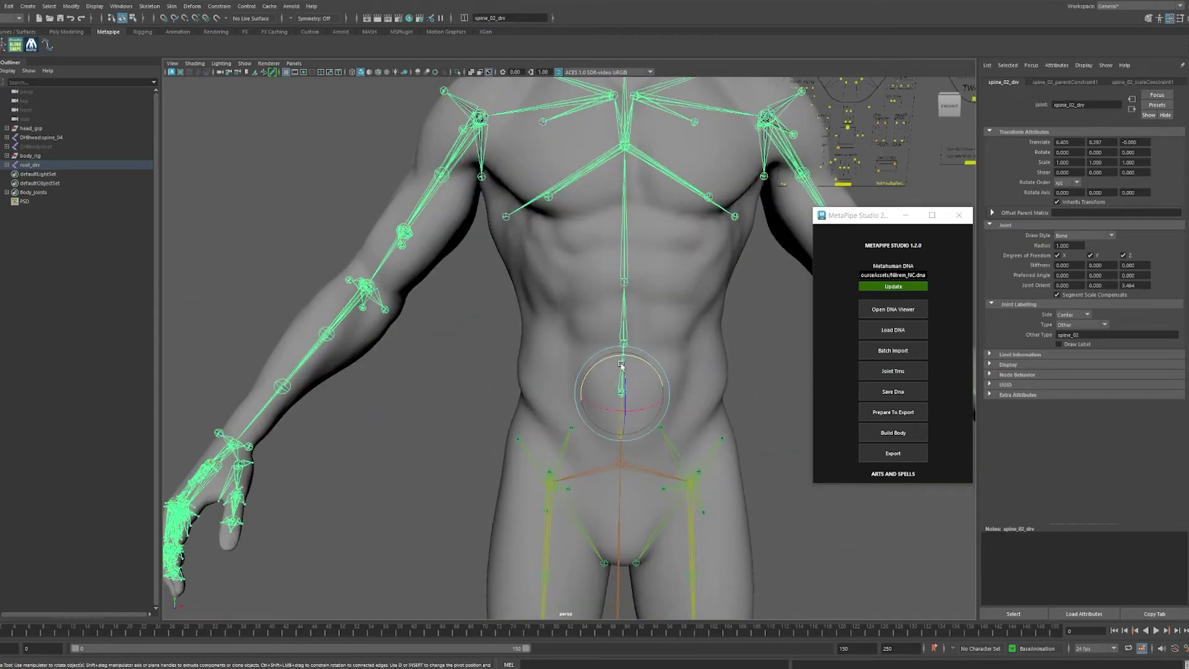
{"action": "scroll", "coordinate": [621, 365], "scroll_direction": "down", "scroll_amount": 3}
{"action": "left_click_drag", "start_coordinate": [621, 366], "coordinate": [781, 350], "text": "alt"}
{"action": "middle_click_drag", "start_coordinate": [780, 347], "coordinate": [596, 373], "text": "alt"}
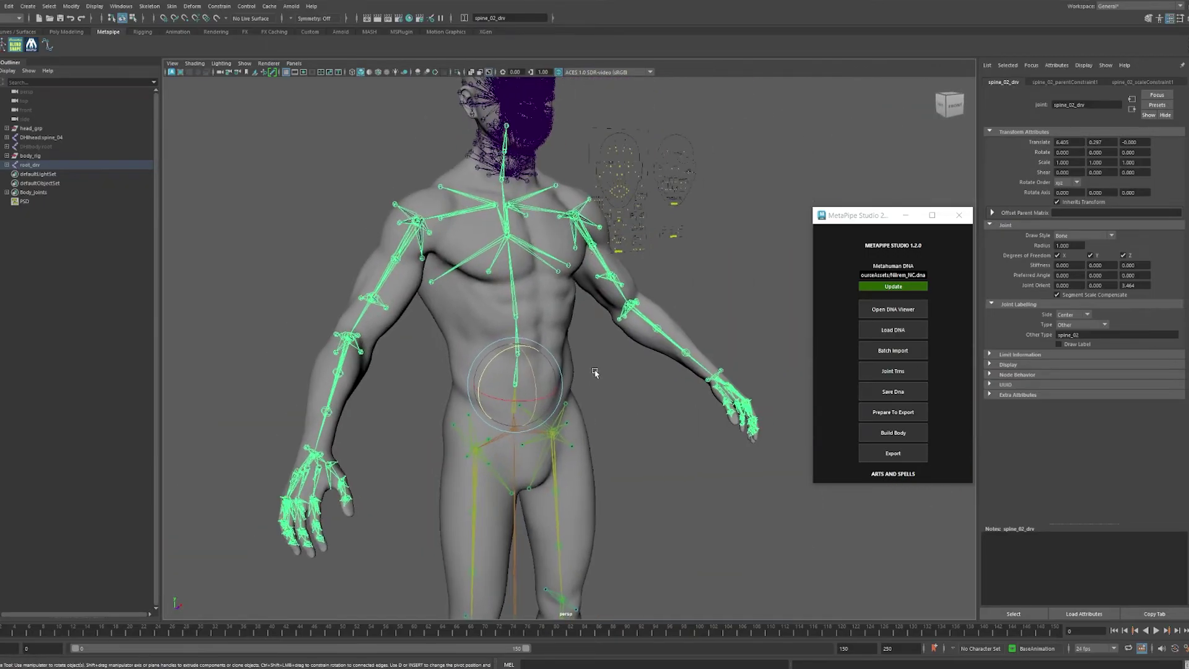
{"action": "mouse_move", "coordinate": [535, 374]}
{"action": "left_mouse_down"}
{"action": "mouse_move", "coordinate": [548, 400]}
{"action": "mouse_move", "coordinate": [480, 387]}
{"action": "mouse_move", "coordinate": [534, 379]}
{"action": "left_mouse_up"}
{"action": "key", "text": "ctrl+z"}
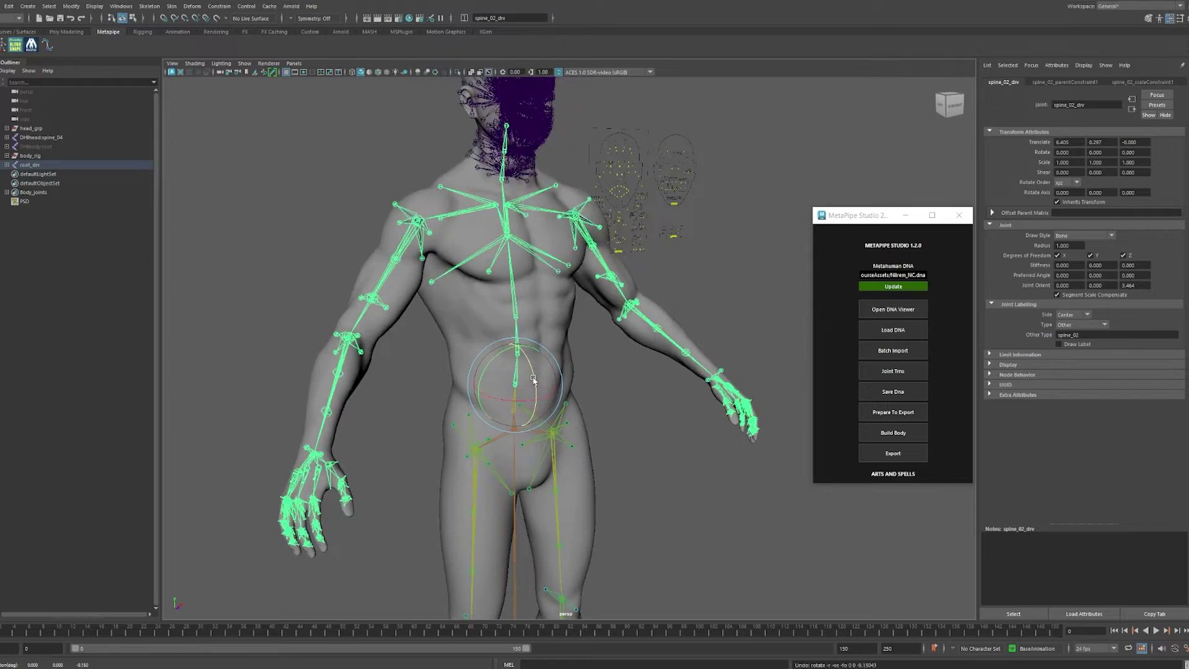
Turn off joint X-ray and look closely at the character's neck, chest and shoulders.
{"action": "scroll", "coordinate": [574, 332], "scroll_direction": "down", "scroll_amount": 3}
{"action": "middle_click_drag", "start_coordinate": [579, 271], "coordinate": [618, 370], "text": "alt"}
{"action": "scroll", "coordinate": [618, 370], "scroll_direction": "up", "scroll_amount": 2}
{"action": "left_click_drag", "start_coordinate": [618, 370], "coordinate": [548, 365], "text": "alt"}
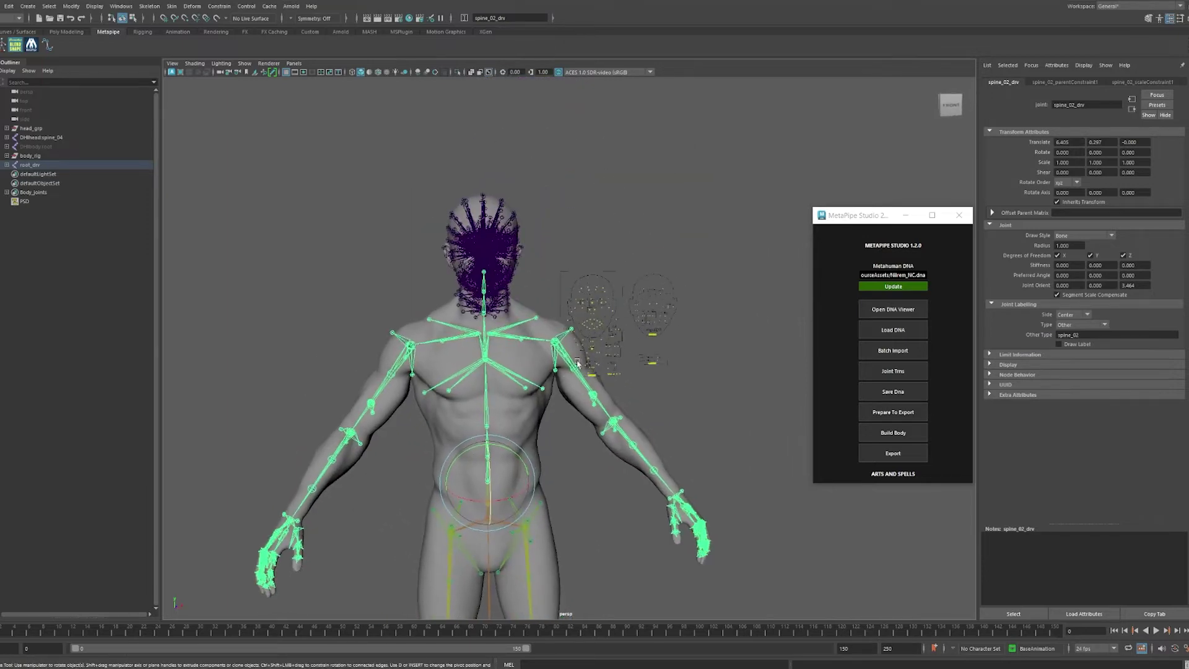
{"action": "scroll", "coordinate": [509, 265], "scroll_direction": "up", "scroll_amount": 3}
{"action": "left_click", "coordinate": [488, 72]}
{"action": "scroll", "coordinate": [595, 330], "scroll_direction": "up", "scroll_amount": 5}
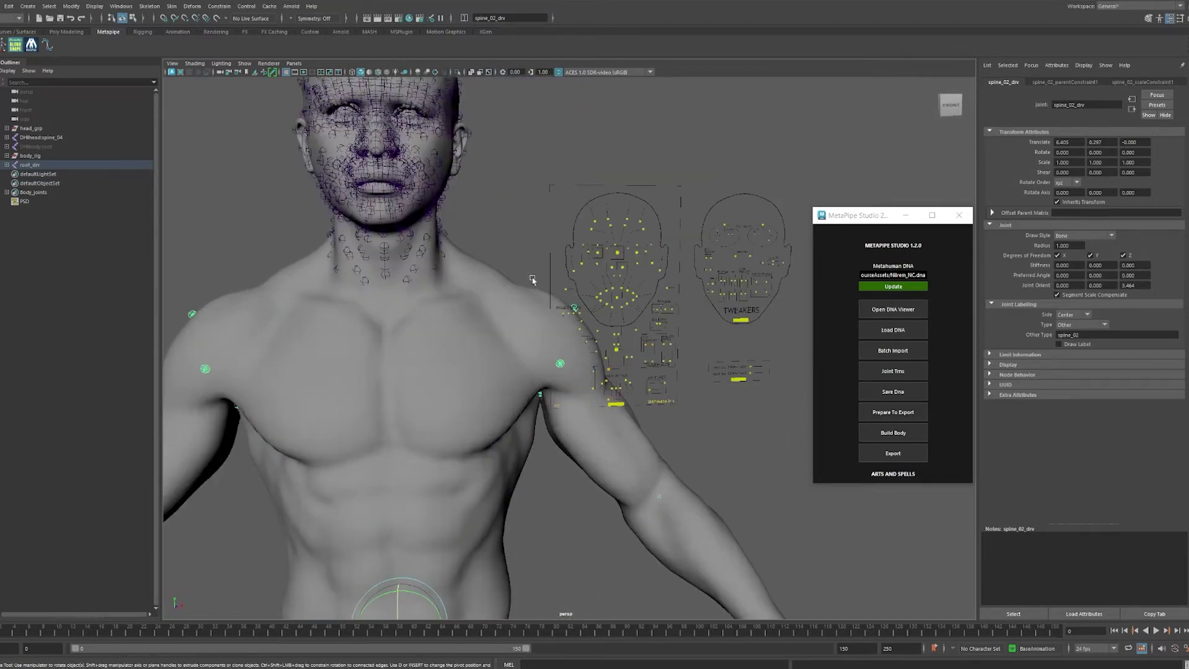
Test the mouth deformation by moving the CTRL_C_mouth facial control, and undo the move.
{"action": "left_click", "coordinate": [595, 330]}
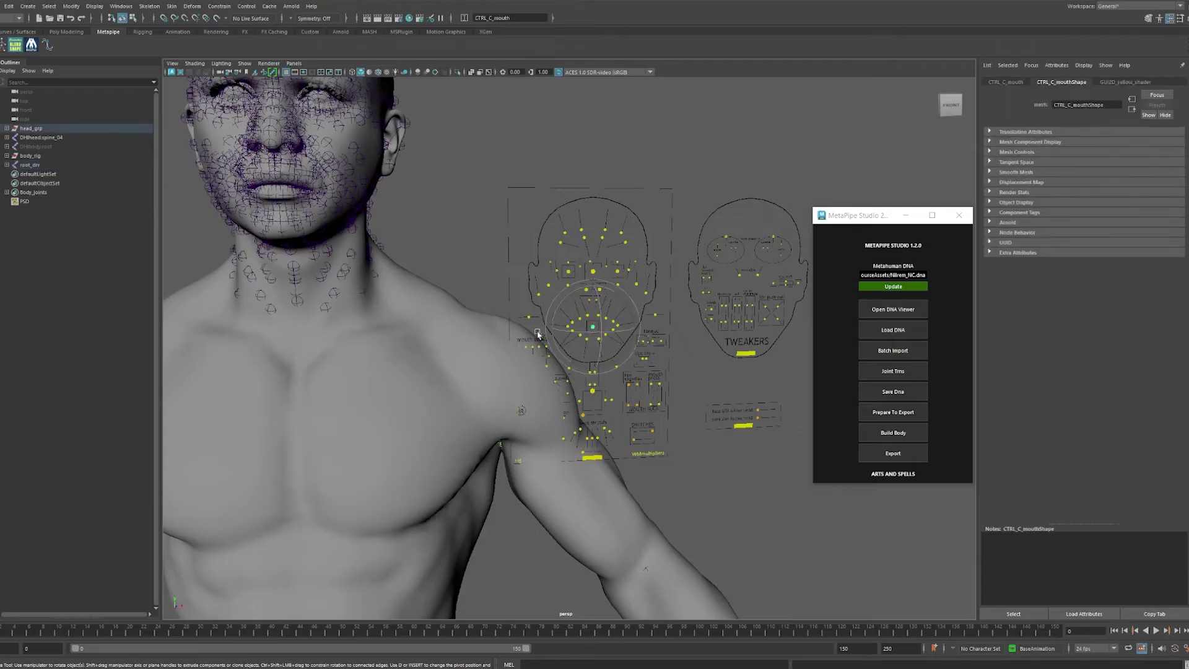
{"action": "scroll", "coordinate": [576, 340], "scroll_direction": "up", "scroll_amount": 2}
{"action": "scroll", "coordinate": [549, 352], "scroll_direction": "down", "scroll_amount": 4}
{"action": "middle_click_drag", "start_coordinate": [548, 351], "coordinate": [600, 391], "text": "alt"}
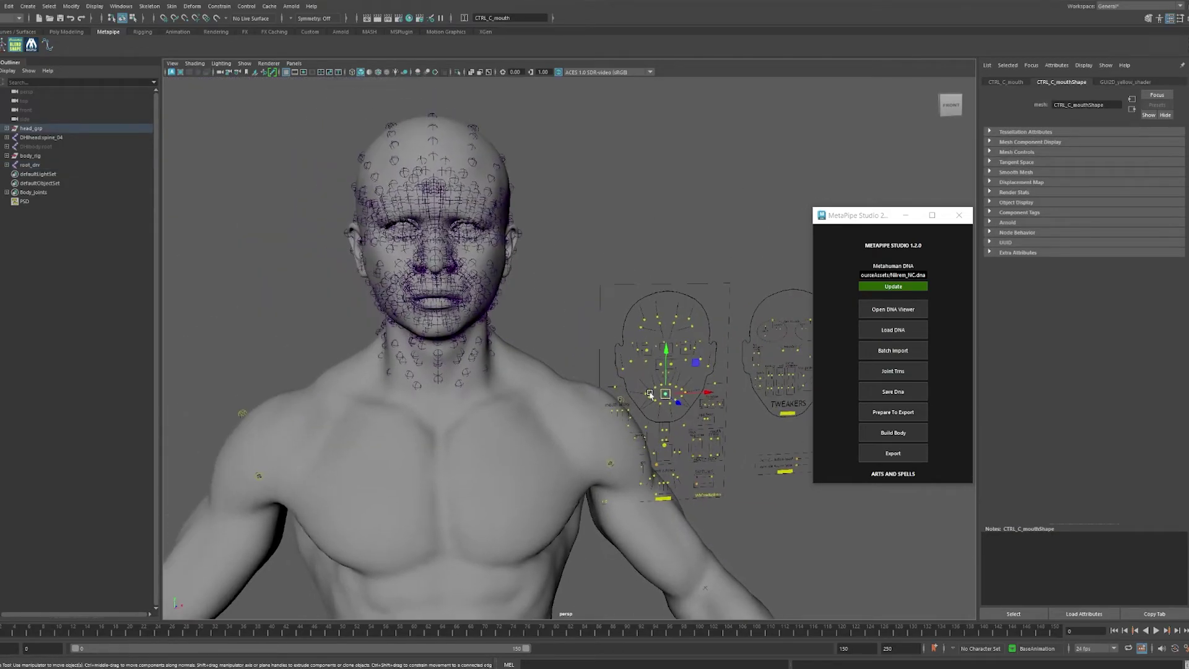
{"action": "left_click_drag", "start_coordinate": [697, 362], "coordinate": [707, 358]}
{"action": "key", "text": "ctrl+z"}
Test the jaw deformation by moving the CTRL_C_jaw facial control upwards, and undo the move.
{"action": "left_click", "coordinate": [665, 445]}
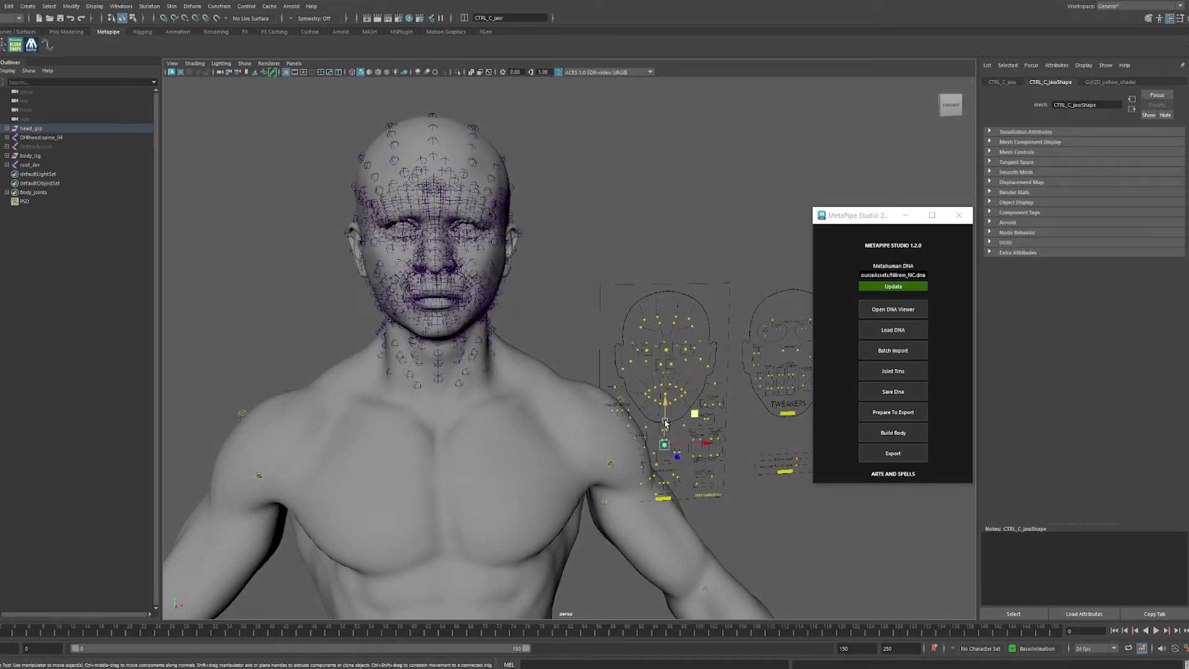
{"action": "mouse_move", "coordinate": [665, 420]}
{"action": "left_mouse_down"}
{"action": "mouse_move", "coordinate": [665, 438]}
{"action": "mouse_move", "coordinate": [664, 402]}
{"action": "left_mouse_up"}
{"action": "key", "text": "ctrl+z"}
Test the eye movement by moving the CTRL_C_eye facial control, and undo the move.
{"action": "scroll", "coordinate": [664, 402], "scroll_direction": "up", "scroll_amount": 3}
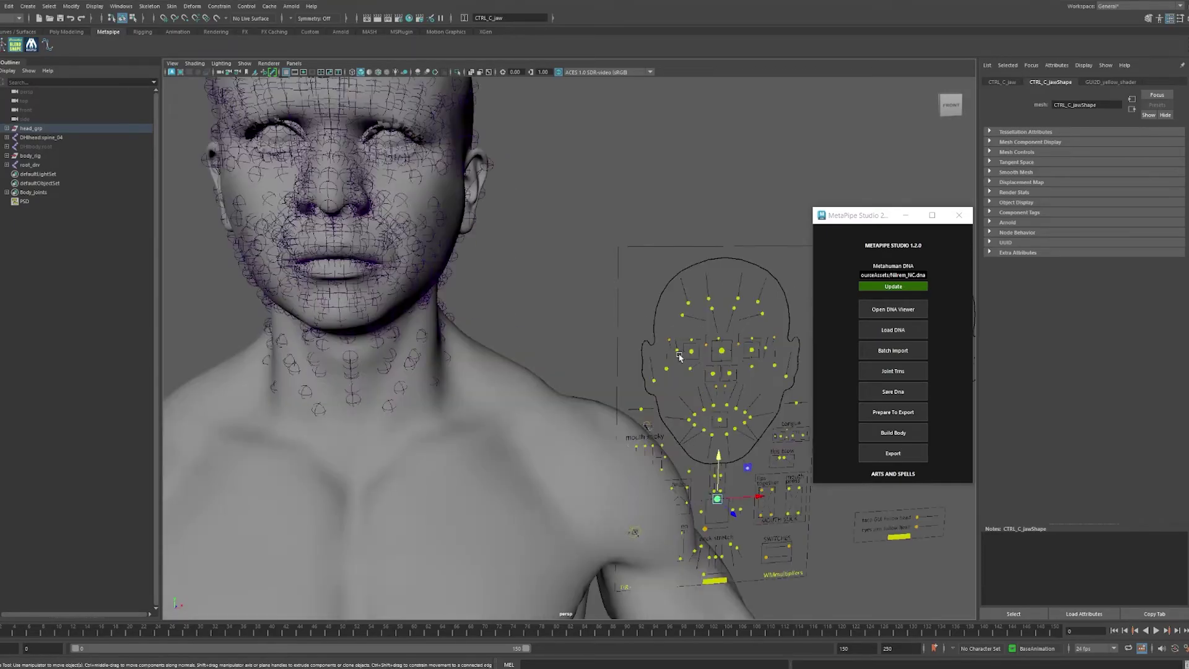
{"action": "left_click", "coordinate": [723, 352]}
{"action": "mouse_move", "coordinate": [749, 319]}
{"action": "left_mouse_down"}
{"action": "mouse_move", "coordinate": [760, 330]}
{"action": "mouse_move", "coordinate": [741, 329]}
{"action": "mouse_move", "coordinate": [761, 316]}
{"action": "left_mouse_up"}
{"action": "key", "text": "ctrl+z"}
Inspect the assembled character from an angle and from the front, checking how the head and body fit together.
{"action": "scroll", "coordinate": [661, 353], "scroll_direction": "down", "scroll_amount": 6}
{"action": "scroll", "coordinate": [662, 355], "scroll_direction": "down", "scroll_amount": 5}
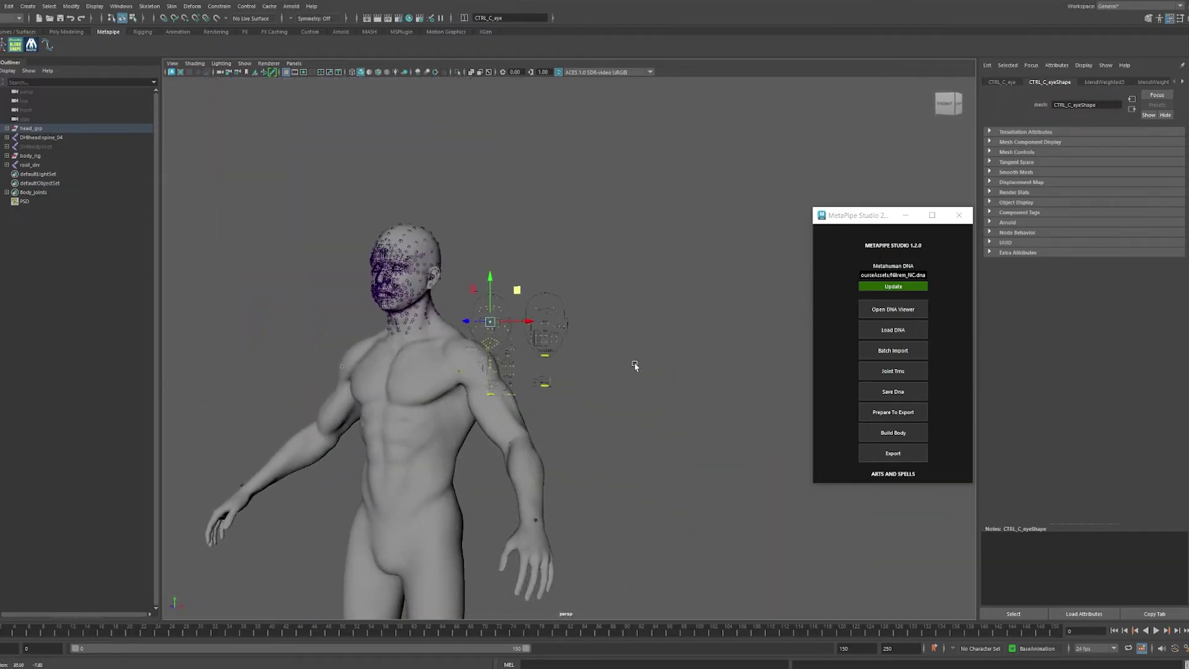
{"action": "scroll", "coordinate": [540, 310], "scroll_direction": "up", "scroll_amount": 4}
{"action": "left_click_drag", "start_coordinate": [541, 310], "coordinate": [490, 211], "text": "alt"}
{"action": "scroll", "coordinate": [616, 369], "scroll_direction": "up", "scroll_amount": 4}
{"action": "scroll", "coordinate": [582, 371], "scroll_direction": "down", "scroll_amount": 2}
{"action": "scroll", "coordinate": [535, 396], "scroll_direction": "up", "scroll_amount": 6}
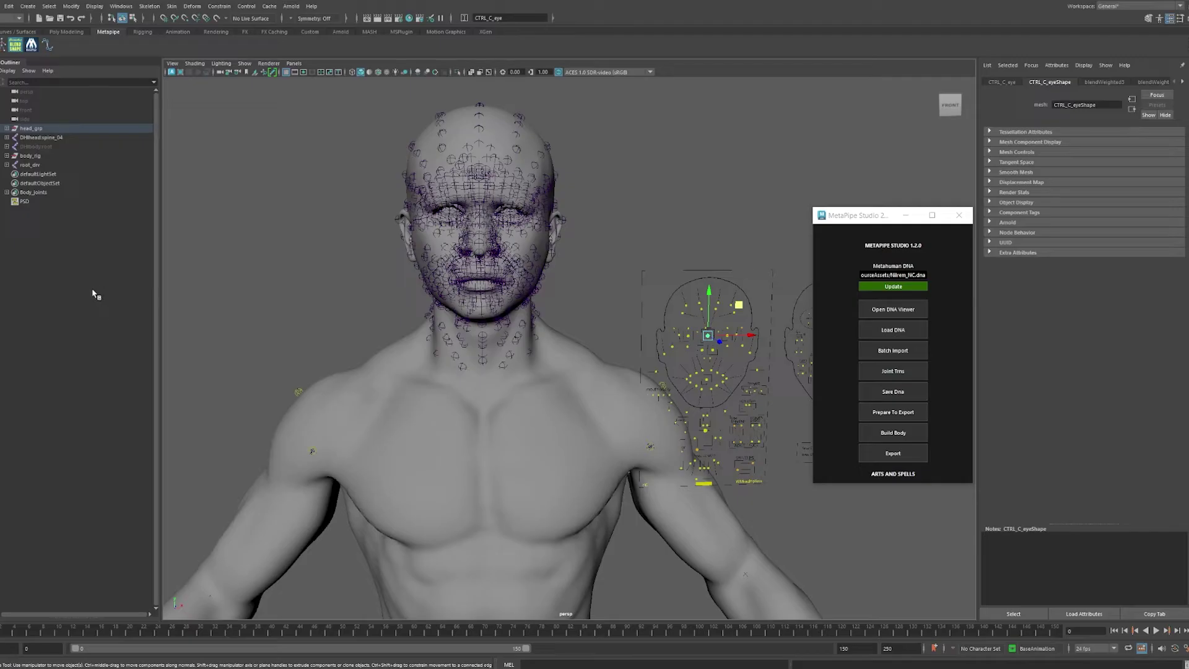
Delete the lower-detail head groups head_lod1_grp to head_lod7_grp from geometry_grp, keeping only head_lod0_grp.
{"action": "left_click", "coordinate": [7, 129]}
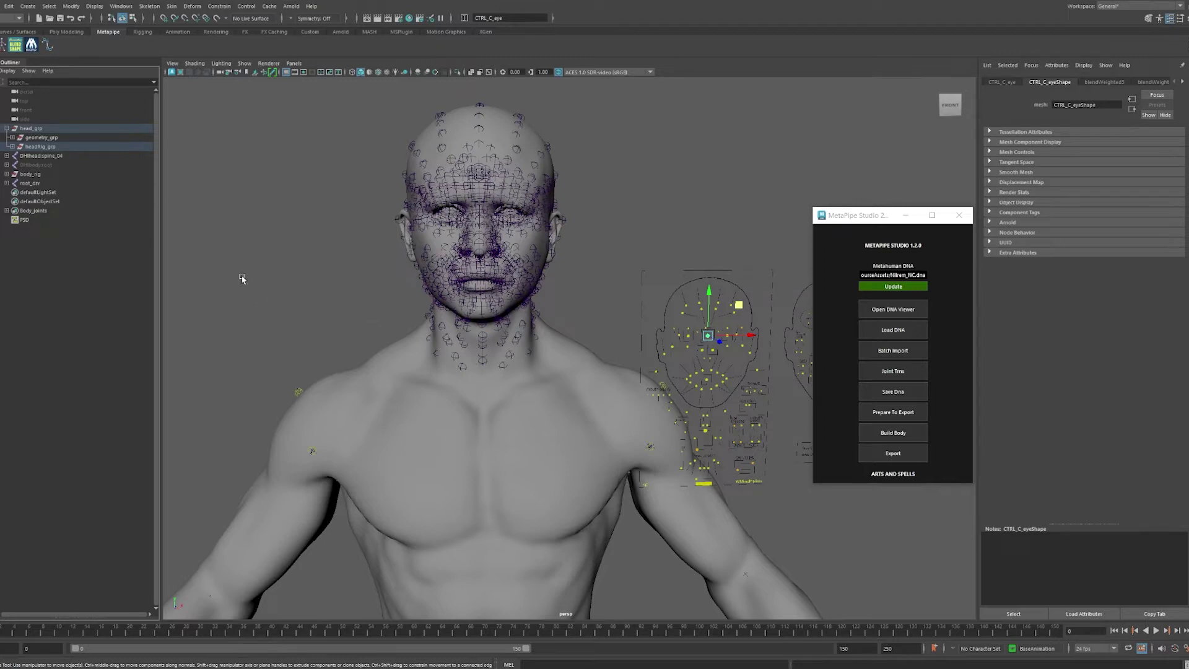
{"action": "left_click", "coordinate": [13, 146]}
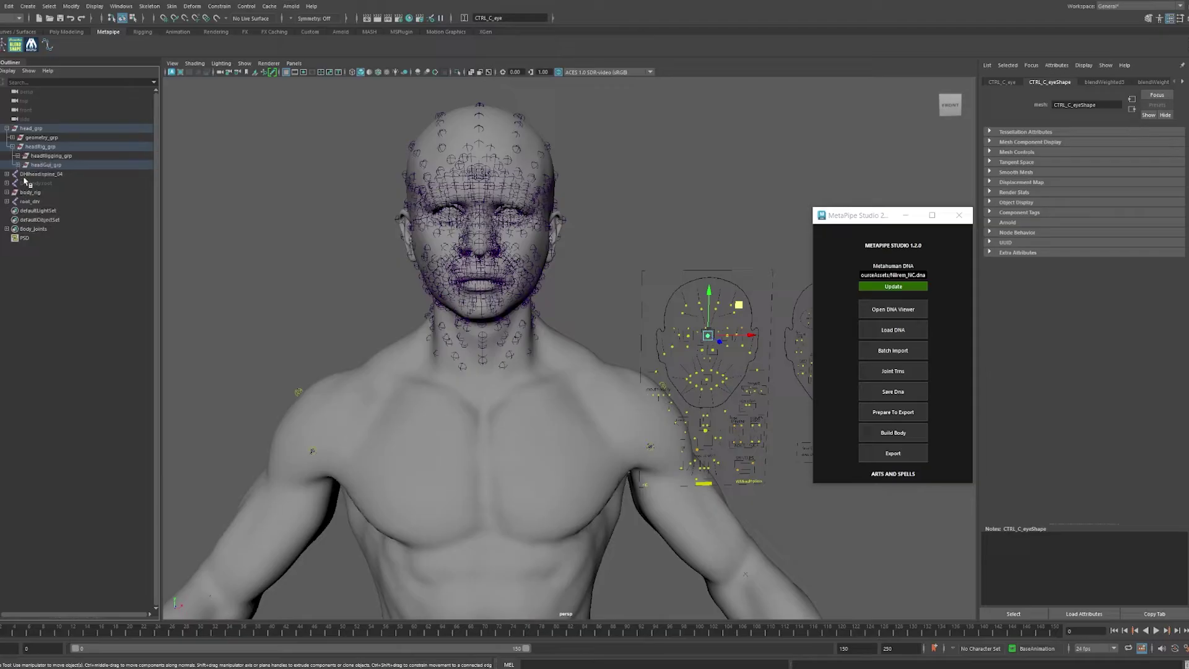
{"action": "left_click", "coordinate": [399, 355]}
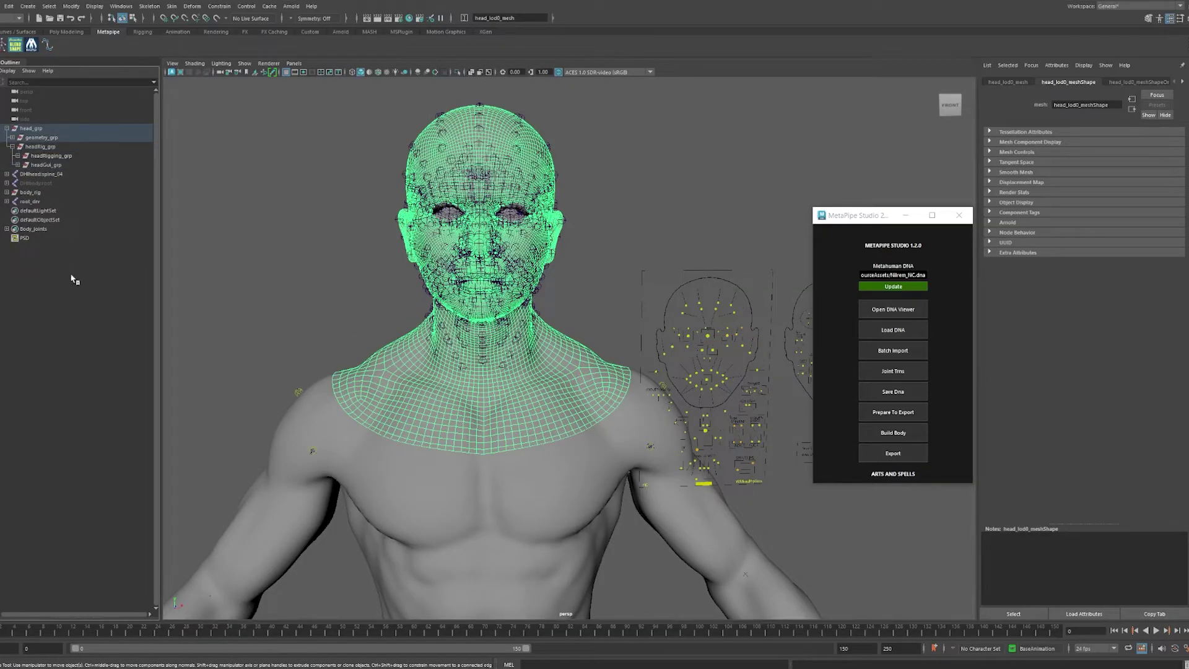
{"action": "left_click", "coordinate": [13, 138]}
{"action": "left_click", "coordinate": [49, 156]}
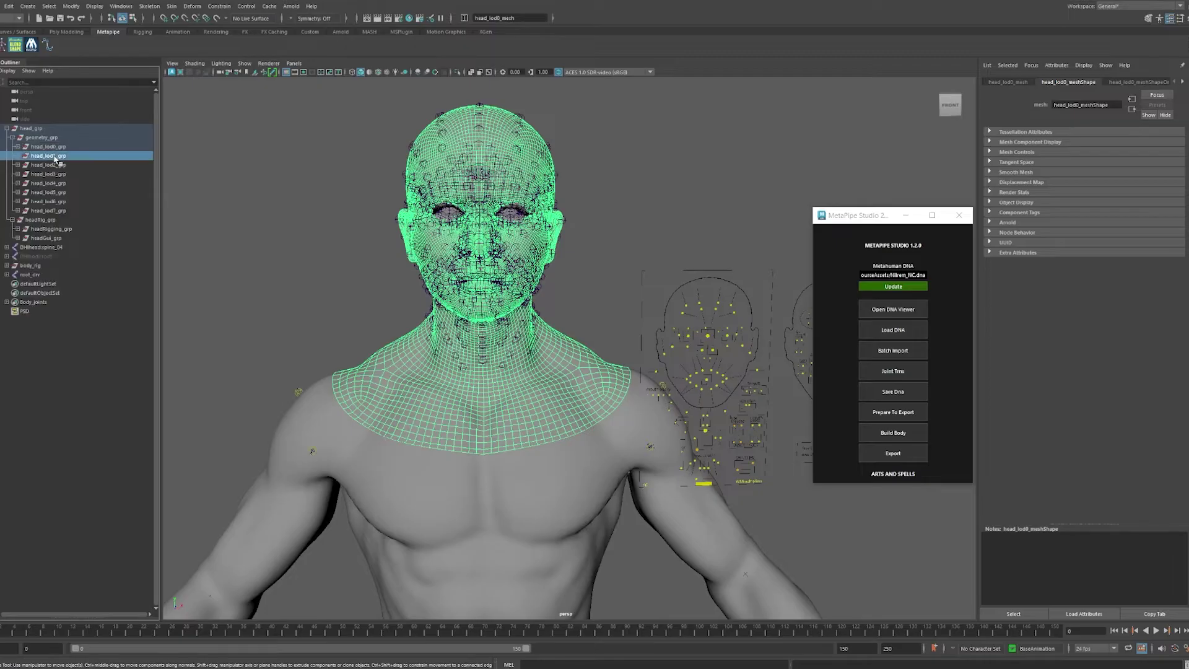
{"action": "left_click", "coordinate": [54, 212], "text": "shift"}
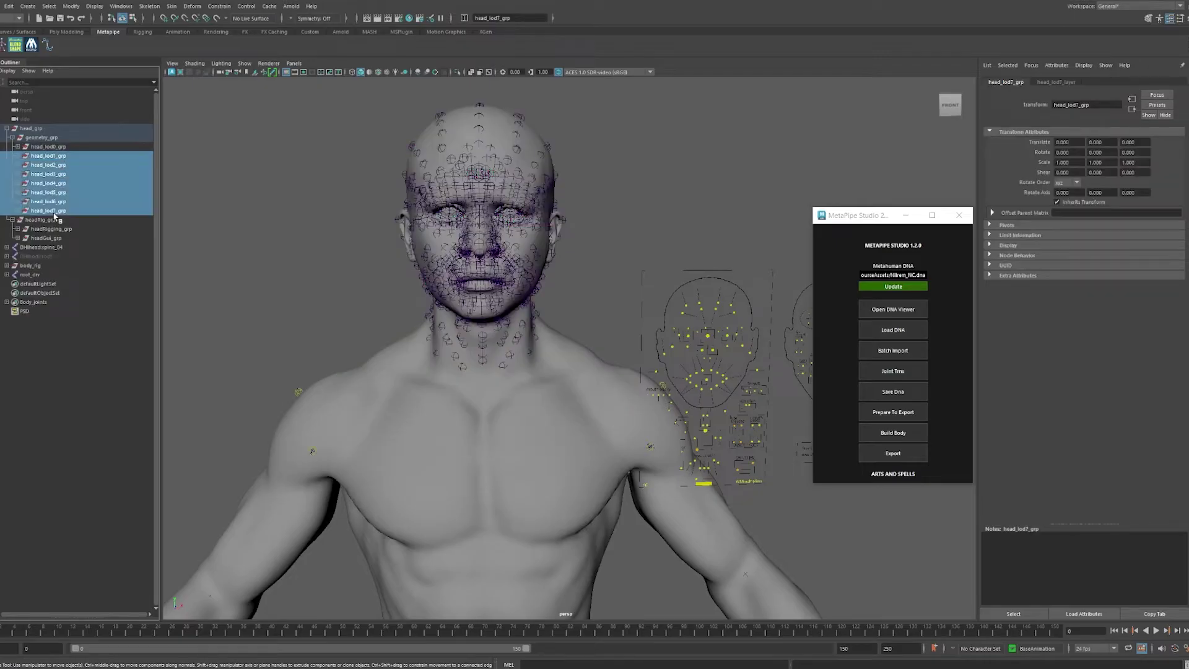
{"action": "key", "text": "Delete"}
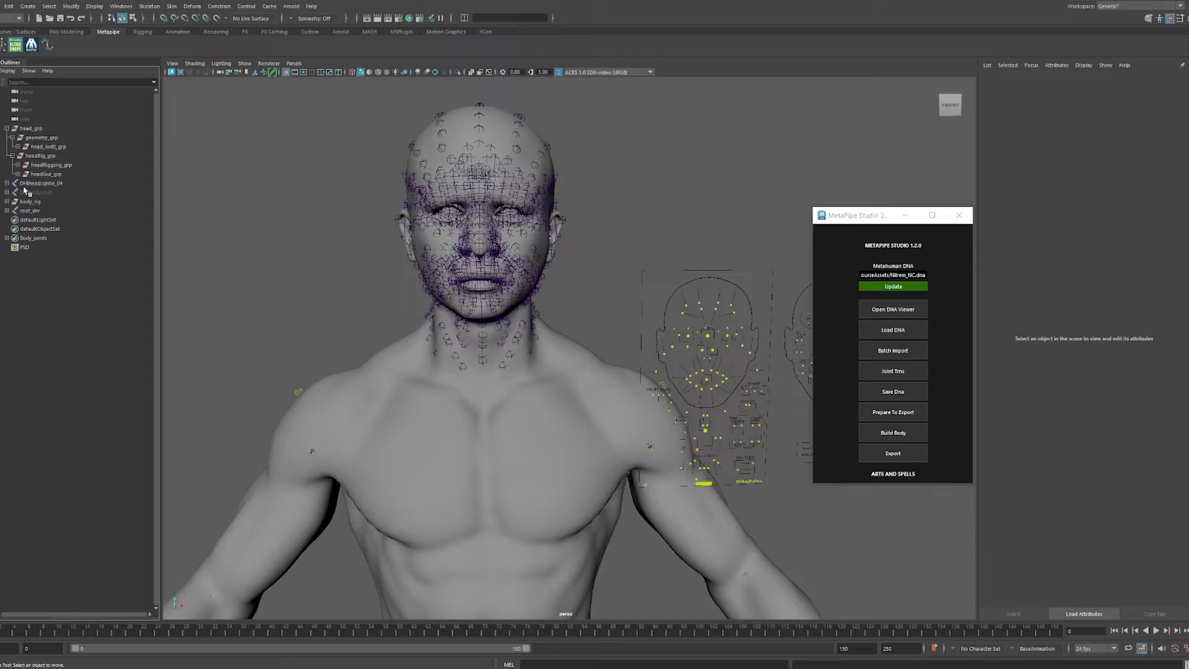
Delete the lower-detail body groups body_lod1_grp to body_lod3_grp from body_geometry_grp, keeping only body_lod0_grp.
{"action": "left_click", "coordinate": [6, 202]}
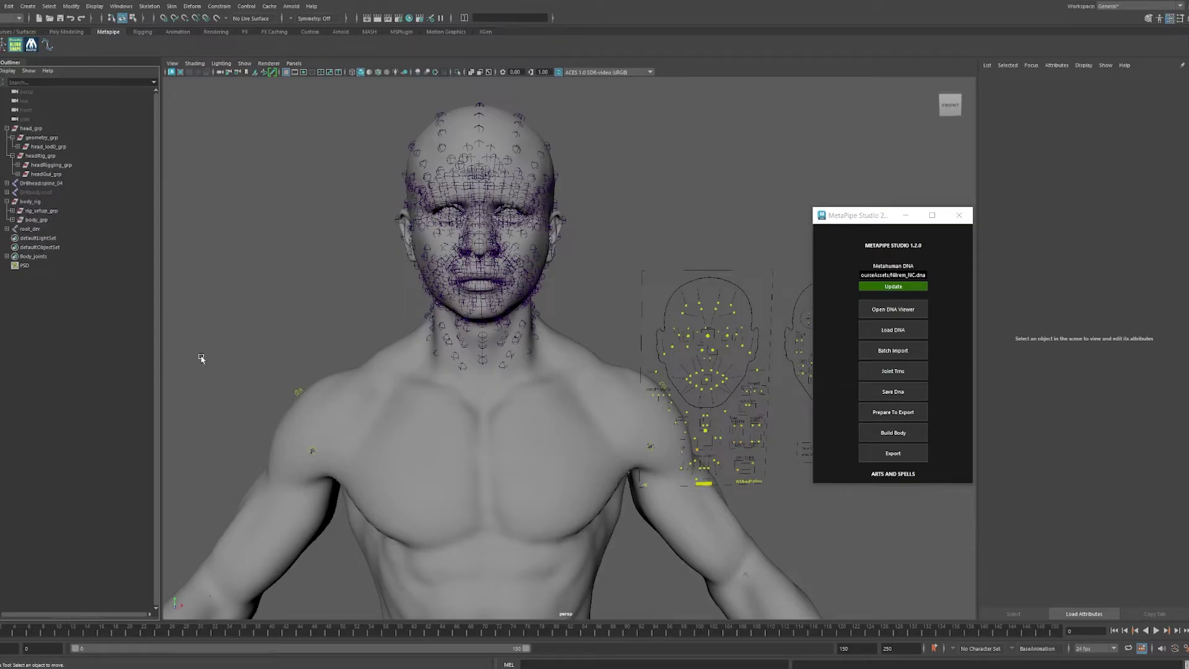
{"action": "left_click", "coordinate": [253, 513]}
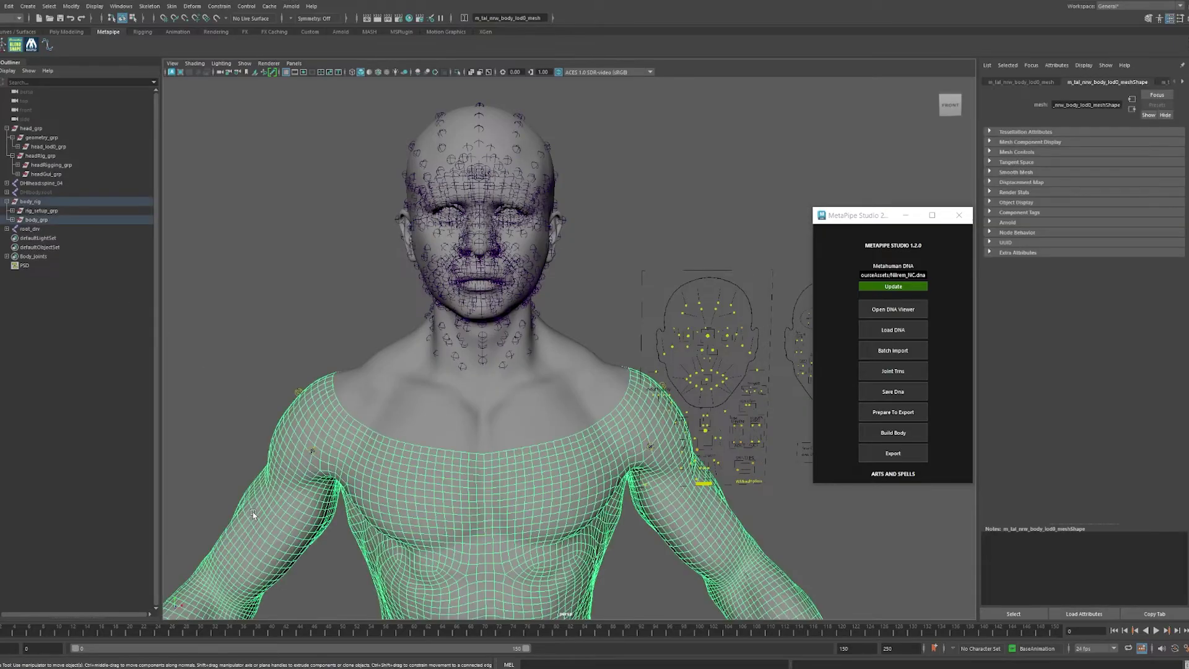
{"action": "left_click", "coordinate": [12, 220]}
{"action": "left_click", "coordinate": [18, 229]}
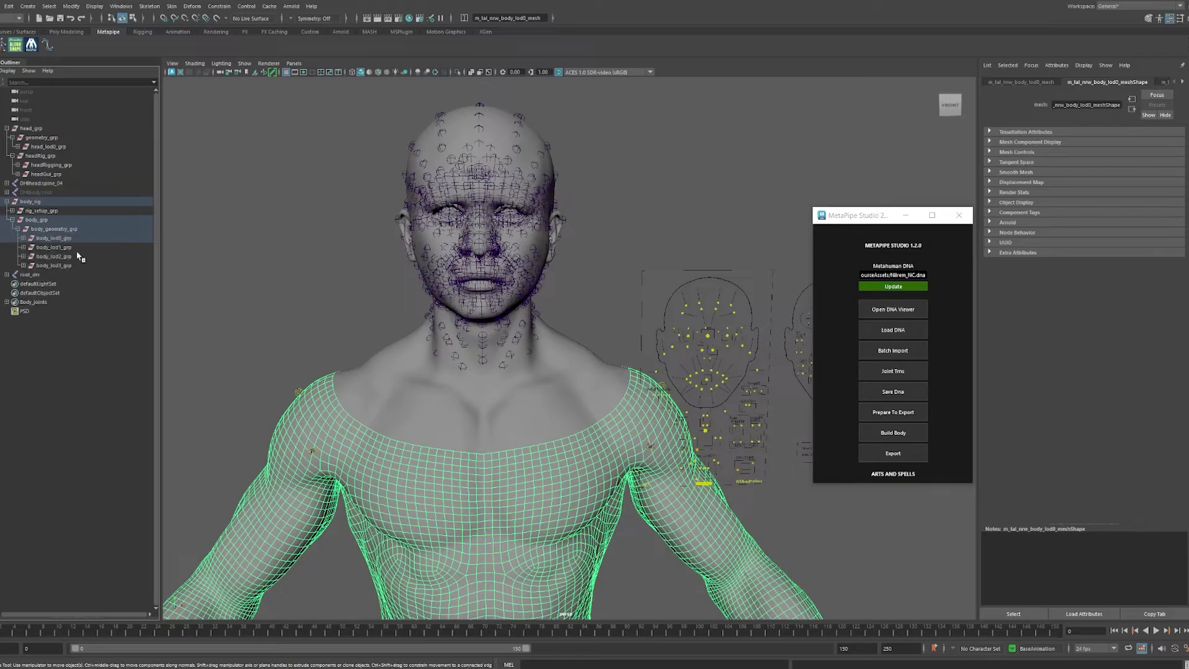
{"action": "left_click", "coordinate": [54, 247]}
{"action": "left_click", "coordinate": [55, 265], "text": "shift"}
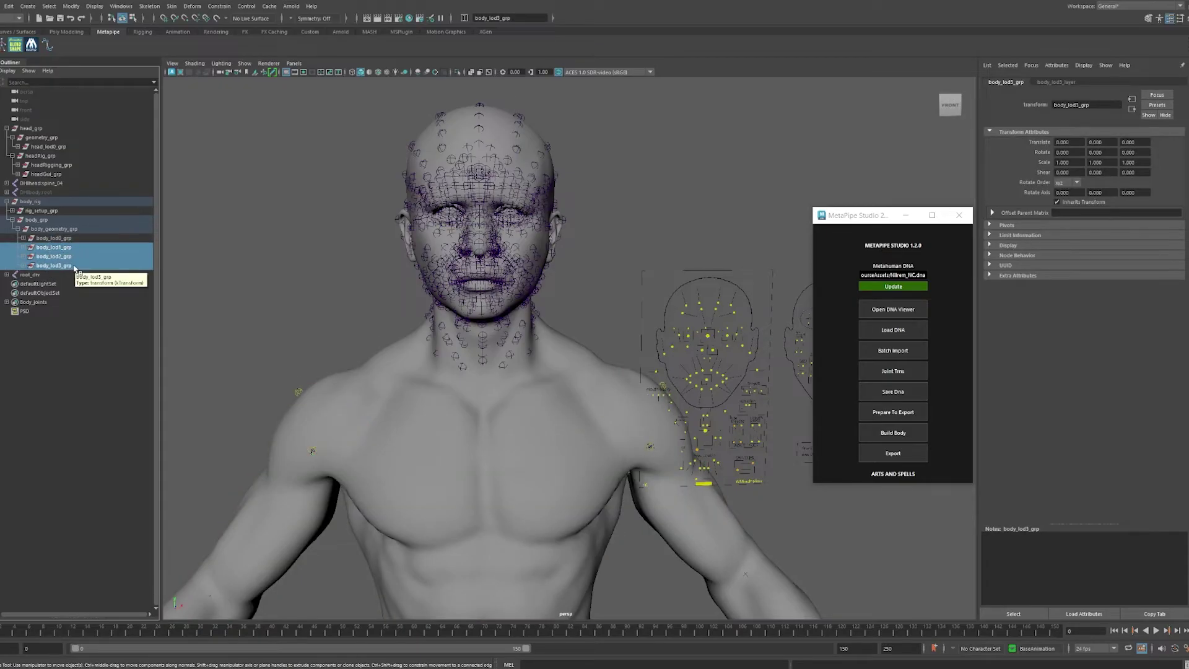
{"action": "key", "text": "Delete"}
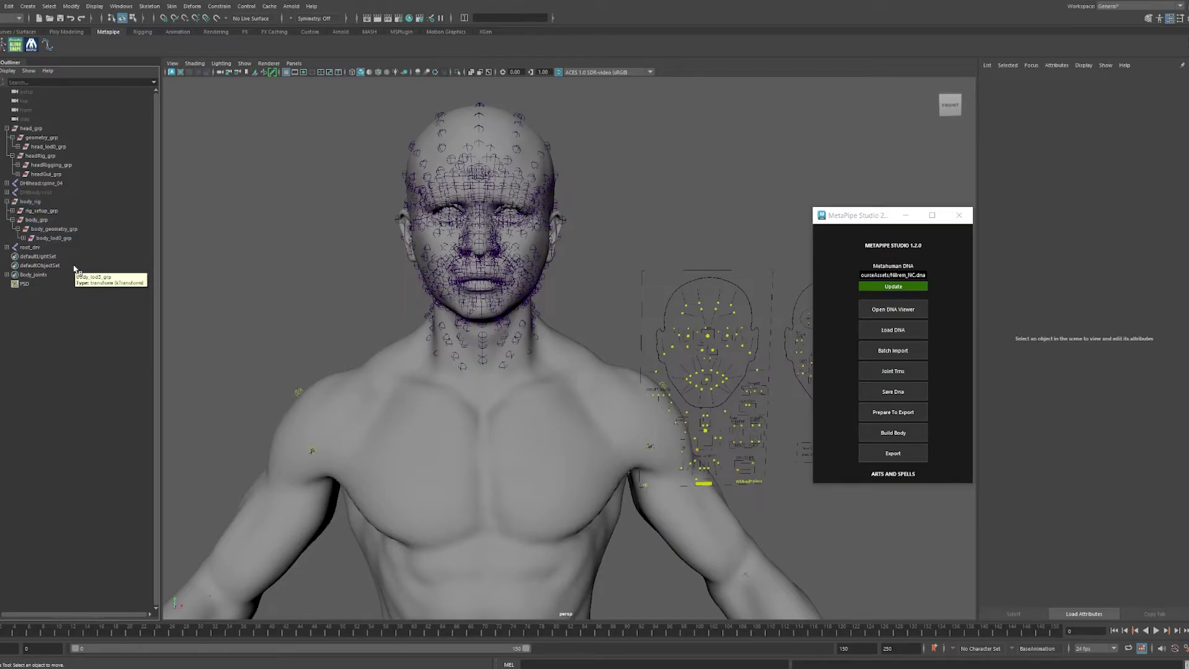
Look over the cleaned-up character's full body, facial control board and head.
{"action": "scroll", "coordinate": [513, 332], "scroll_direction": "down", "scroll_amount": 5}
{"action": "middle_click_drag", "start_coordinate": [543, 370], "coordinate": [530, 263], "text": "alt"}
{"action": "scroll", "coordinate": [550, 325], "scroll_direction": "up", "scroll_amount": 2}
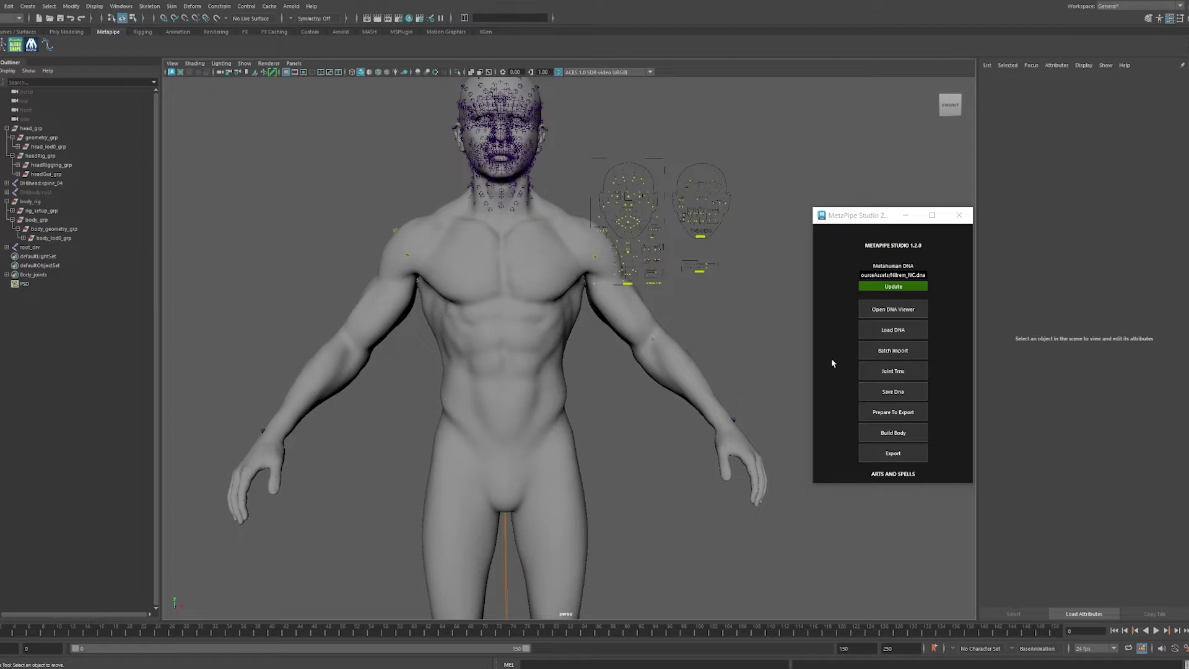
{"action": "scroll", "coordinate": [534, 299], "scroll_direction": "down", "scroll_amount": 2}
{"action": "scroll", "coordinate": [534, 299], "scroll_direction": "up", "scroll_amount": 5}
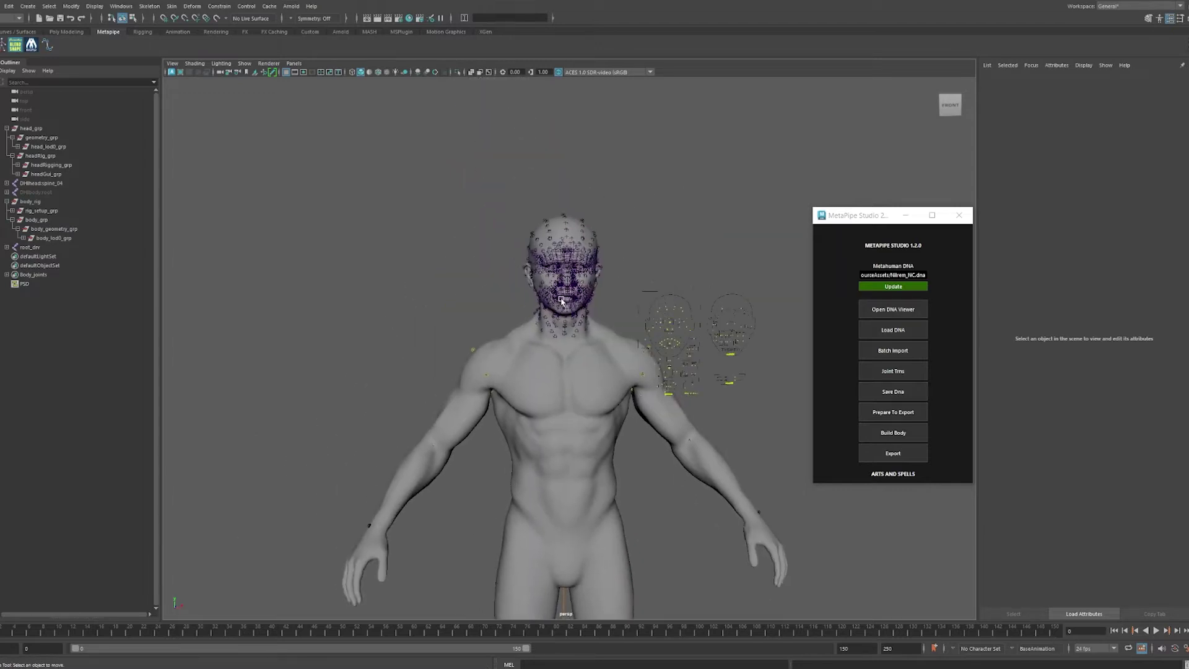
{"action": "scroll", "coordinate": [580, 319], "scroll_direction": "down", "scroll_amount": 3}
{"action": "scroll", "coordinate": [619, 337], "scroll_direction": "up", "scroll_amount": 2}
{"action": "scroll", "coordinate": [545, 386], "scroll_direction": "down", "scroll_amount": 2}
{"action": "scroll", "coordinate": [494, 406], "scroll_direction": "up", "scroll_amount": 1}
{"action": "scroll", "coordinate": [454, 329], "scroll_direction": "up", "scroll_amount": 1}
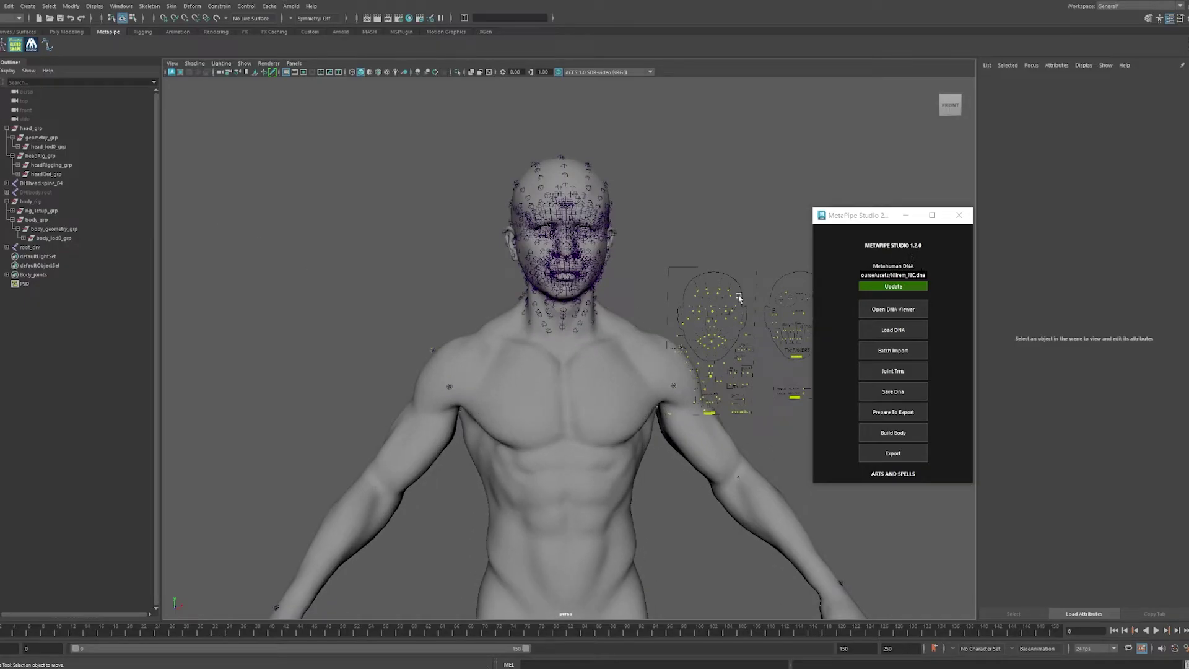
{"action": "scroll", "coordinate": [424, 249], "scroll_direction": "up", "scroll_amount": 2}
{"action": "scroll", "coordinate": [569, 359], "scroll_direction": "up", "scroll_amount": 1}
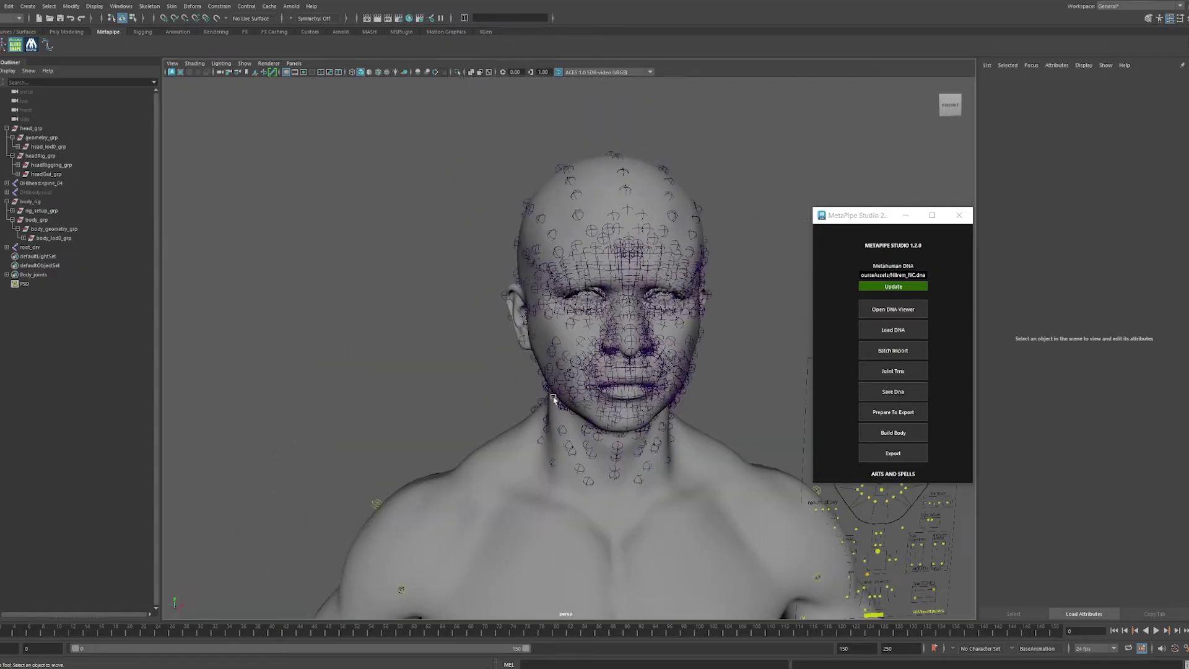
Hide the joints in the viewport to get a clear view of the face and eye meshes.
{"action": "scroll", "coordinate": [582, 295], "scroll_direction": "up", "scroll_amount": 6}
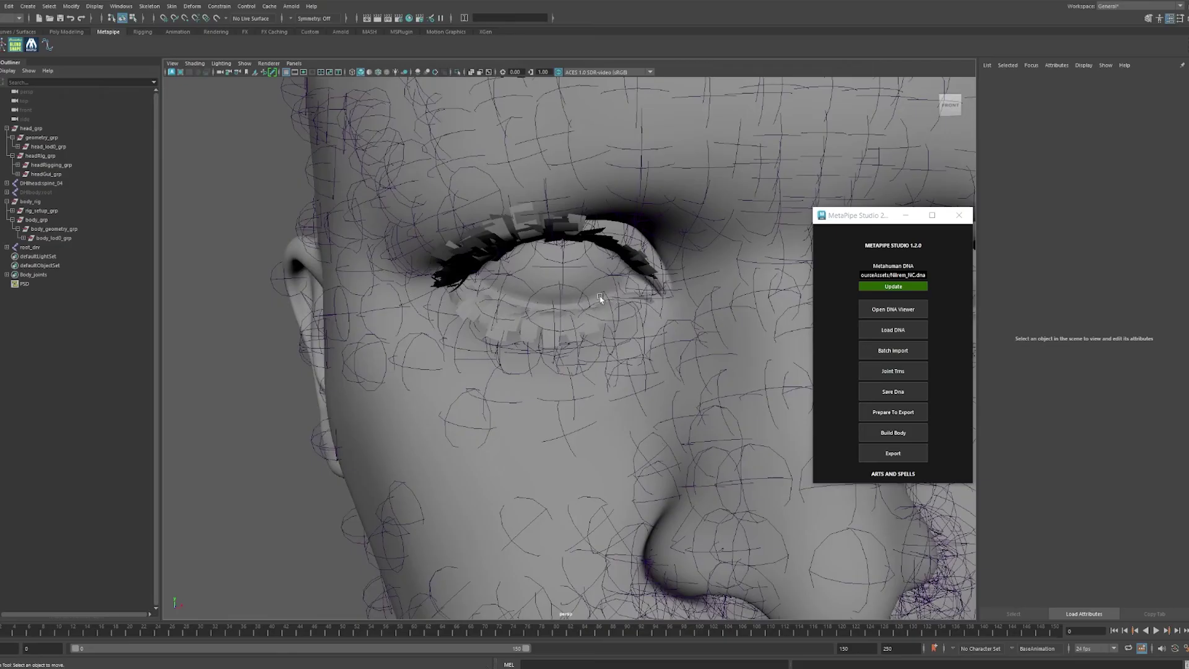
{"action": "left_click", "coordinate": [529, 334]}
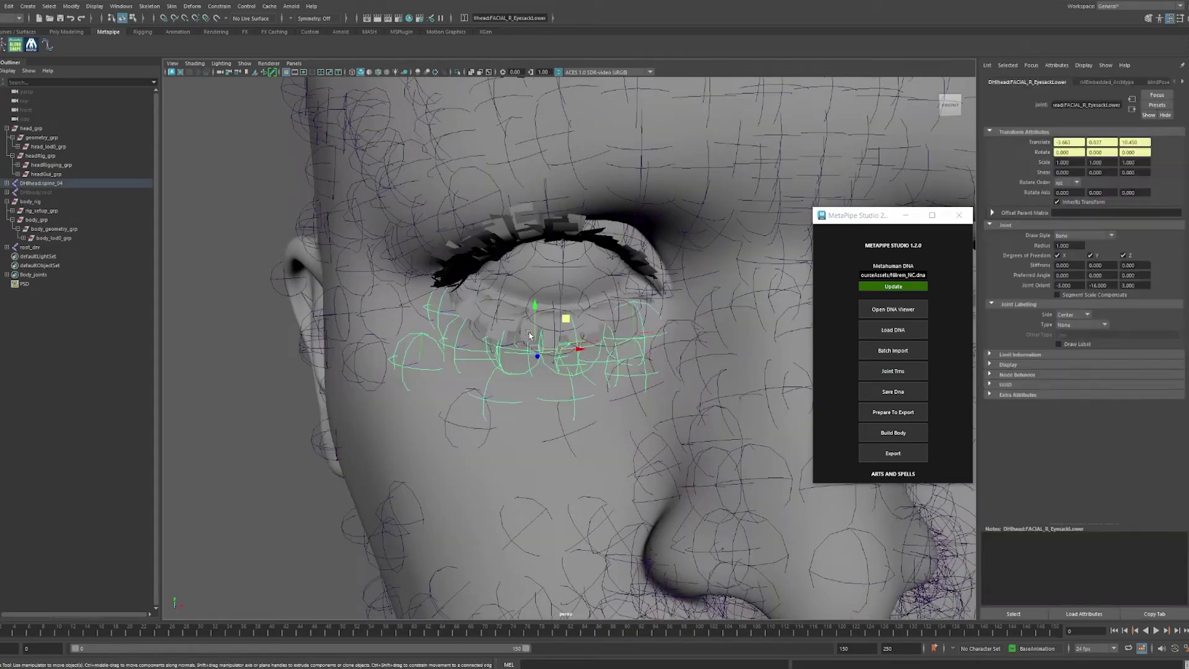
{"action": "right_click_drag", "start_coordinate": [602, 307], "coordinate": [687, 351], "text": "alt"}
{"action": "middle_click_drag", "start_coordinate": [688, 351], "coordinate": [582, 350], "text": "alt"}
{"action": "right_click_drag", "start_coordinate": [582, 351], "coordinate": [437, 342], "text": "alt"}
{"action": "scroll", "coordinate": [436, 344], "scroll_direction": "up", "scroll_amount": 3}
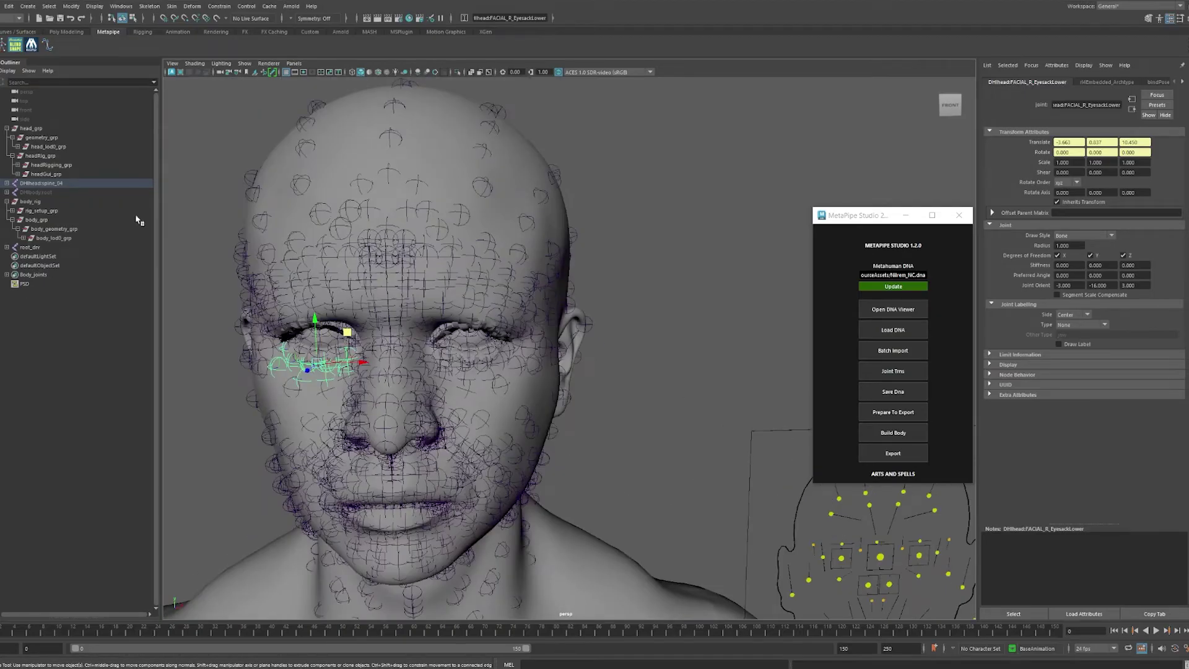
{"action": "scroll", "coordinate": [329, 337], "scroll_direction": "up", "scroll_amount": 2}
{"action": "scroll", "coordinate": [689, 128], "scroll_direction": "down", "scroll_amount": 2}
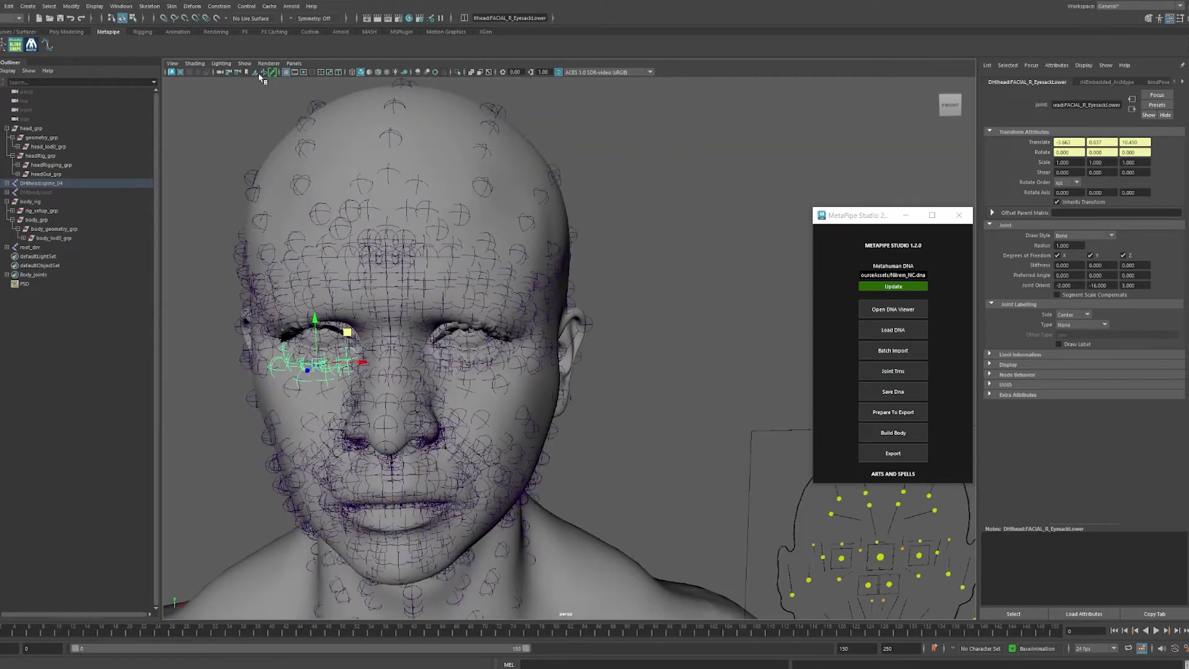
{"action": "left_click", "coordinate": [244, 63]}
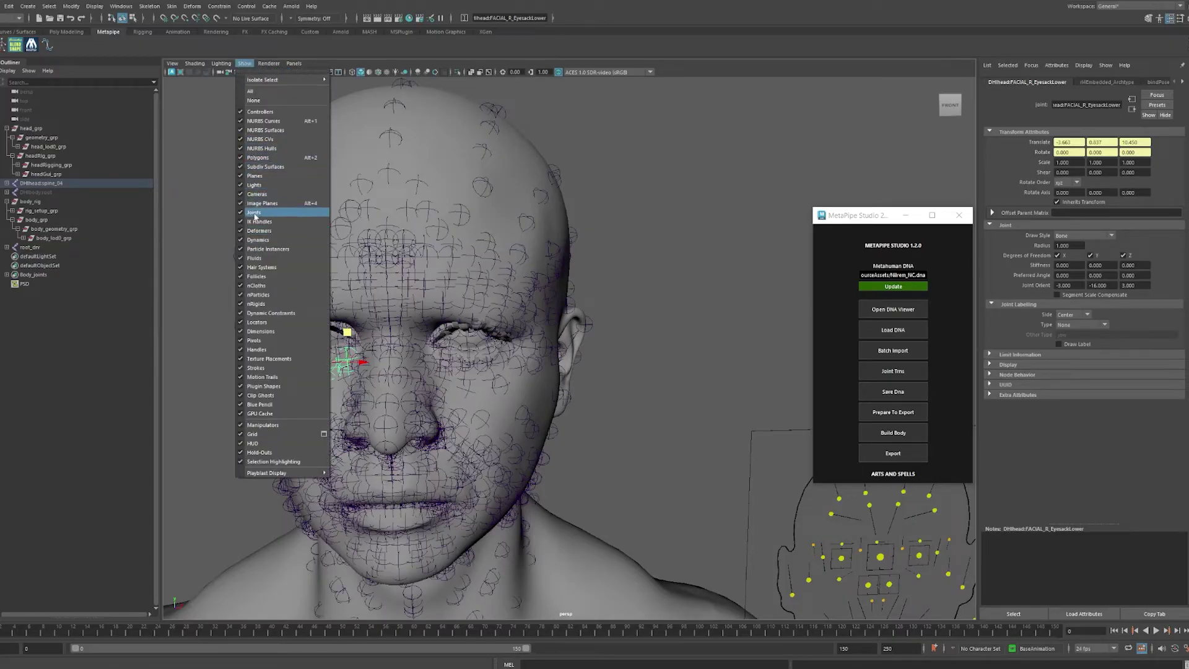
{"action": "left_click", "coordinate": [254, 213]}
{"action": "left_click", "coordinate": [341, 343]}
Examine the meshes around both eyes, selecting the eyelashes and the eyeshell in turn.
{"action": "scroll", "coordinate": [341, 344], "scroll_direction": "up", "scroll_amount": 3}
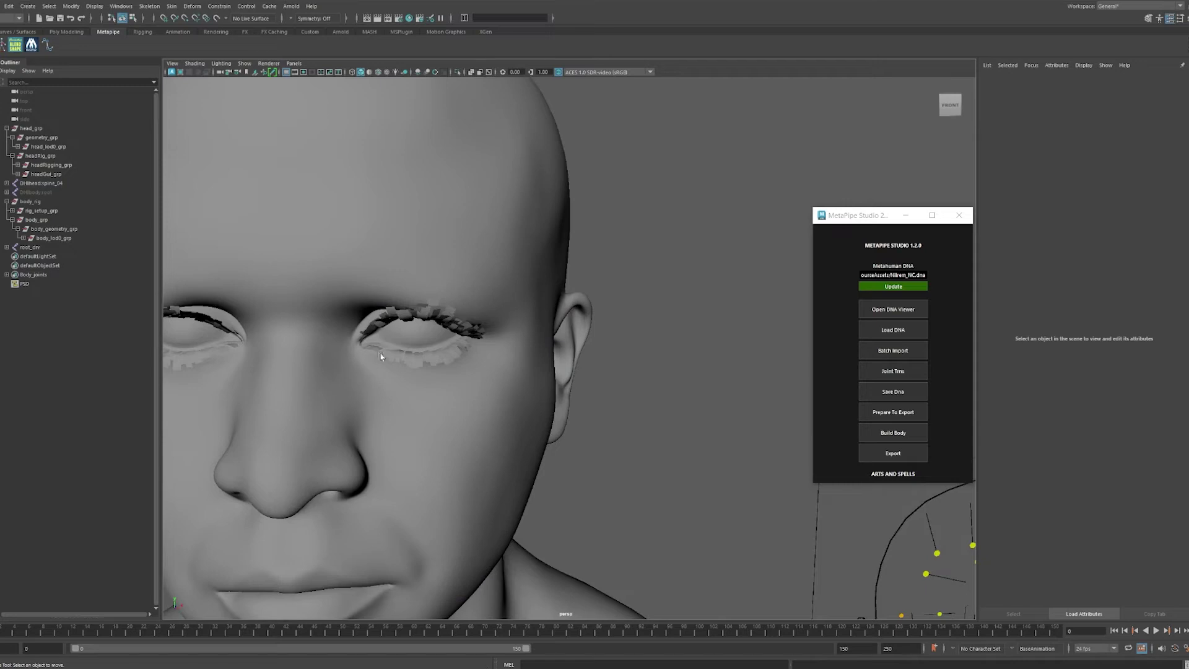
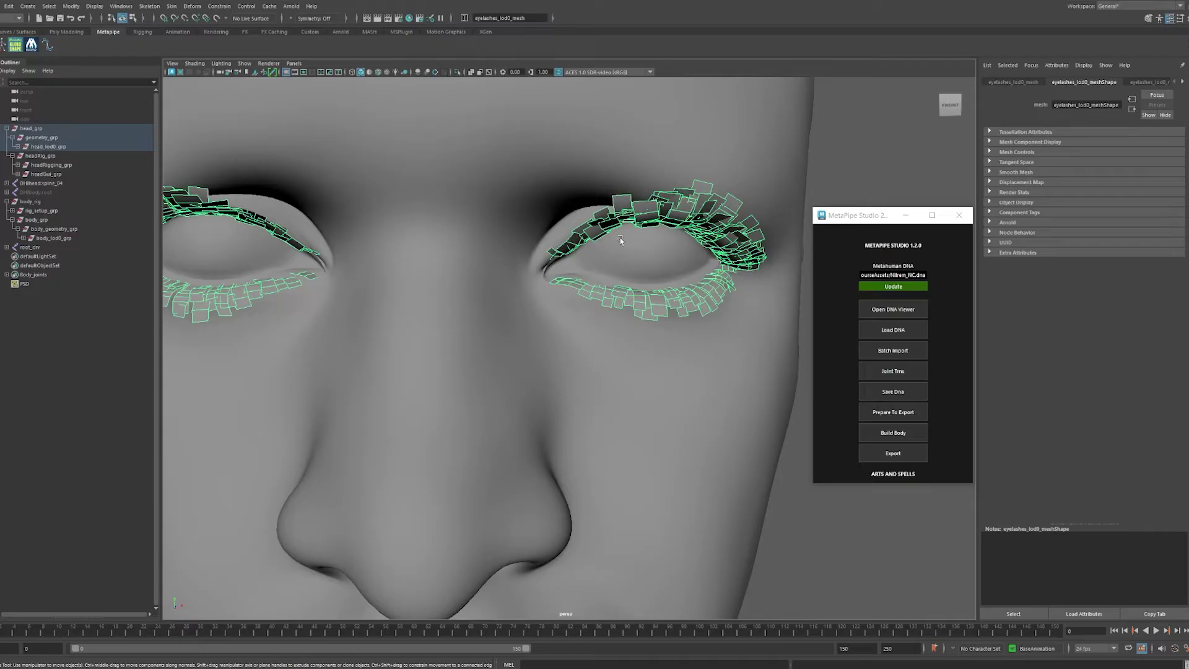
{"action": "scroll", "coordinate": [634, 253], "scroll_direction": "down", "scroll_amount": 6}
{"action": "scroll", "coordinate": [547, 318], "scroll_direction": "up", "scroll_amount": 3}
{"action": "middle_click_drag", "start_coordinate": [471, 323], "coordinate": [607, 347], "text": "alt"}
{"action": "scroll", "coordinate": [499, 324], "scroll_direction": "up", "scroll_amount": 4}
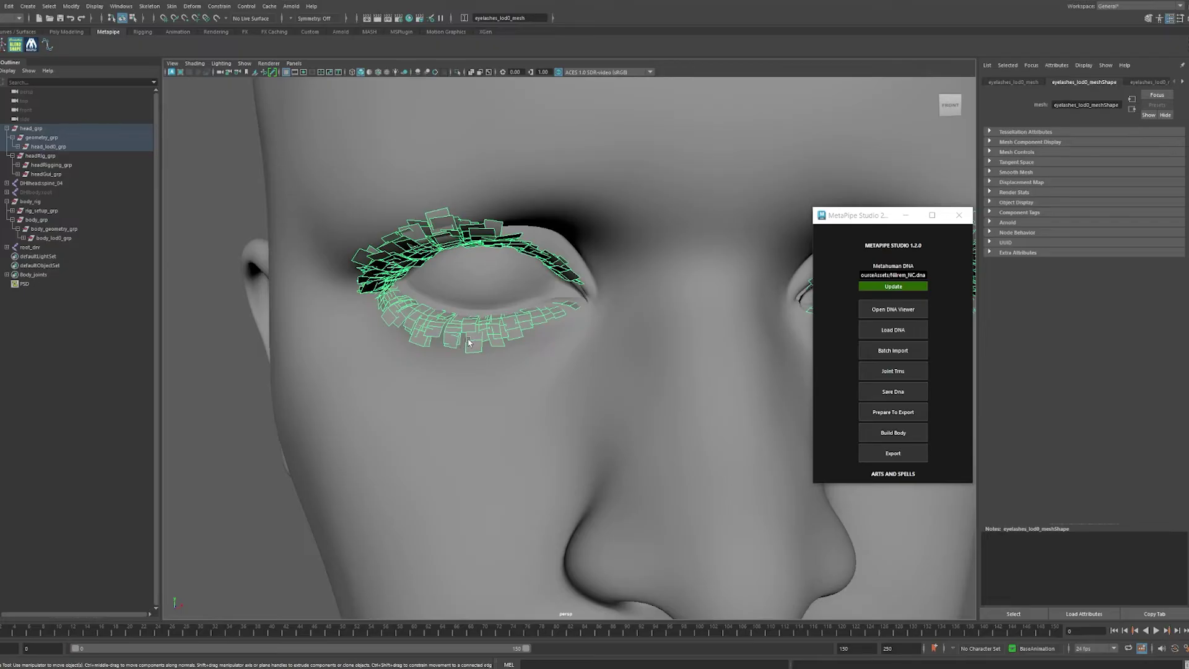
{"action": "left_click", "coordinate": [491, 311]}
{"action": "scroll", "coordinate": [505, 296], "scroll_direction": "down", "scroll_amount": 4}
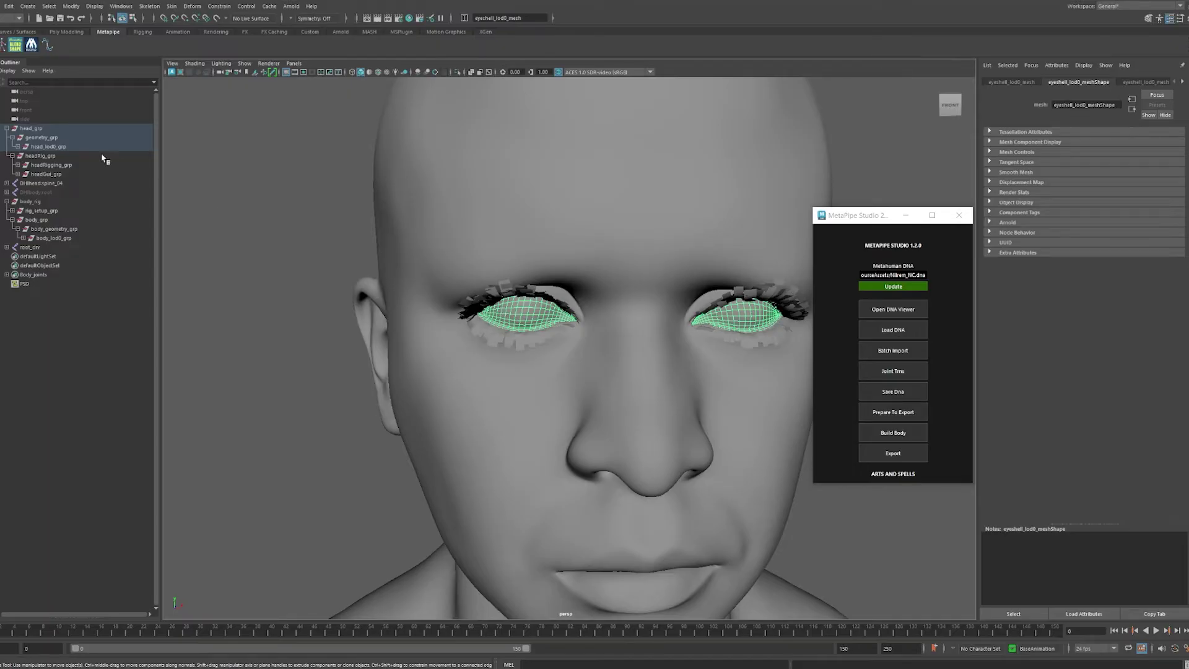
Expand head_lod0_grp and go through its head, teeth, saliva, eyeLeft and eyeRight meshes one by one.
{"action": "left_click", "coordinate": [17, 147]}
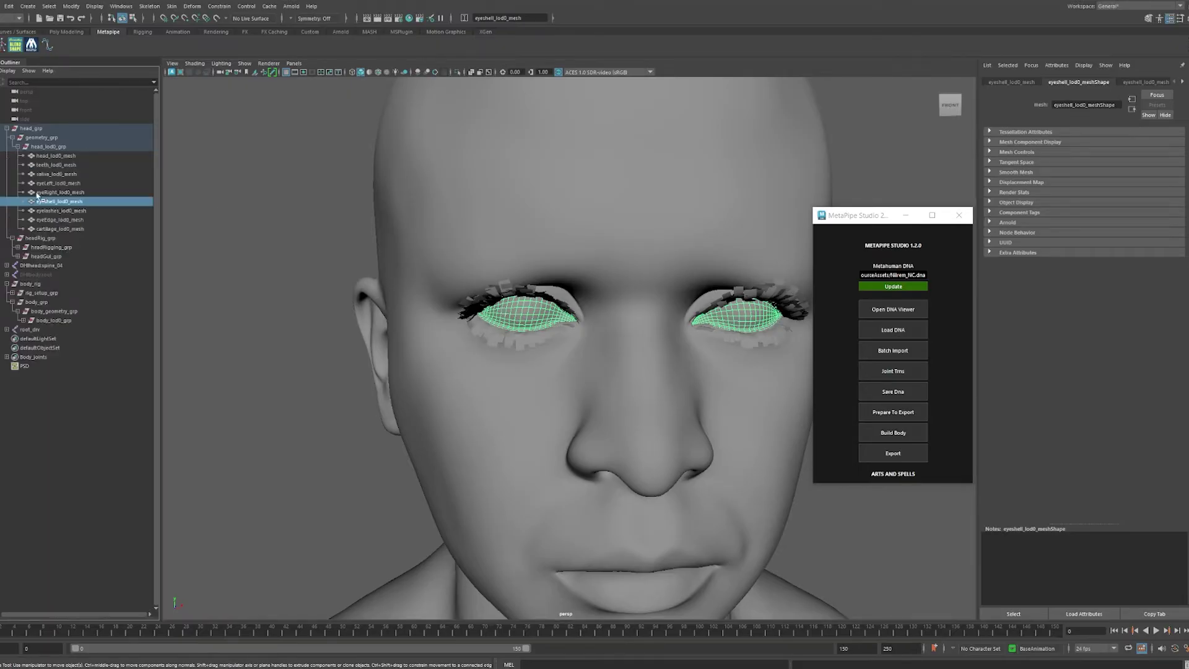
{"action": "left_click", "coordinate": [57, 157]}
{"action": "left_click", "coordinate": [75, 166]}
{"action": "left_click", "coordinate": [77, 174]}
{"action": "left_click", "coordinate": [89, 184]}
{"action": "left_click", "coordinate": [91, 192]}
{"action": "left_click", "coordinate": [91, 184]}
{"action": "left_click", "coordinate": [93, 192]}
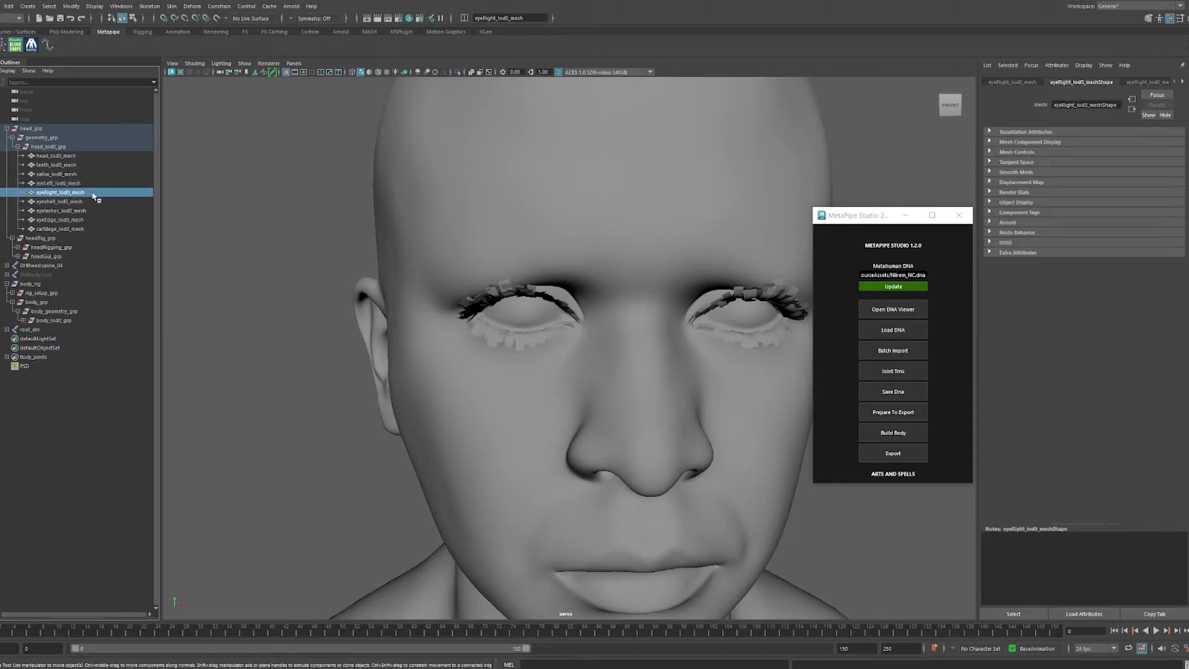
Go through the remaining eye meshes of head_lod0_grp: eyeshell, eyelashes, eyeEdge and cartilage.
{"action": "left_click", "coordinate": [521, 318]}
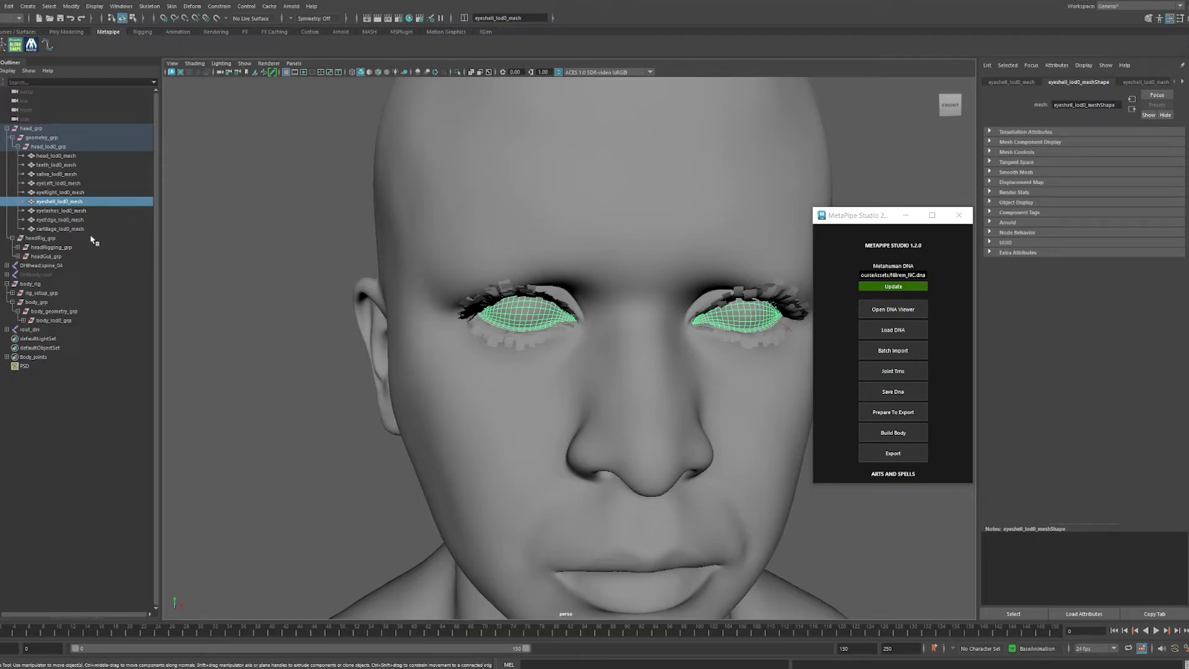
{"action": "left_click", "coordinate": [80, 211]}
{"action": "left_click", "coordinate": [90, 223]}
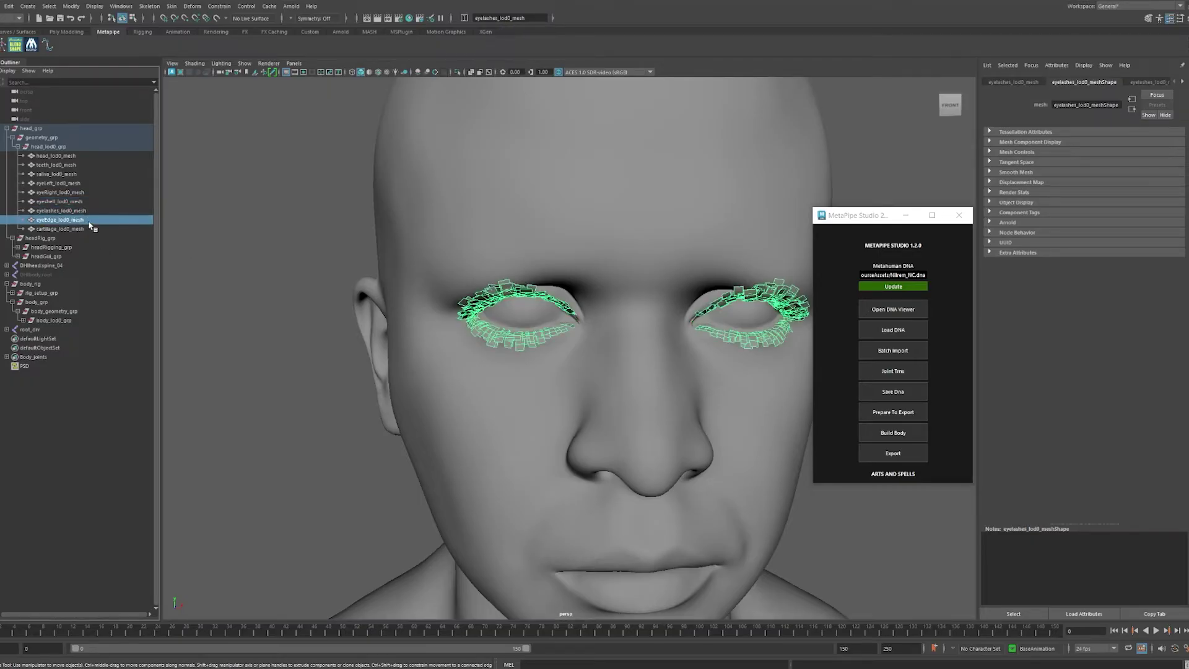
{"action": "left_click", "coordinate": [96, 230]}
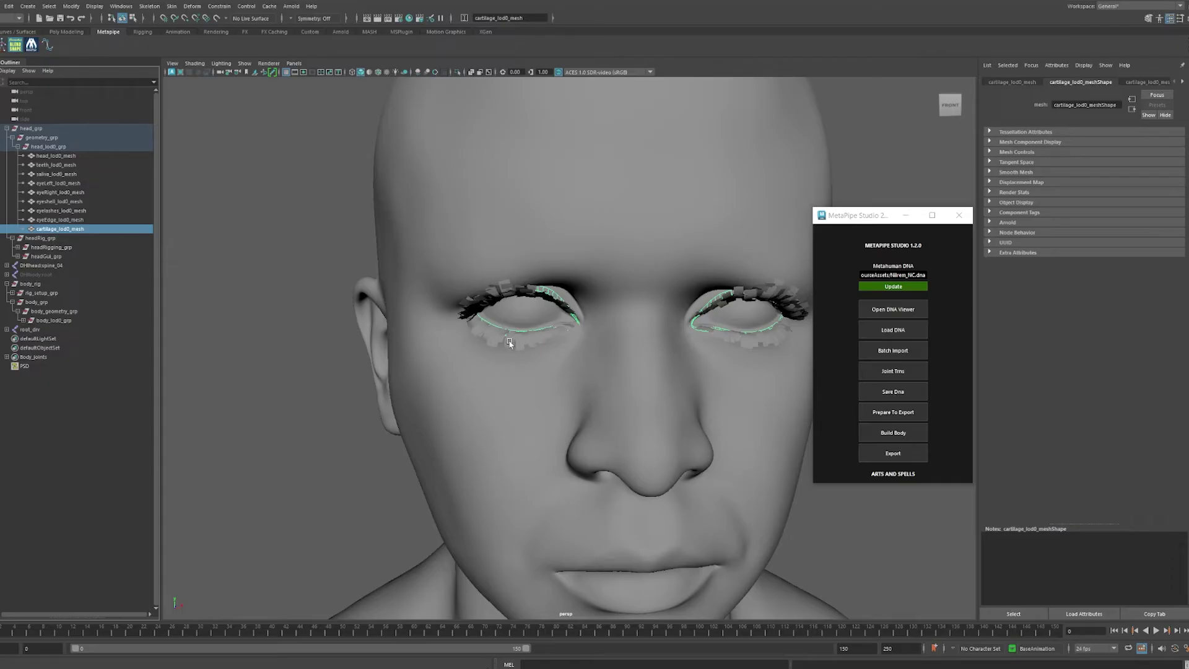
Examine the head mesh and the eyelash and eyeshell meshes by selecting them in turn on the model.
{"action": "left_click", "coordinate": [487, 375]}
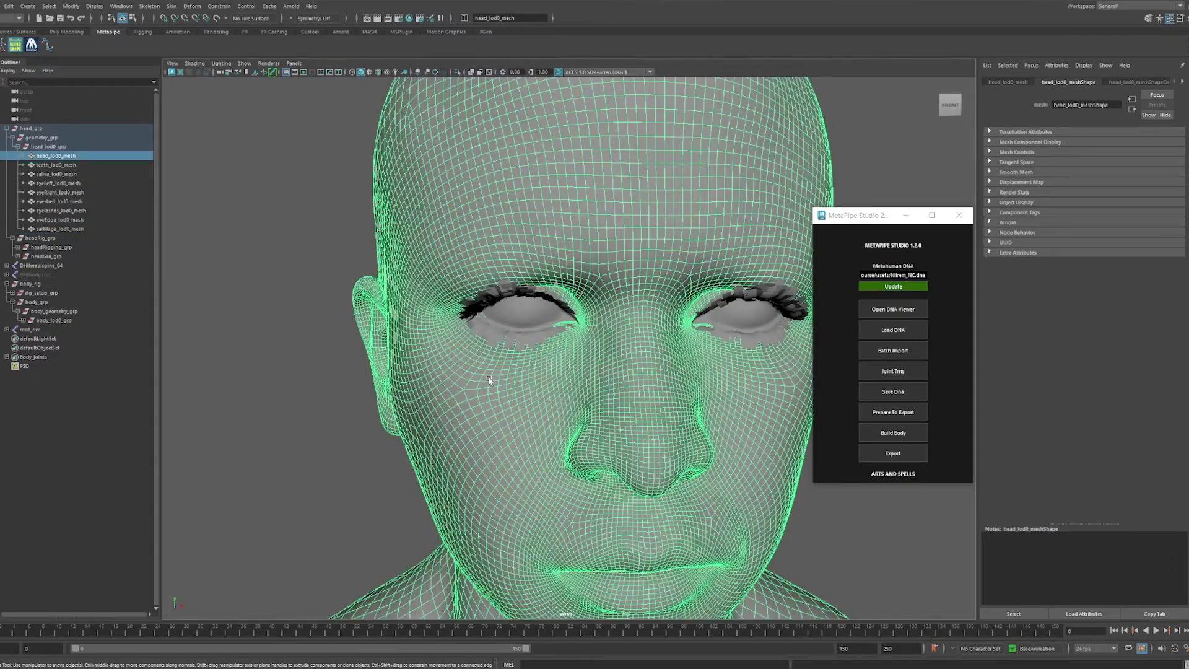
{"action": "left_click", "coordinate": [511, 345]}
{"action": "left_click", "coordinate": [515, 330]}
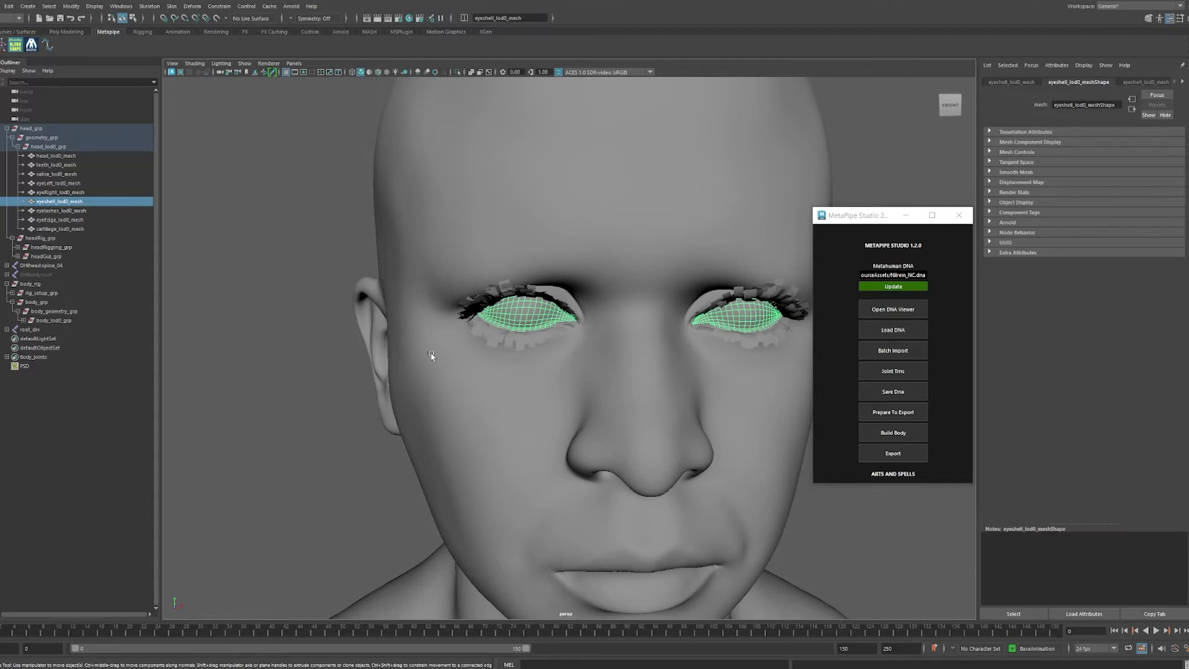
{"action": "scroll", "coordinate": [431, 355], "scroll_direction": "down", "scroll_amount": 5}
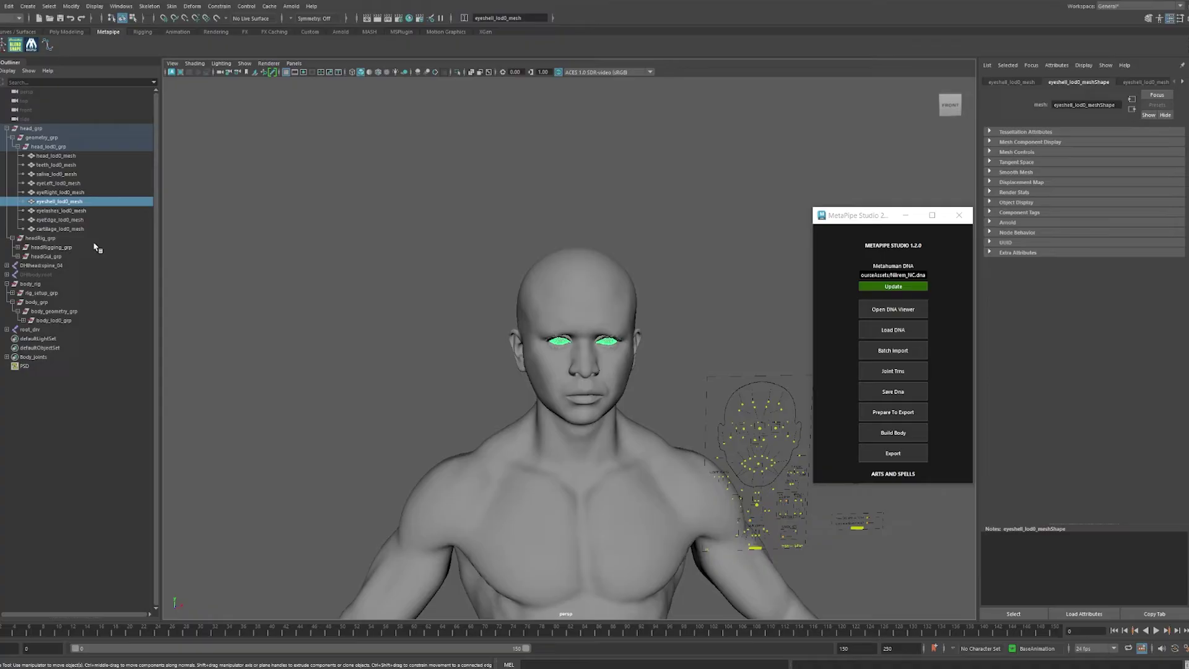
Select the body mesh and the head mesh in turn to examine how the model is divided at the shoulders.
{"action": "left_click", "coordinate": [442, 468]}
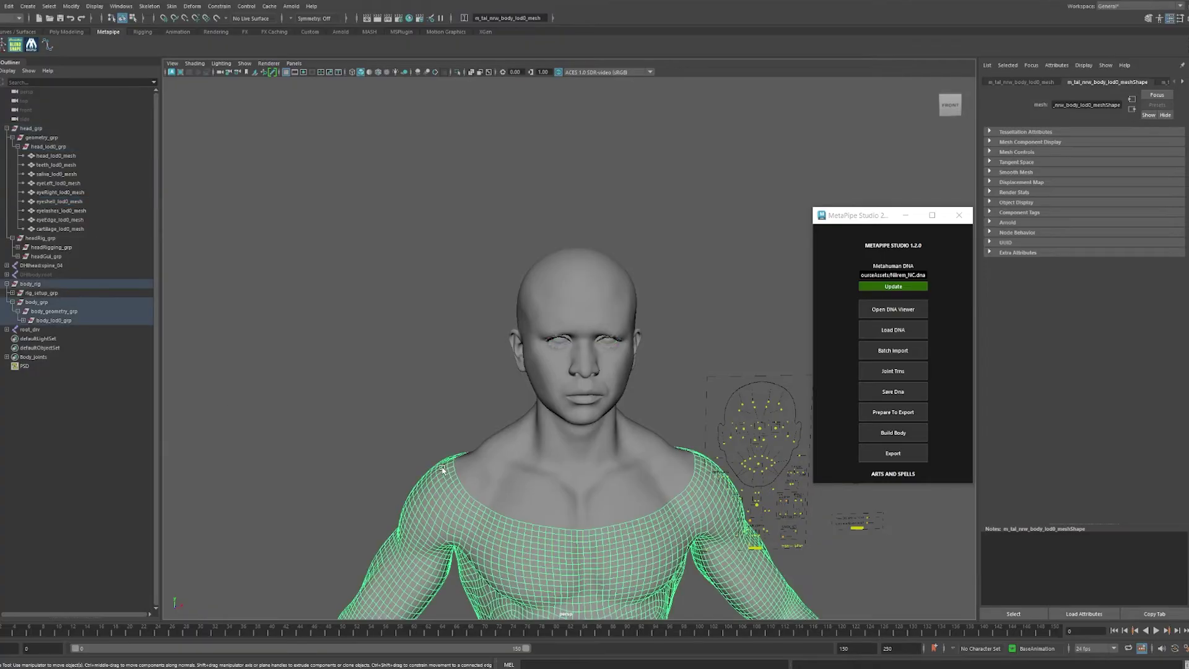
{"action": "left_click", "coordinate": [503, 434]}
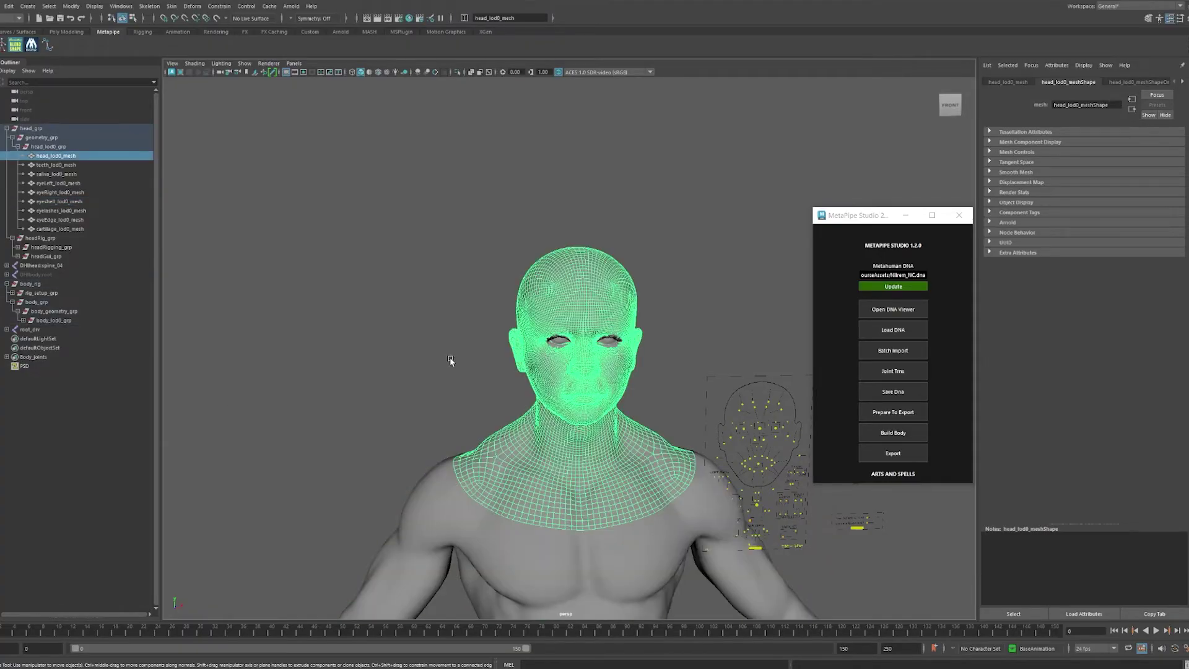
{"action": "scroll", "coordinate": [464, 386], "scroll_direction": "down", "scroll_amount": 2}
{"action": "left_click", "coordinate": [464, 385]}
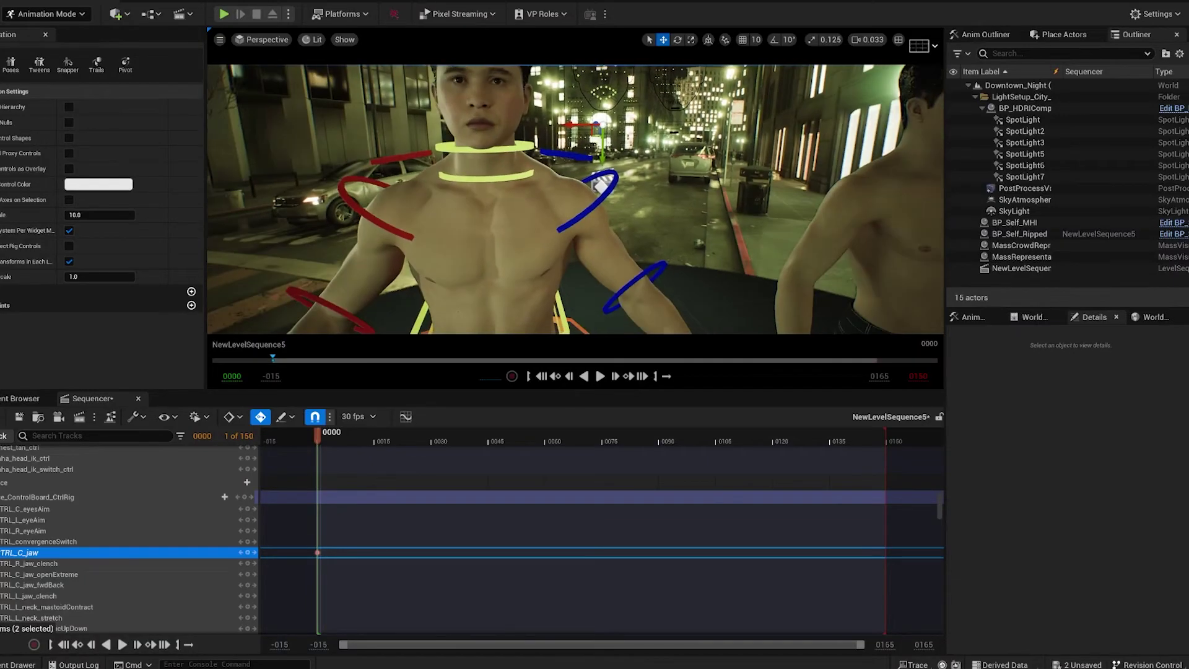
Switch to Unreal Engine and open the BP_Self_Ripped blueprint of the character in the Downtown_Night level.
{"action": "right_click_drag", "start_coordinate": [483, 192], "coordinate": [529, 217]}
{"action": "left_click", "coordinate": [530, 217]}
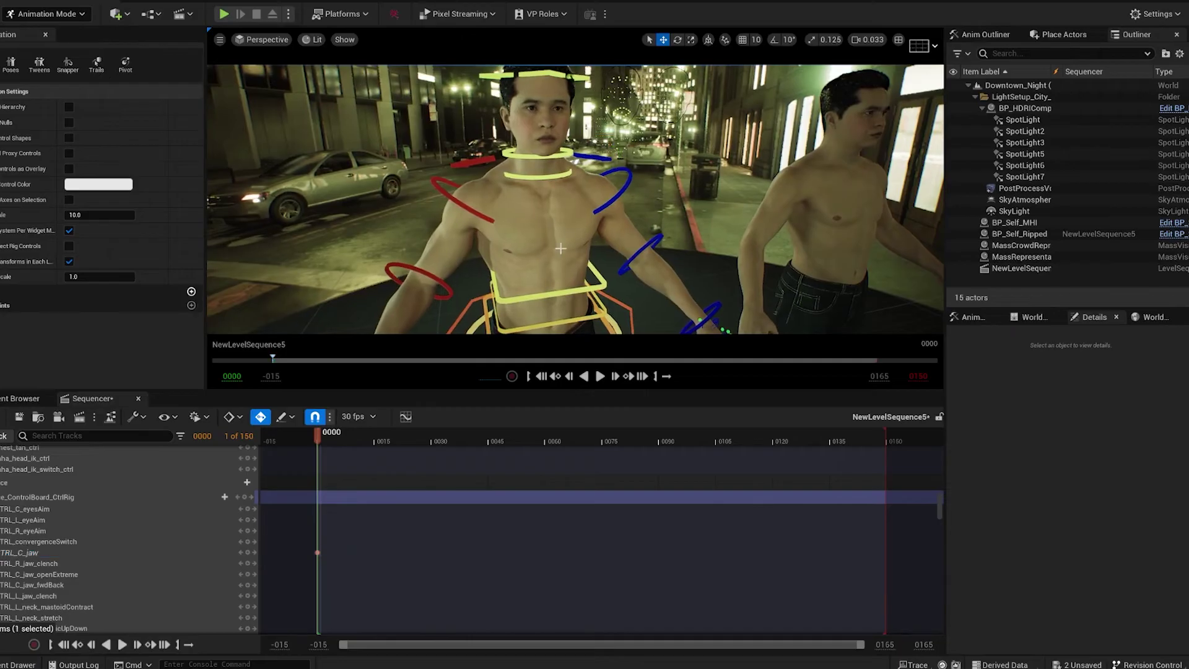
{"action": "scroll", "coordinate": [79, 487], "scroll_direction": "up", "scroll_amount": 10}
{"action": "scroll", "coordinate": [92, 505], "scroll_direction": "up", "scroll_amount": 4}
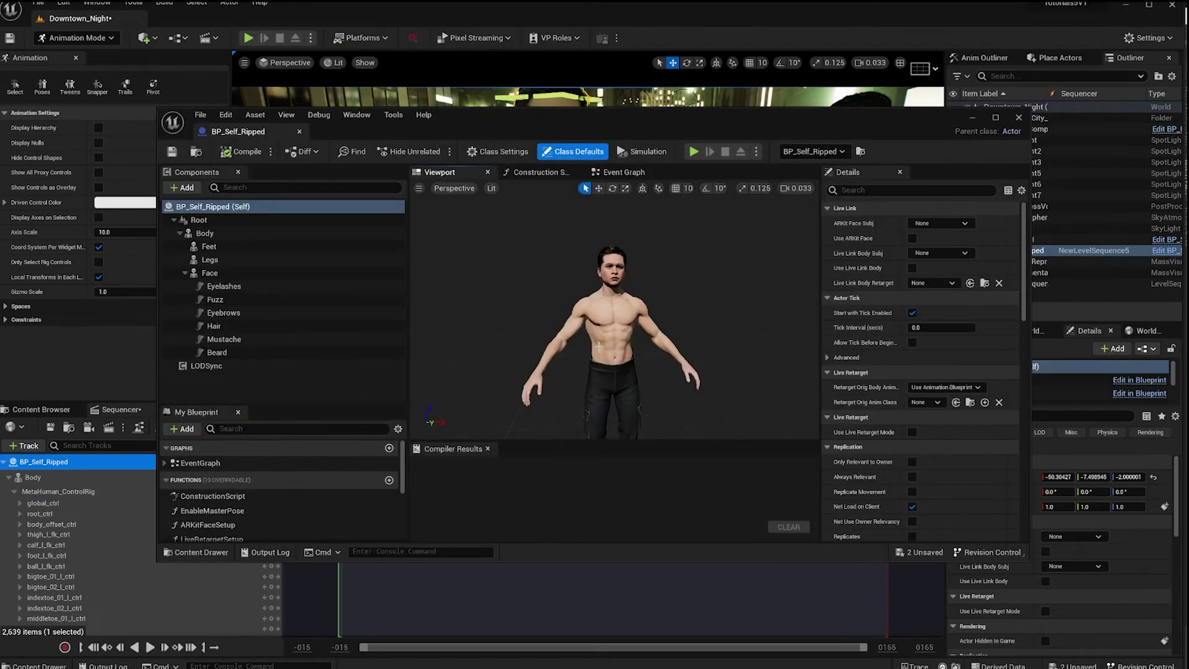
Inspect the Body component's skeletal mesh and material in the blueprint, with the character's upper body in view.
{"action": "scroll", "coordinate": [611, 282], "scroll_direction": "up", "scroll_amount": 8}
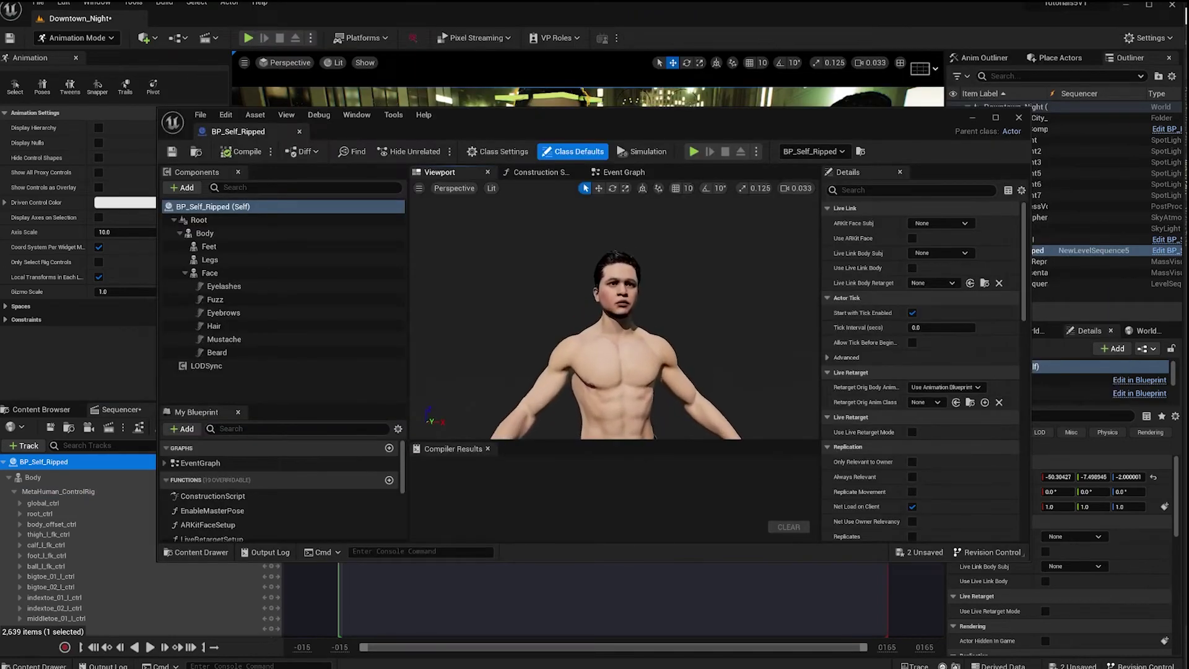
{"action": "right_click_drag", "start_coordinate": [610, 310], "coordinate": [636, 342]}
{"action": "left_click", "coordinate": [244, 234]}
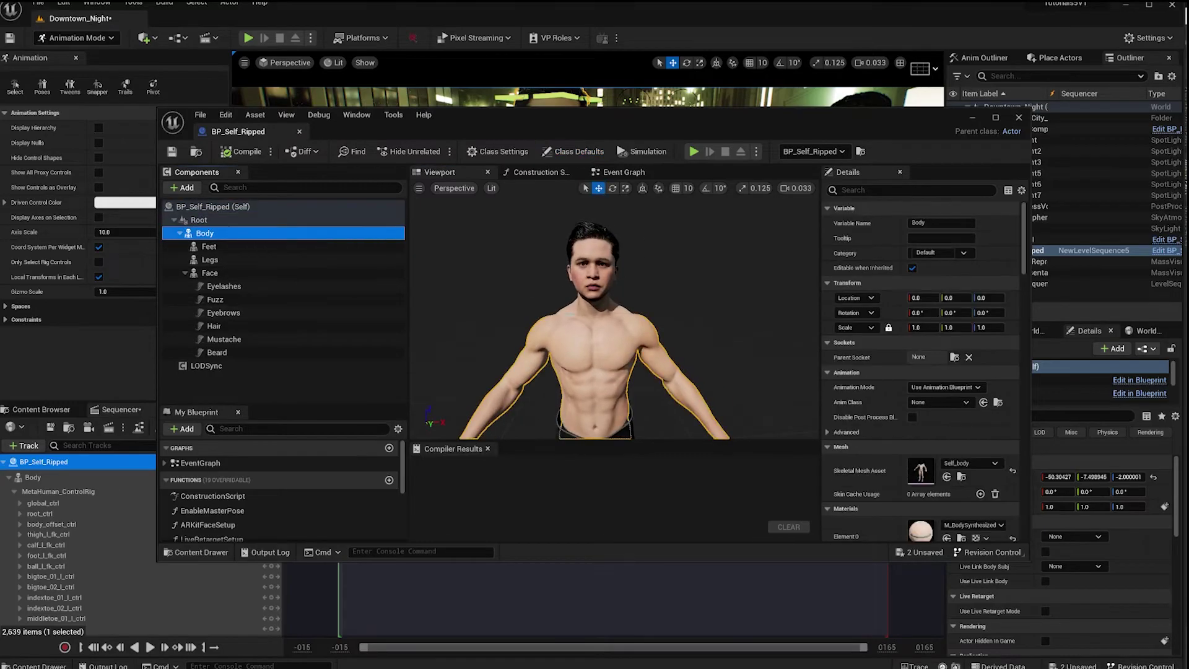
{"action": "scroll", "coordinate": [934, 419], "scroll_direction": "down", "scroll_amount": 3}
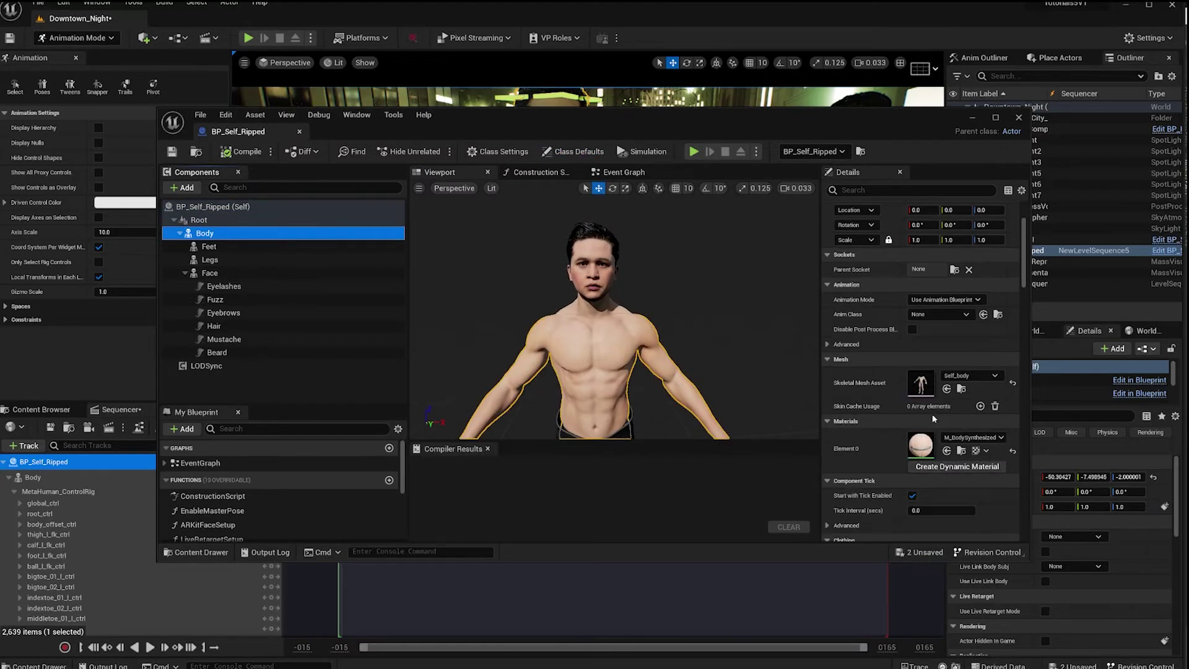
Select the Face component and go through its skeletal mesh and its material slots from Element 0 to Element 7.
{"action": "left_click", "coordinate": [272, 276]}
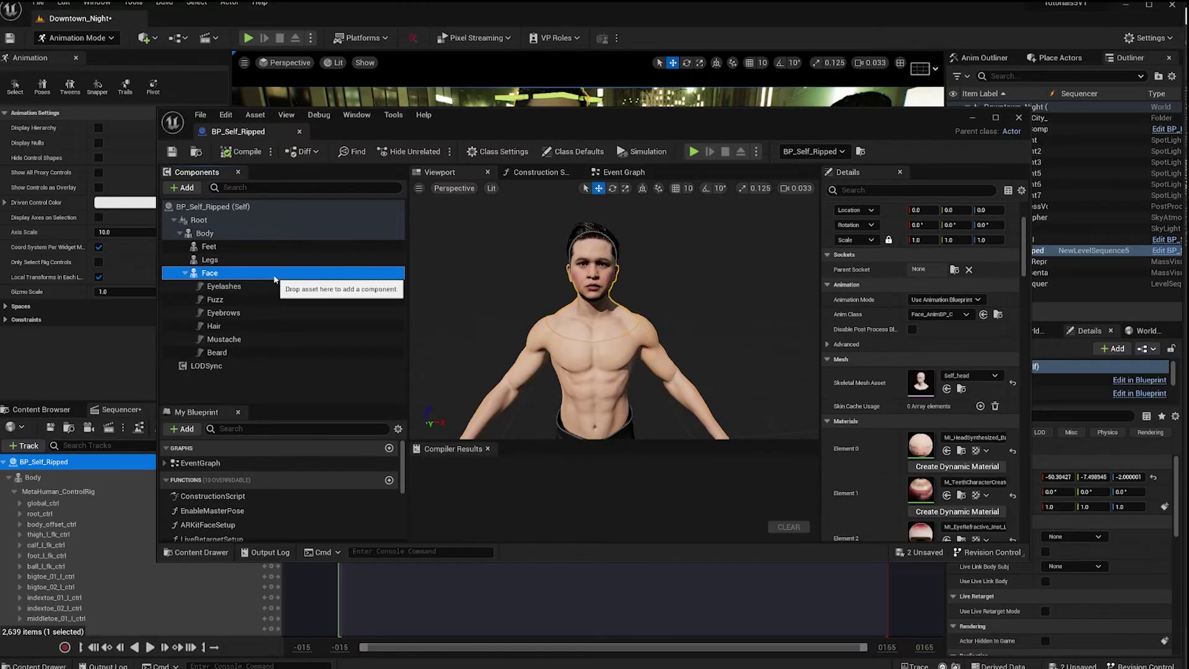
{"action": "scroll", "coordinate": [848, 383], "scroll_direction": "down", "scroll_amount": 1}
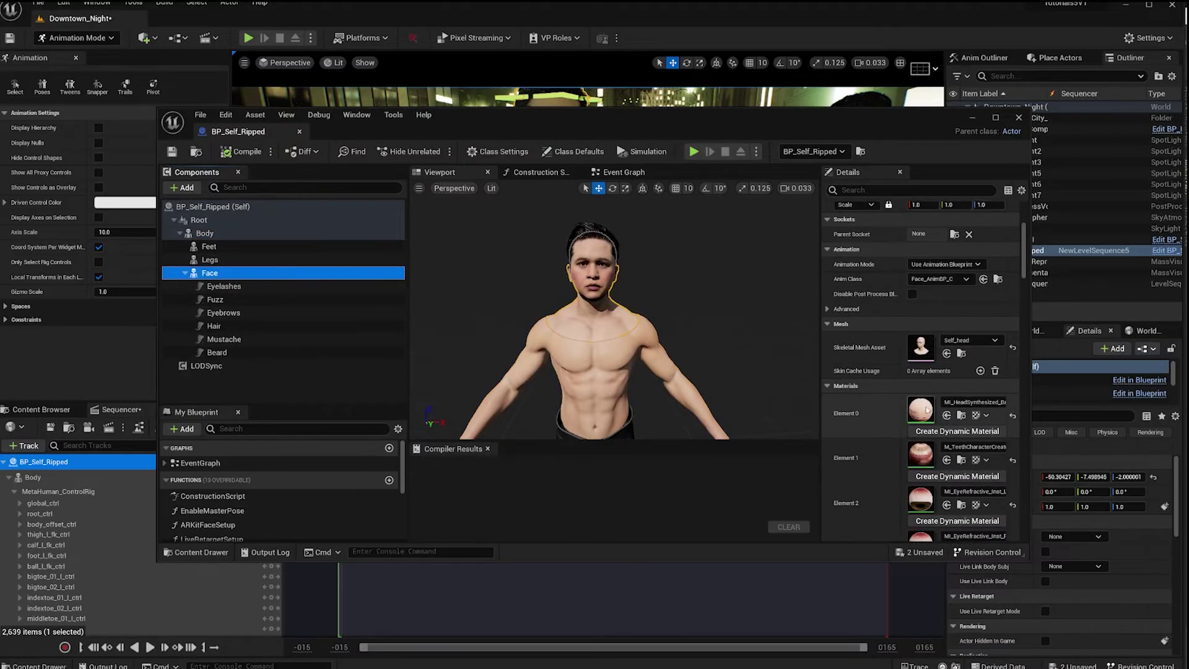
{"action": "scroll", "coordinate": [931, 410], "scroll_direction": "down", "scroll_amount": 1}
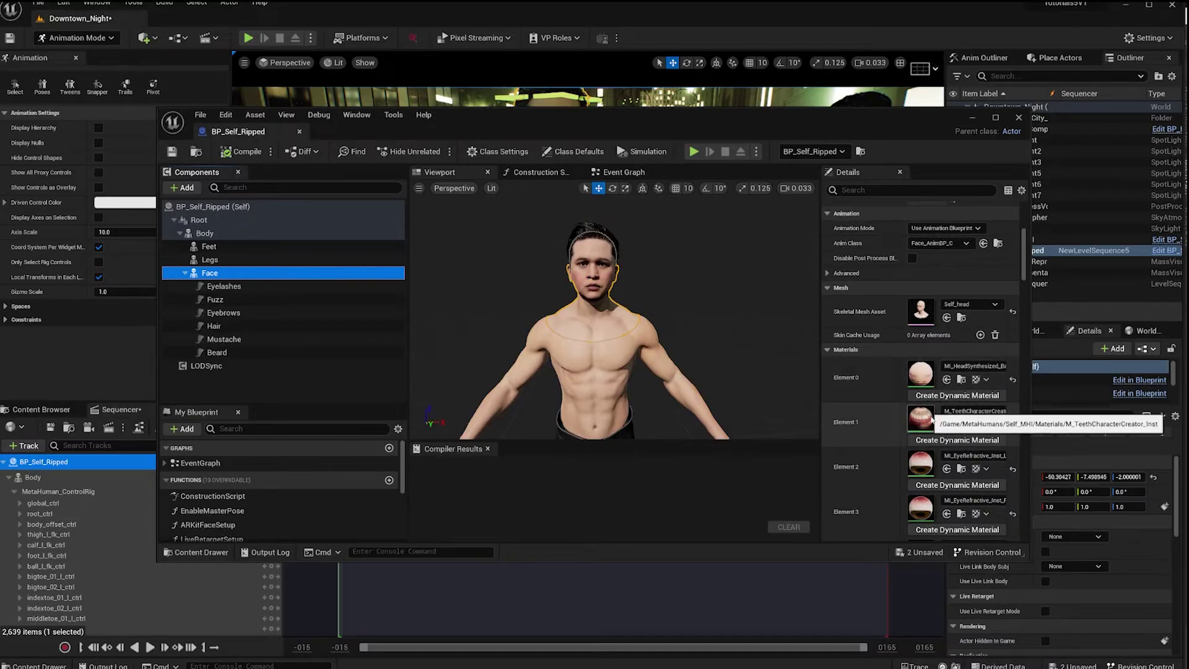
{"action": "scroll", "coordinate": [930, 414], "scroll_direction": "down", "scroll_amount": 1}
{"action": "scroll", "coordinate": [915, 435], "scroll_direction": "down", "scroll_amount": 2}
{"action": "scroll", "coordinate": [914, 433], "scroll_direction": "down", "scroll_amount": 1}
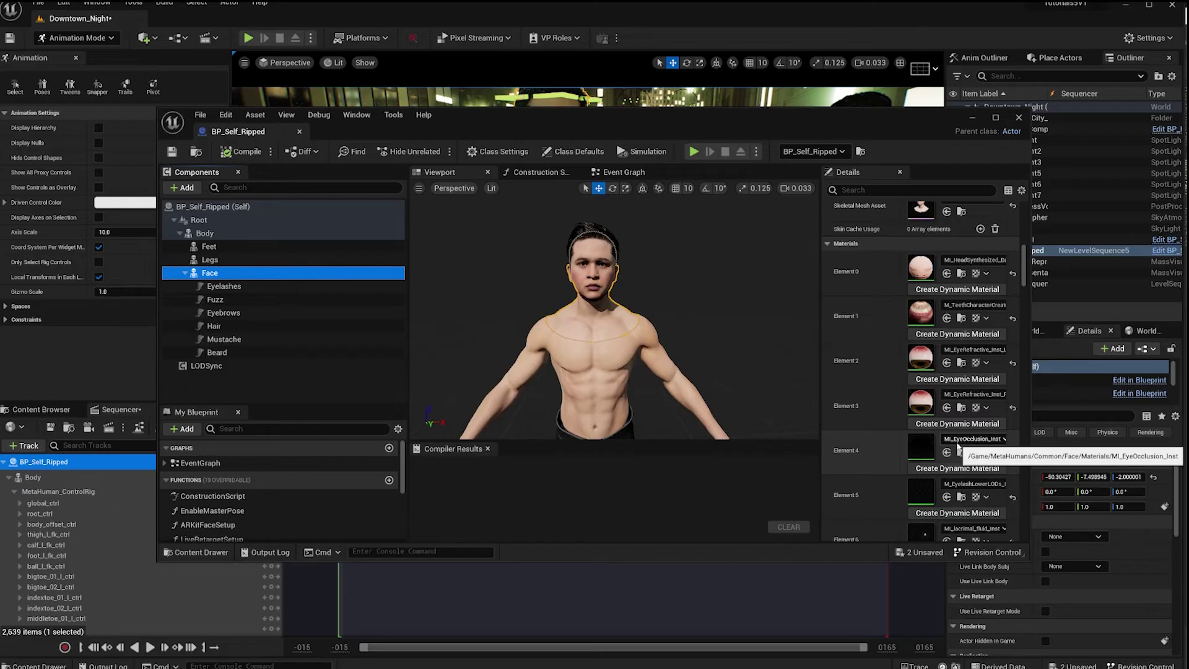
{"action": "scroll", "coordinate": [935, 461], "scroll_direction": "down", "scroll_amount": 1}
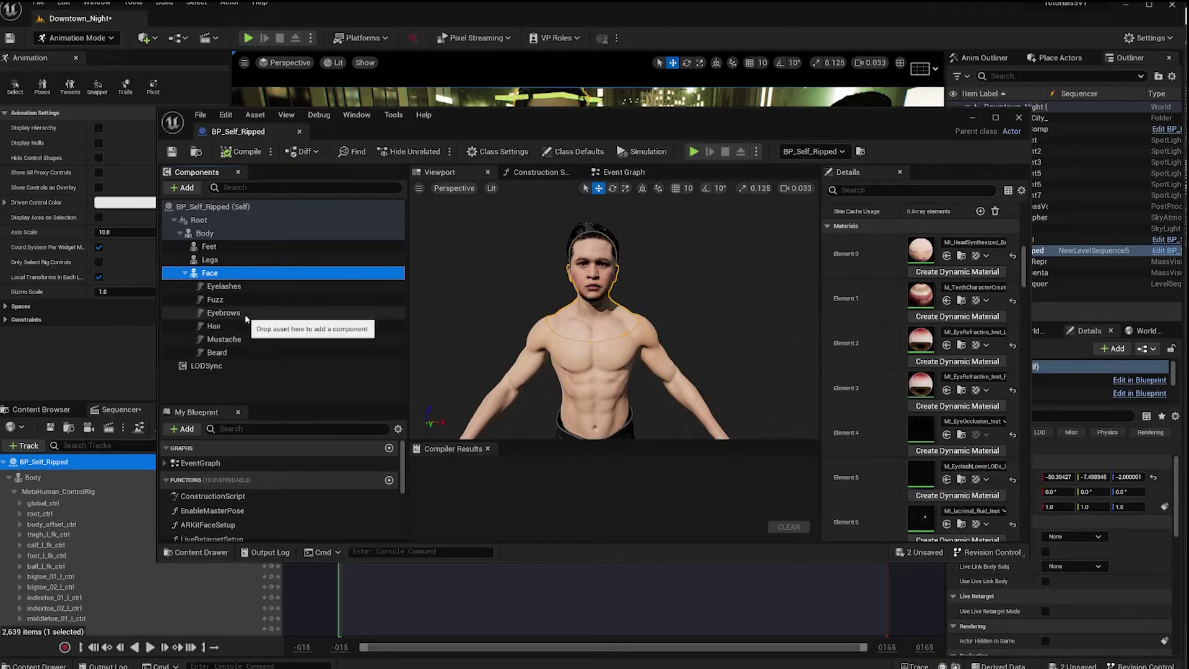
{"action": "scroll", "coordinate": [913, 419], "scroll_direction": "down", "scroll_amount": 2}
{"action": "scroll", "coordinate": [913, 419], "scroll_direction": "down", "scroll_amount": 1}
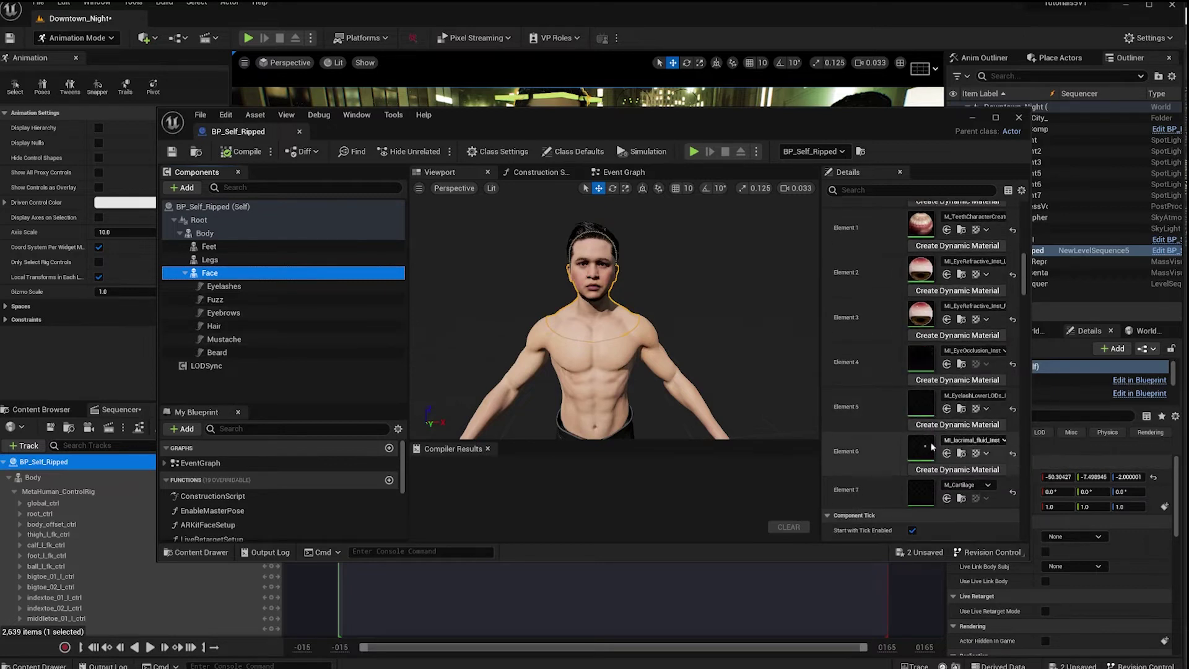
{"action": "scroll", "coordinate": [942, 447], "scroll_direction": "down", "scroll_amount": 2}
{"action": "scroll", "coordinate": [941, 447], "scroll_direction": "down", "scroll_amount": 1}
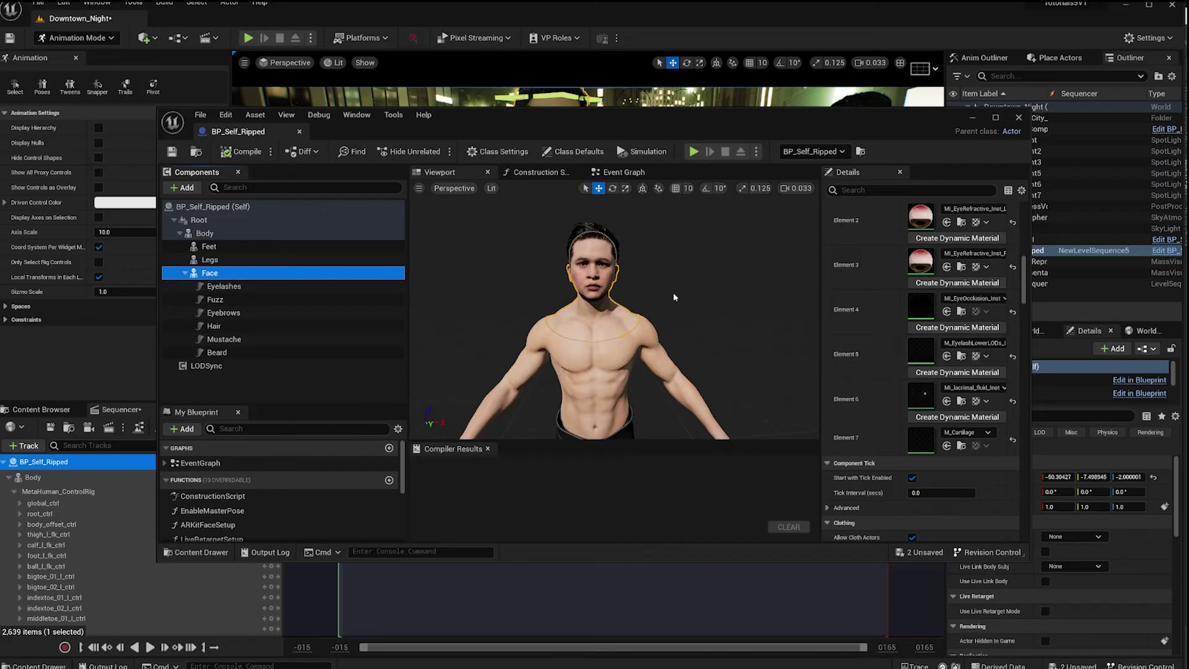
Move the blueprint window clear of the level characters and go through the Eyelashes, Fuzz, Eyebrows, Hair, Mustache and Beard components.
{"action": "left_click_drag", "start_coordinate": [632, 121], "coordinate": [651, 253]}
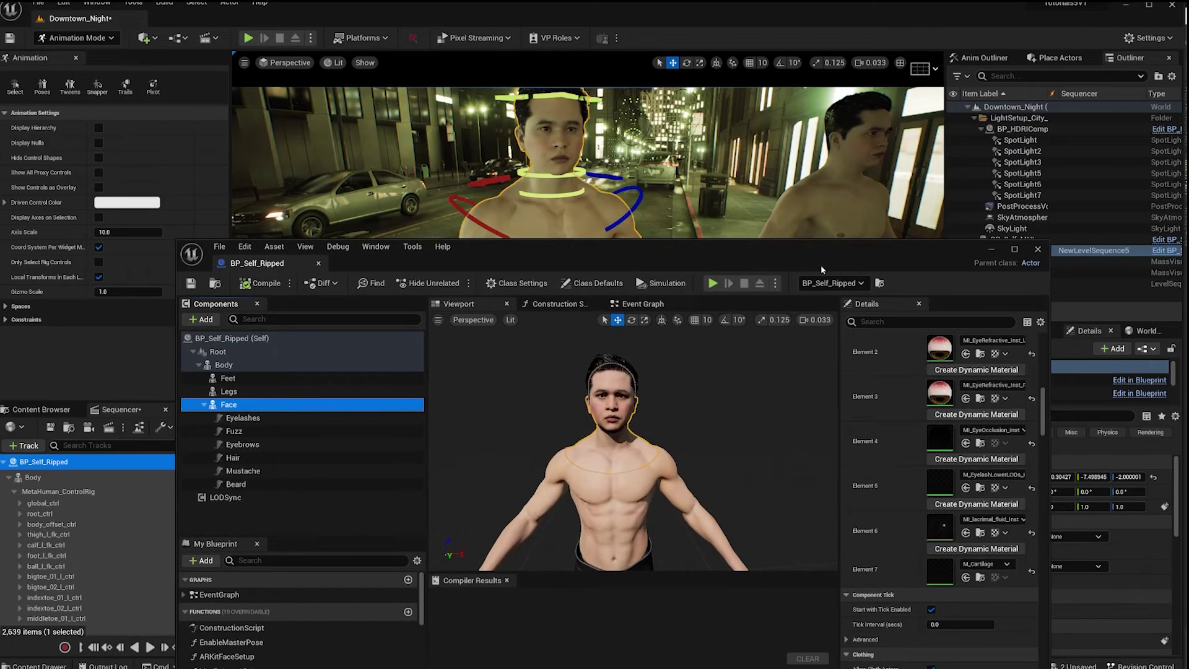
{"action": "left_click_drag", "start_coordinate": [820, 265], "coordinate": [773, 213]}
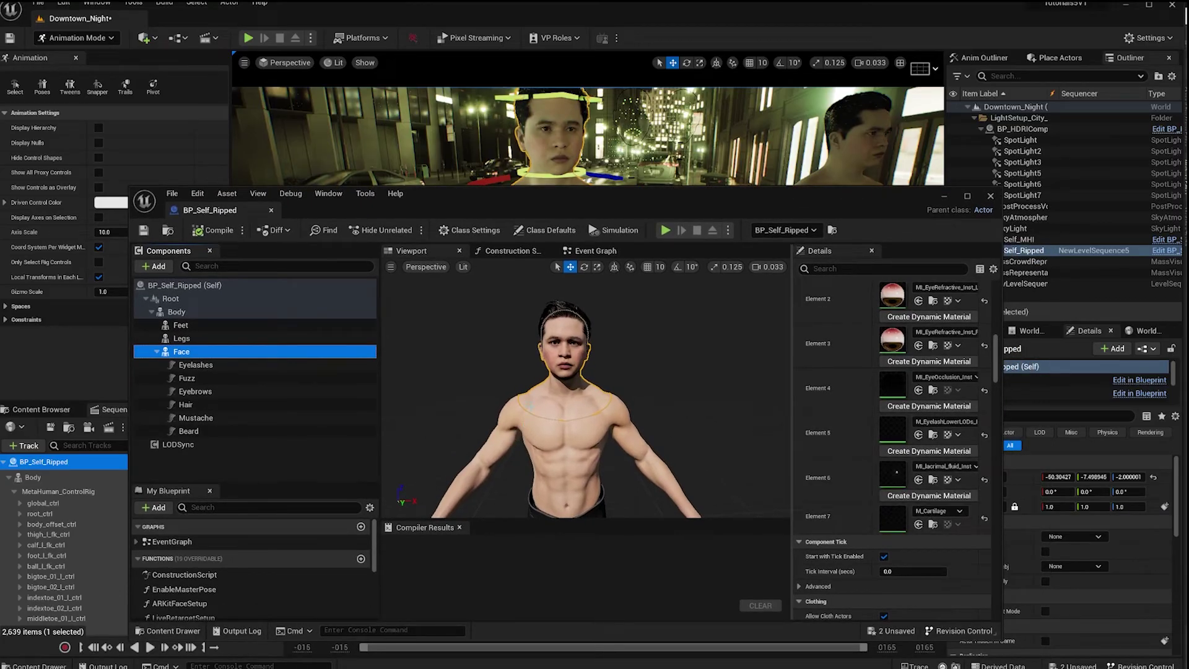
{"action": "left_click", "coordinate": [217, 365]}
{"action": "left_click", "coordinate": [227, 380]}
{"action": "left_click", "coordinate": [238, 394]}
{"action": "left_click", "coordinate": [238, 405]}
{"action": "left_click", "coordinate": [239, 418]}
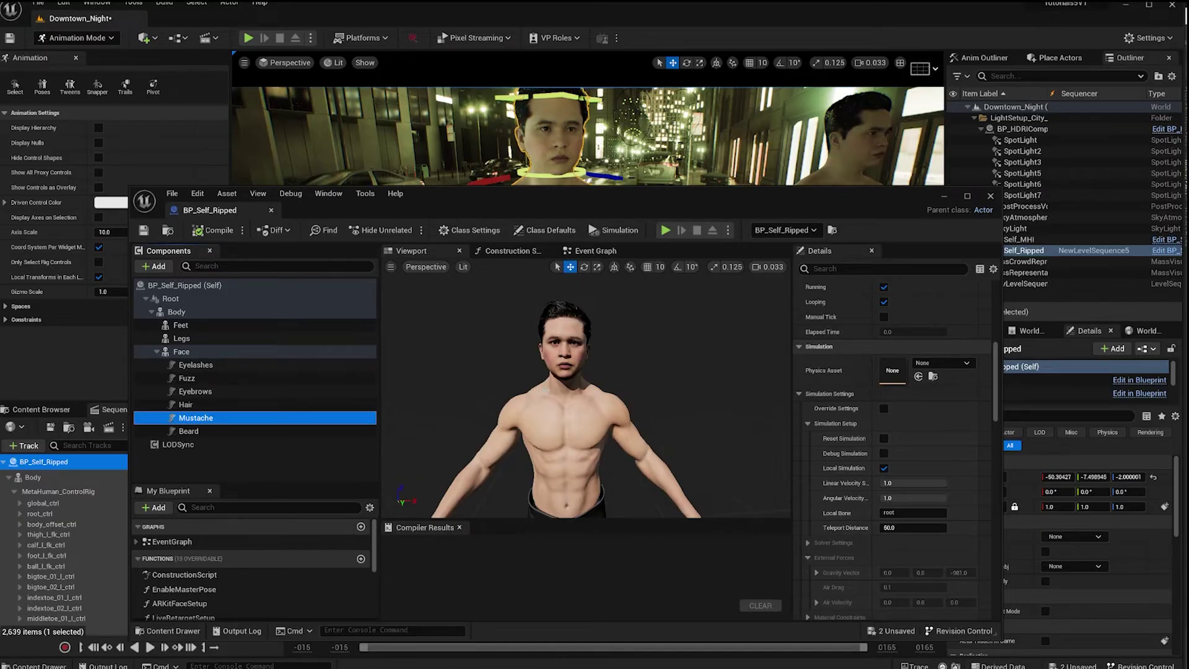
{"action": "left_click", "coordinate": [245, 432]}
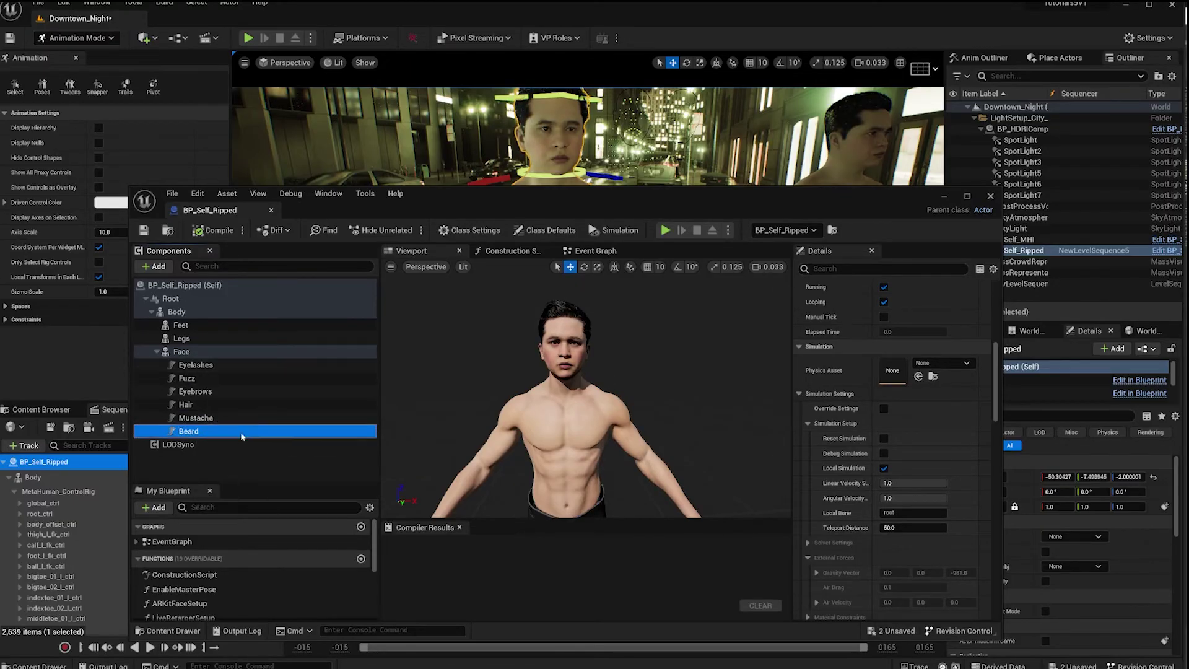
Go back up through the groom components from Mustache to Eyelashes and compare Fuzz, Eyebrows and Hair on the character.
{"action": "left_click", "coordinate": [212, 421]}
{"action": "left_click", "coordinate": [192, 405]}
{"action": "left_click", "coordinate": [202, 392]}
{"action": "left_click", "coordinate": [200, 380]}
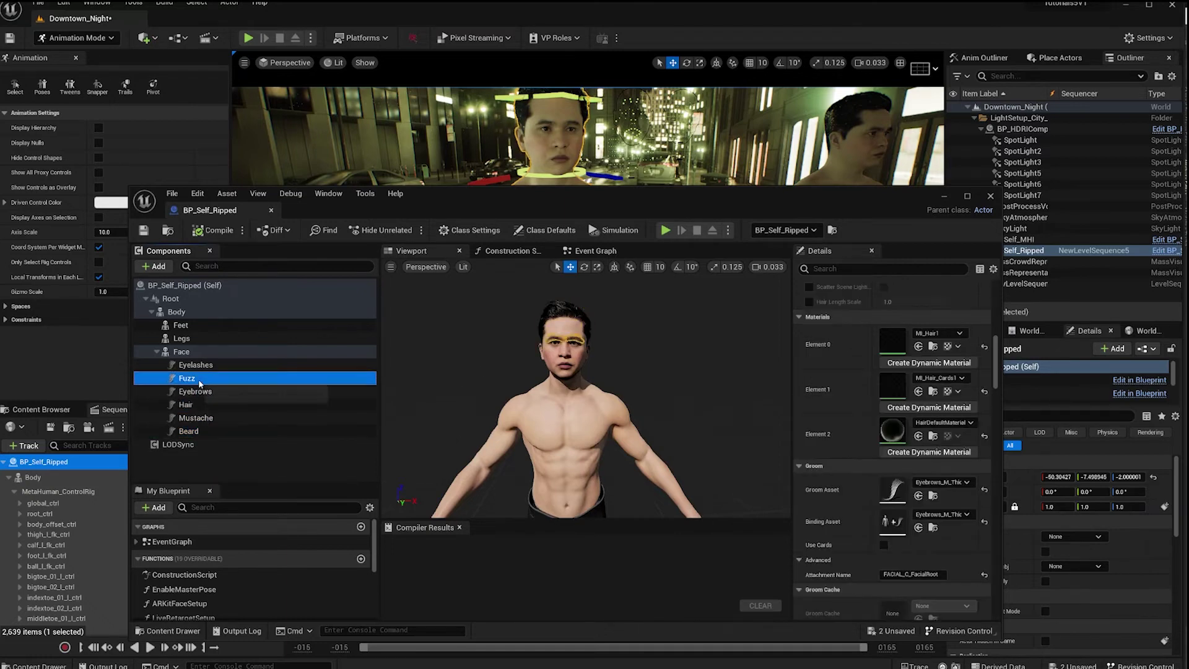
{"action": "left_click", "coordinate": [195, 366]}
{"action": "left_click", "coordinate": [189, 379]}
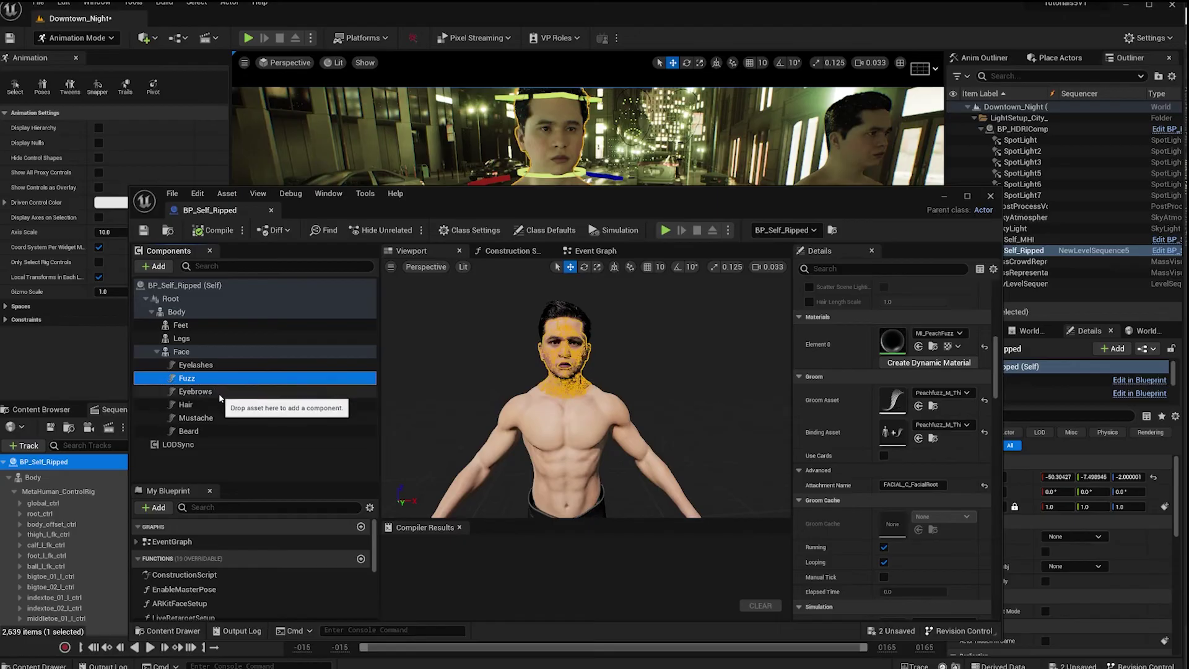
{"action": "left_click", "coordinate": [207, 392]}
{"action": "left_click", "coordinate": [204, 365]}
{"action": "left_click", "coordinate": [223, 405]}
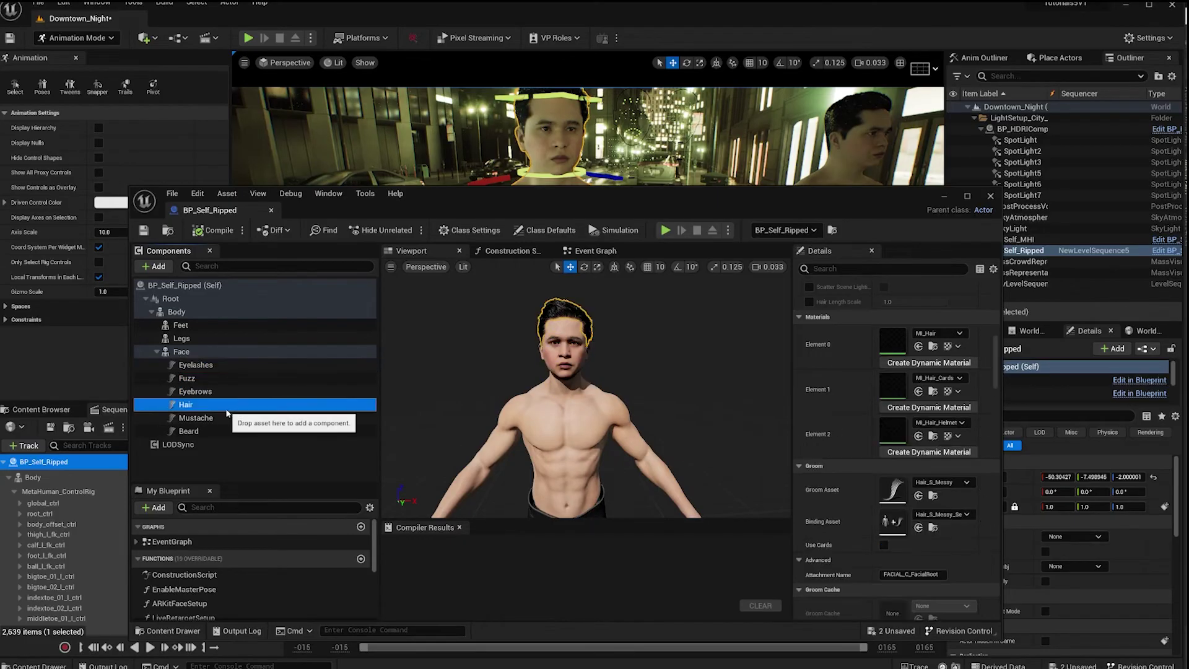
{"action": "left_click", "coordinate": [198, 378]}
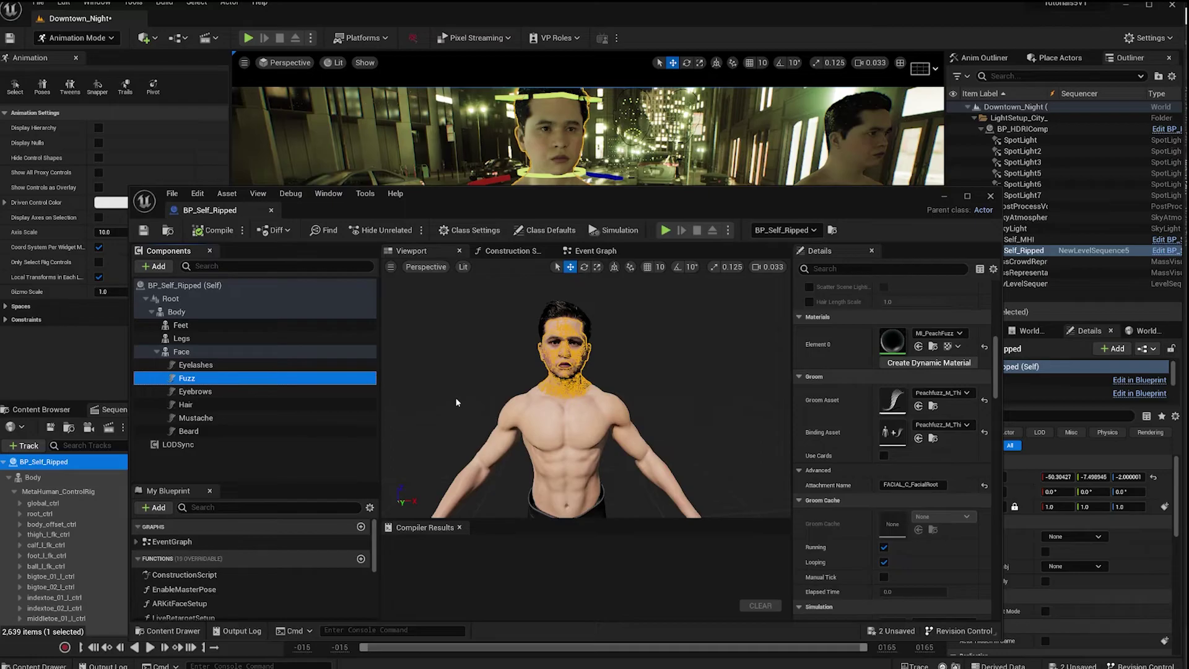
Return to the level and examine the BP_Self_Ripped character's head and upper body up close and from several angles.
{"action": "right_click_drag", "start_coordinate": [587, 216], "coordinate": [620, 216]}
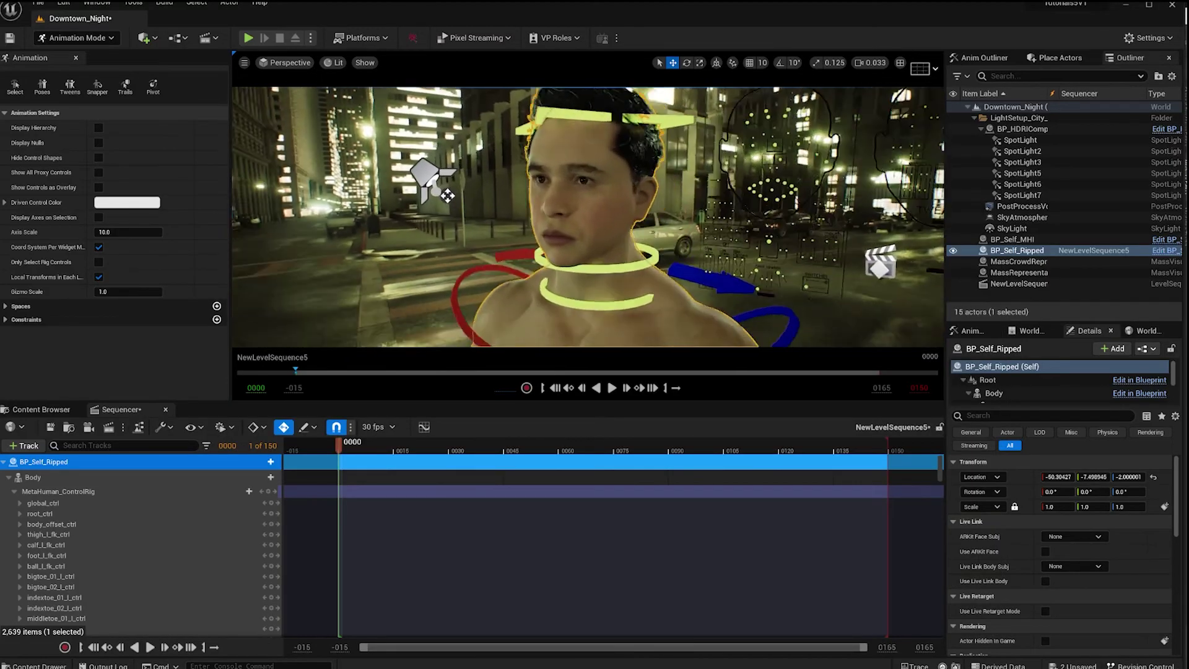
{"action": "right_click_drag", "start_coordinate": [655, 118], "coordinate": [568, 309]}
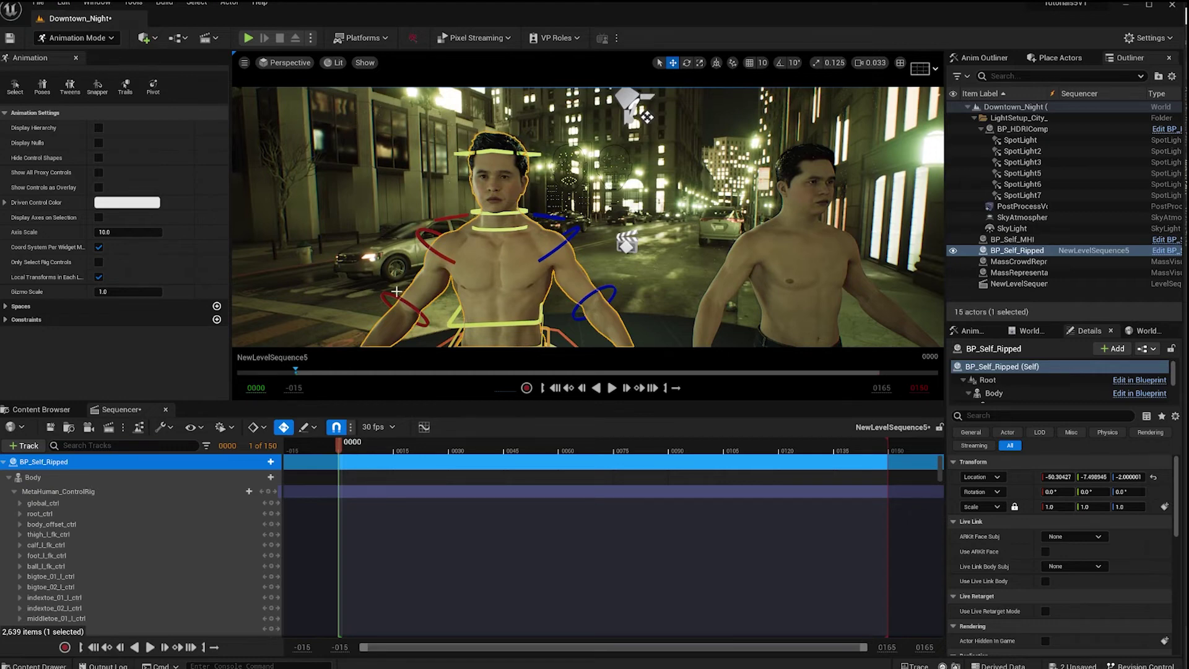
{"action": "key", "text": "w"}
{"action": "key", "text": "a"}
{"action": "right_click_drag", "start_coordinate": [489, 274], "coordinate": [513, 284]}
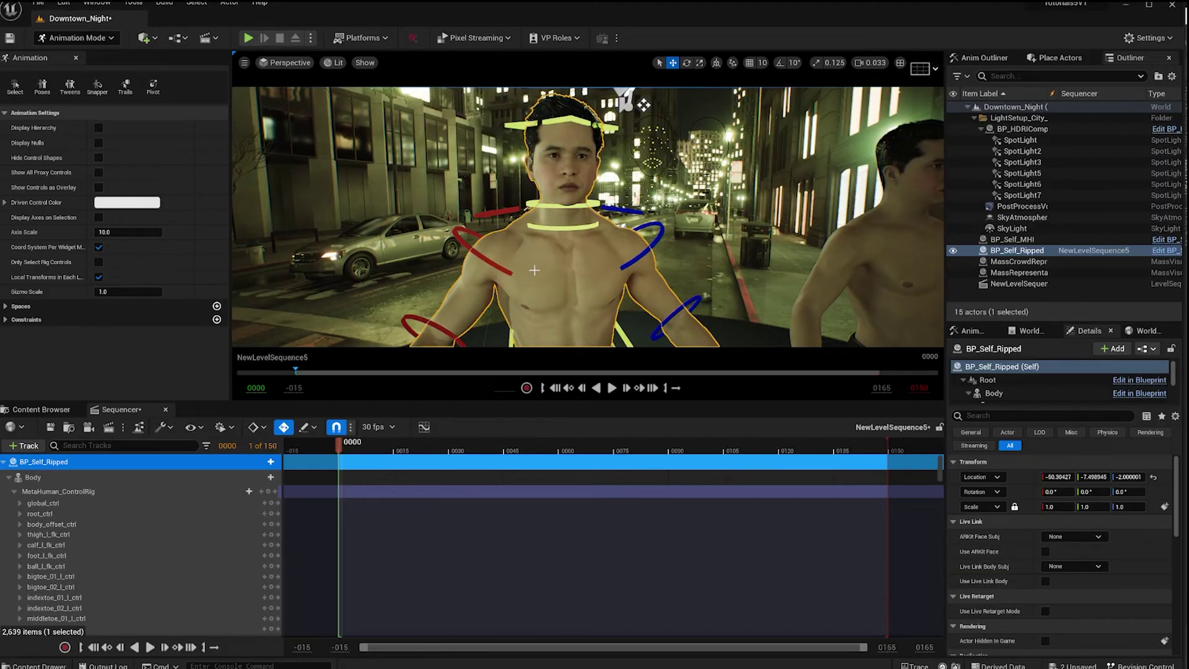
{"action": "right_click_drag", "start_coordinate": [585, 251], "coordinate": [564, 235]}
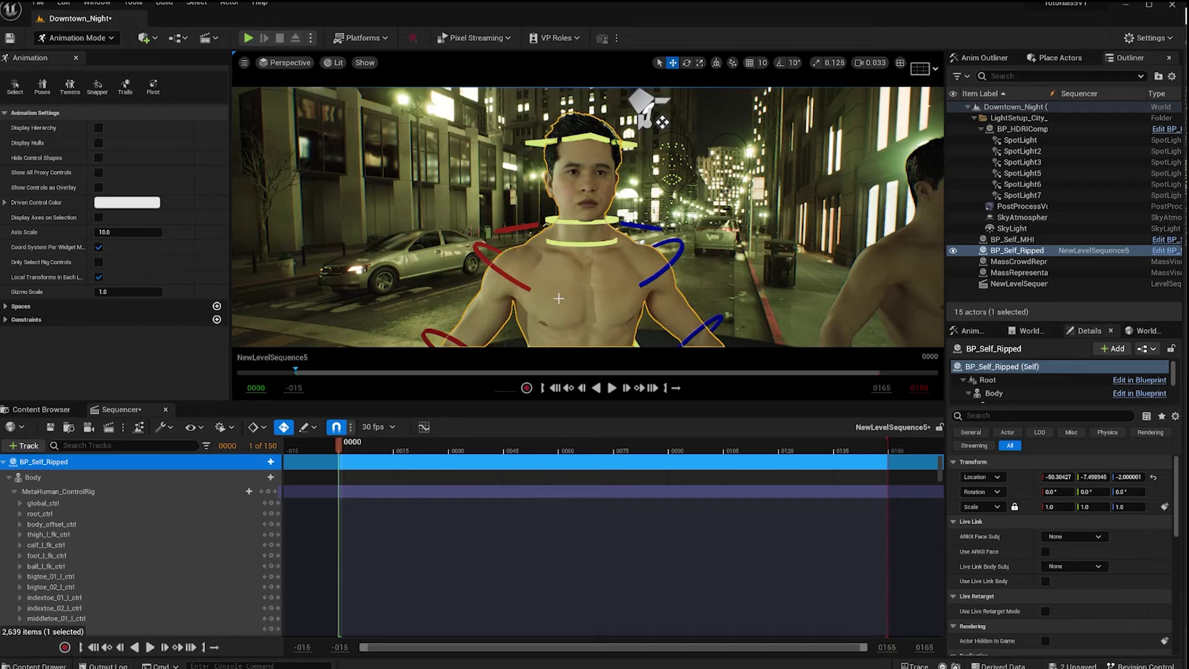
{"action": "left_click_drag", "start_coordinate": [613, 268], "coordinate": [552, 281], "text": "alt"}
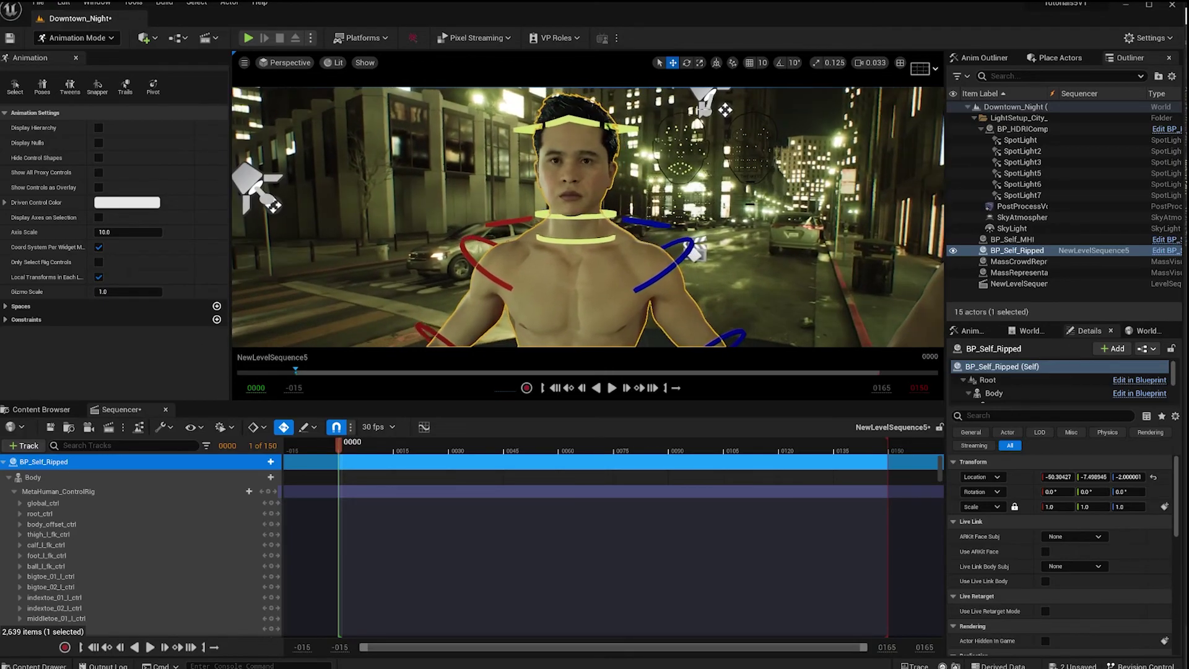
Browse the project content from the Self_MHI materials up to MetaHumans and open the Ripped_self folder.
{"action": "left_click", "coordinate": [62, 410]}
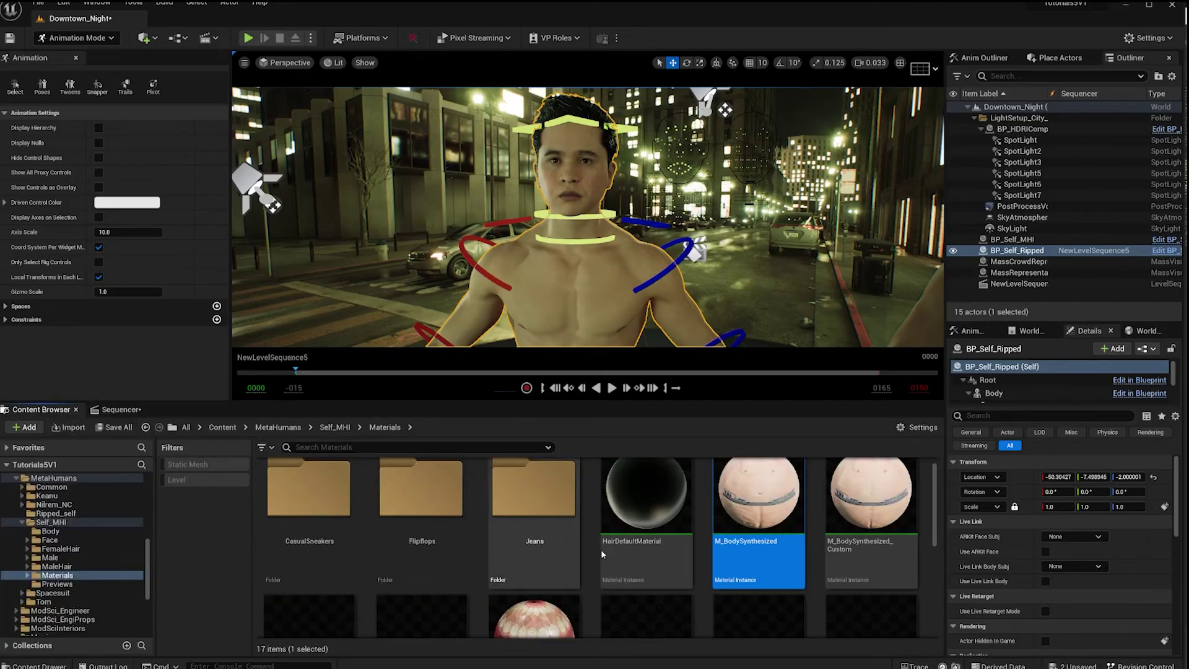
{"action": "left_click", "coordinate": [331, 427]}
{"action": "scroll", "coordinate": [655, 583], "scroll_direction": "down", "scroll_amount": 2}
{"action": "scroll", "coordinate": [655, 582], "scroll_direction": "up", "scroll_amount": 2}
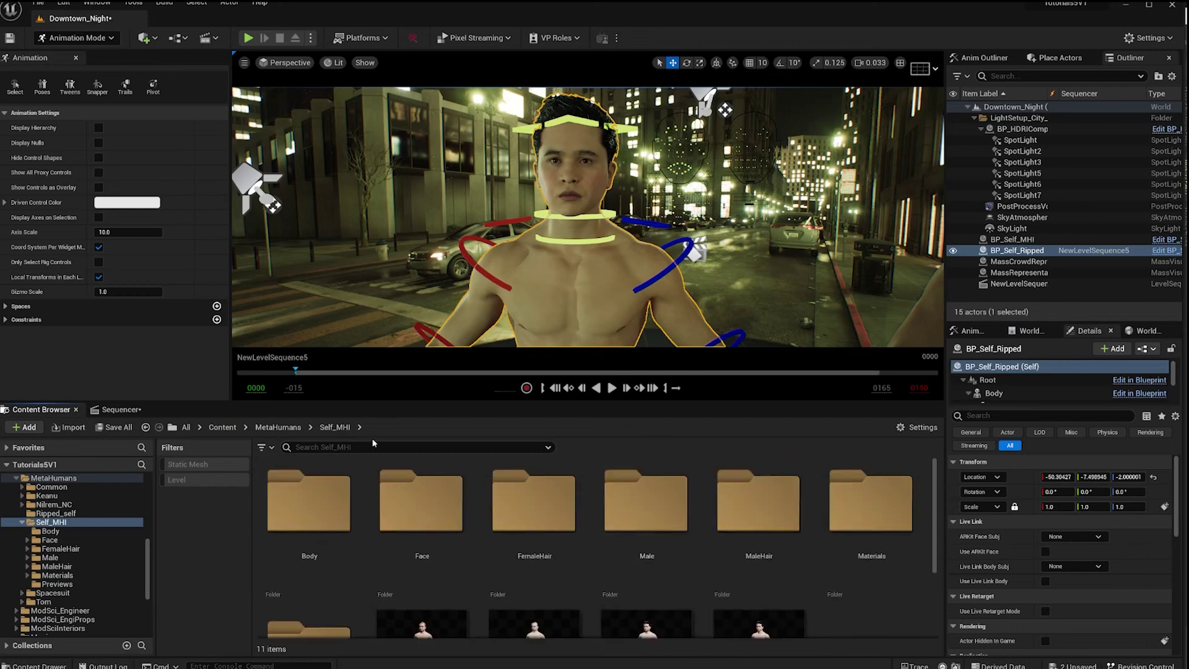
{"action": "left_click", "coordinate": [277, 428]}
{"action": "scroll", "coordinate": [558, 526], "scroll_direction": "down", "scroll_amount": 2}
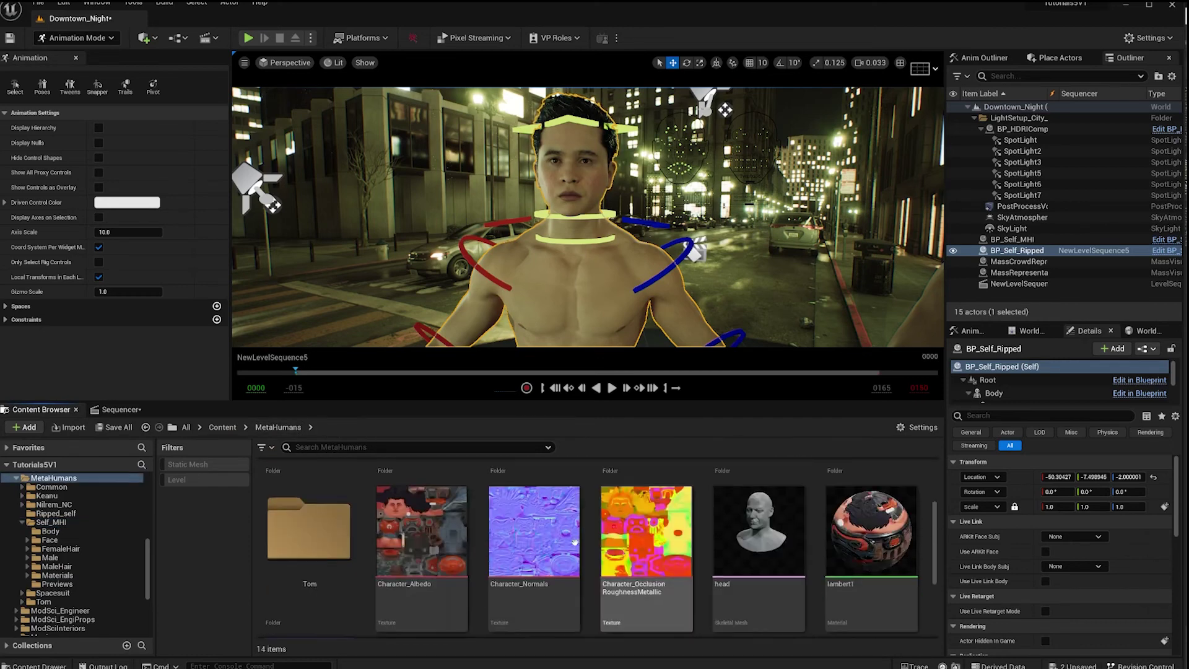
{"action": "double_click", "coordinate": [489, 520]}
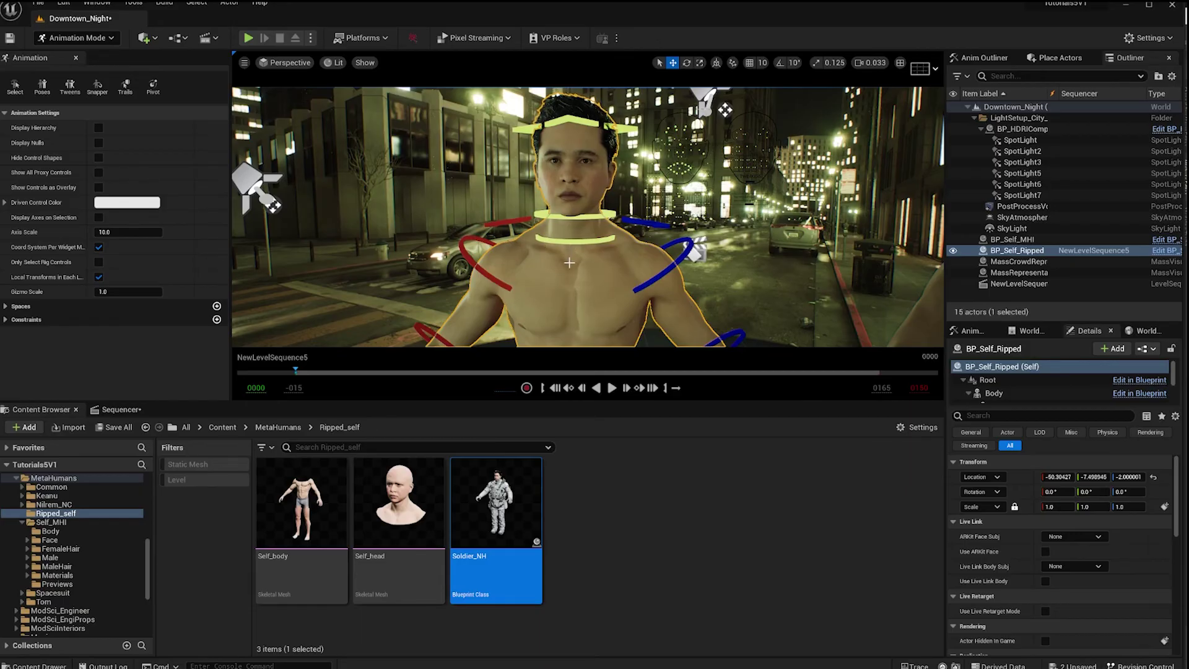
{"action": "right_click_drag", "start_coordinate": [571, 227], "coordinate": [743, 207]}
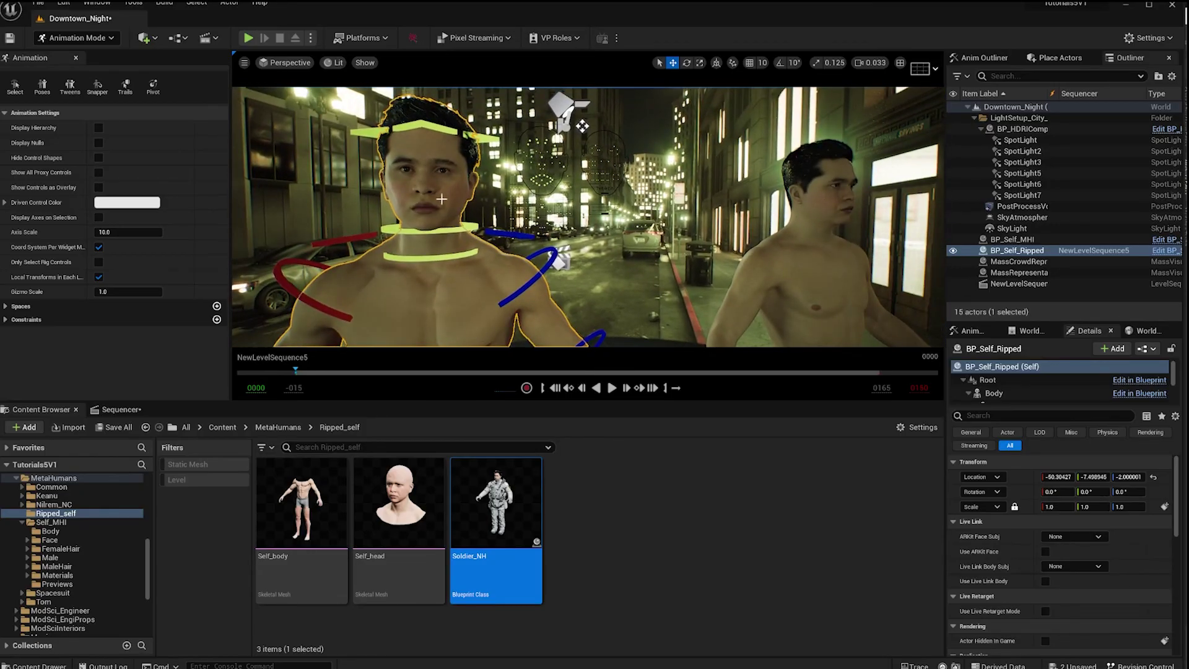
{"action": "right_click_drag", "start_coordinate": [485, 214], "coordinate": [428, 214]}
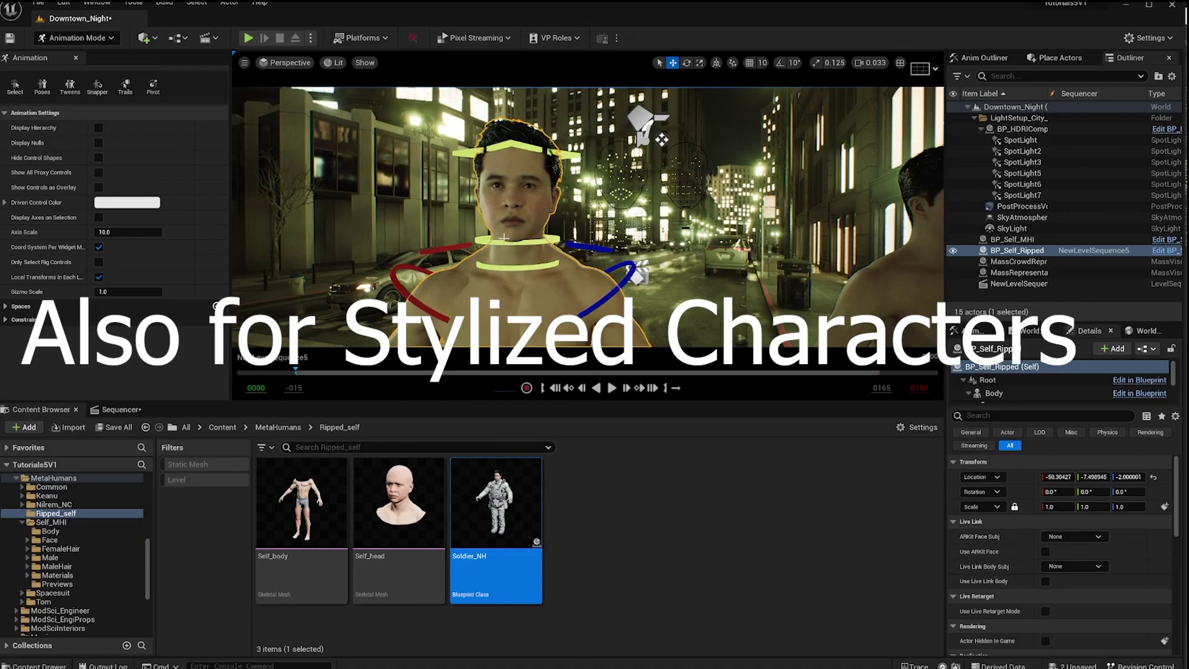
{"action": "right_click_drag", "start_coordinate": [534, 257], "coordinate": [789, 262]}
{"action": "right_click_drag", "start_coordinate": [735, 235], "coordinate": [570, 111]}
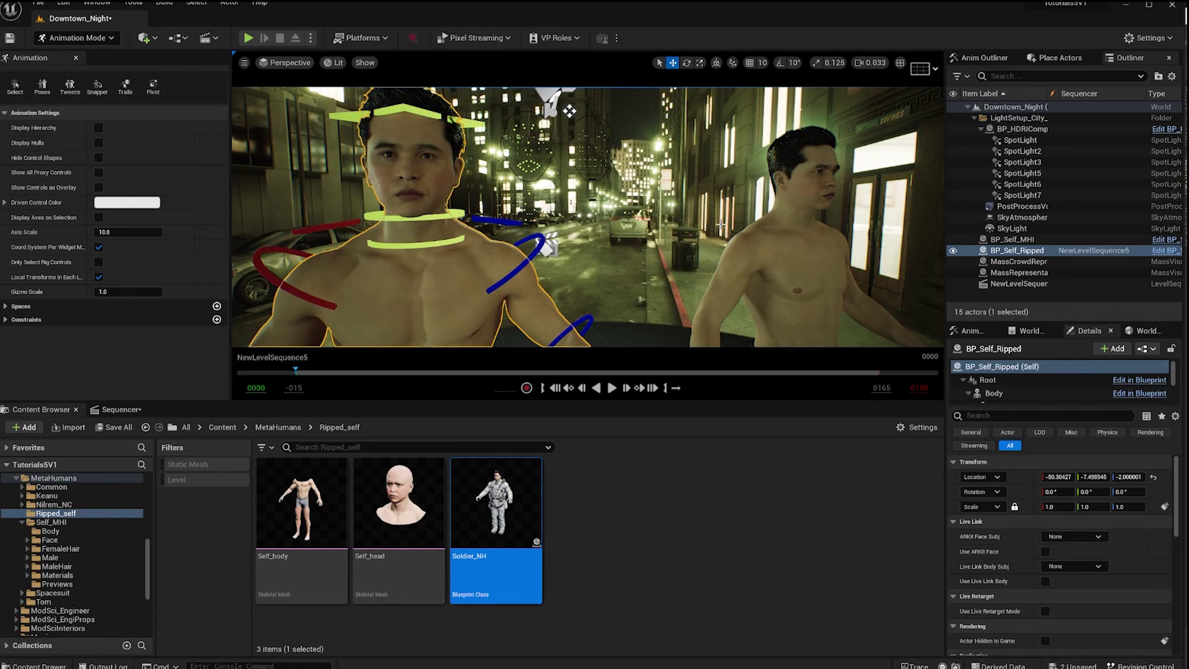
{"action": "right_click_drag", "start_coordinate": [721, 226], "coordinate": [554, 254]}
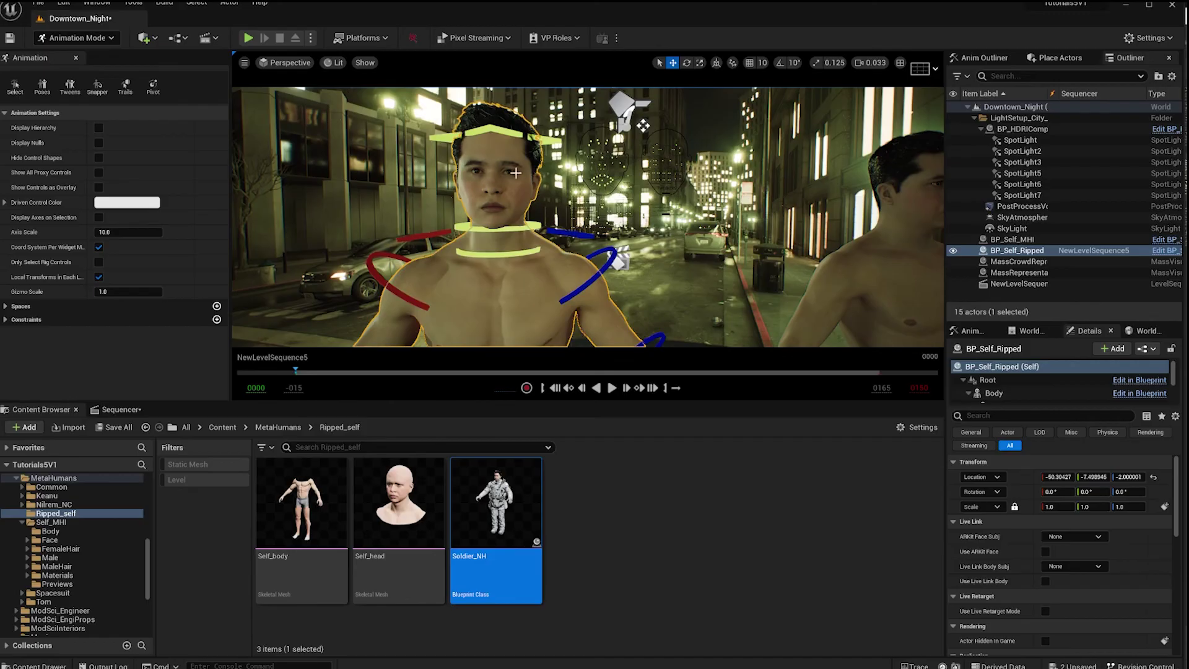